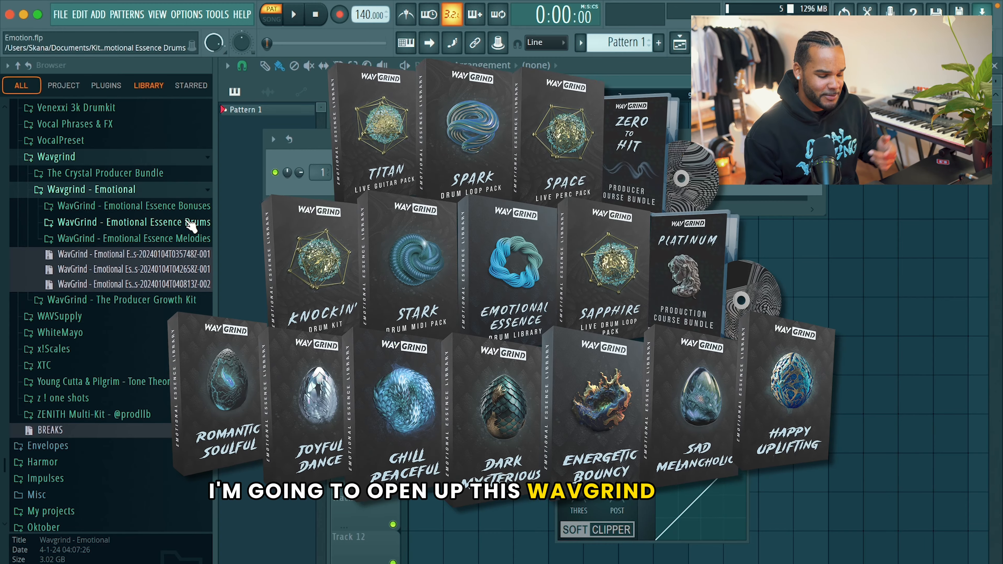
Browse the Emotional Essence kit, previewing Romantic Soulful melodies and the guitar loops in the Titan Live Guitar bonus folder
{"action": "left_click", "coordinate": [191, 223]}
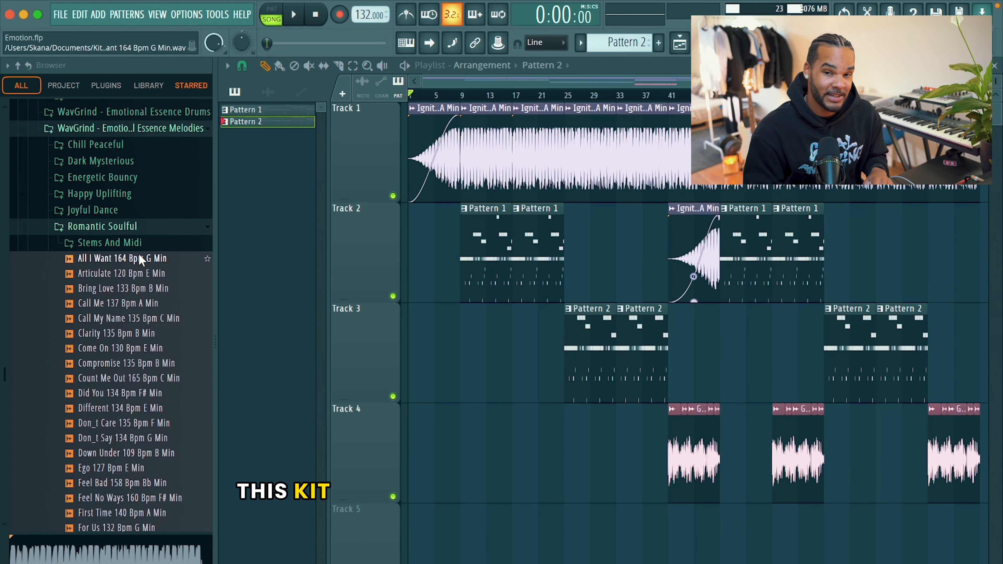
{"action": "left_click", "coordinate": [139, 253]}
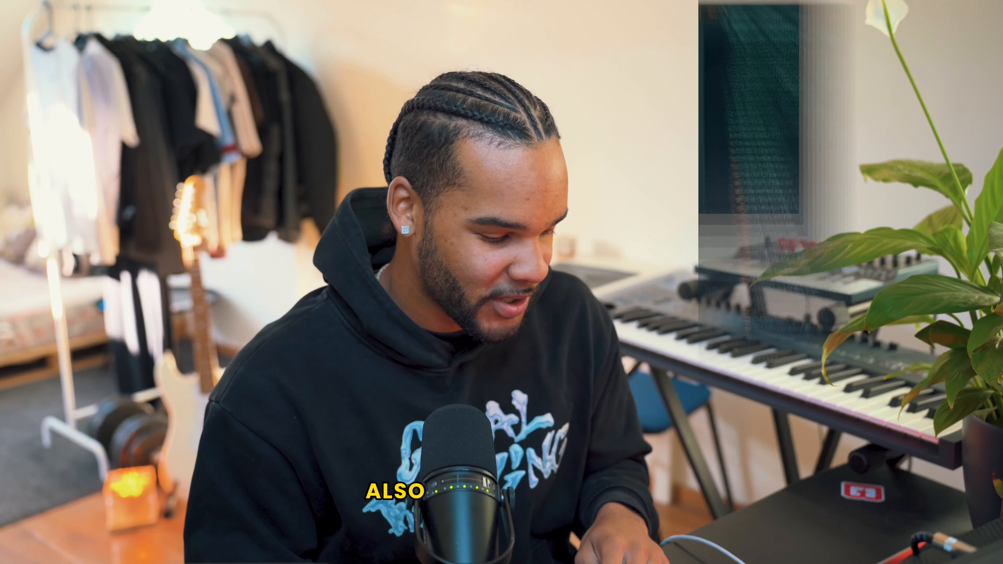
{"action": "scroll", "coordinate": [873, 174], "scroll_direction": "up", "scroll_amount": 2}
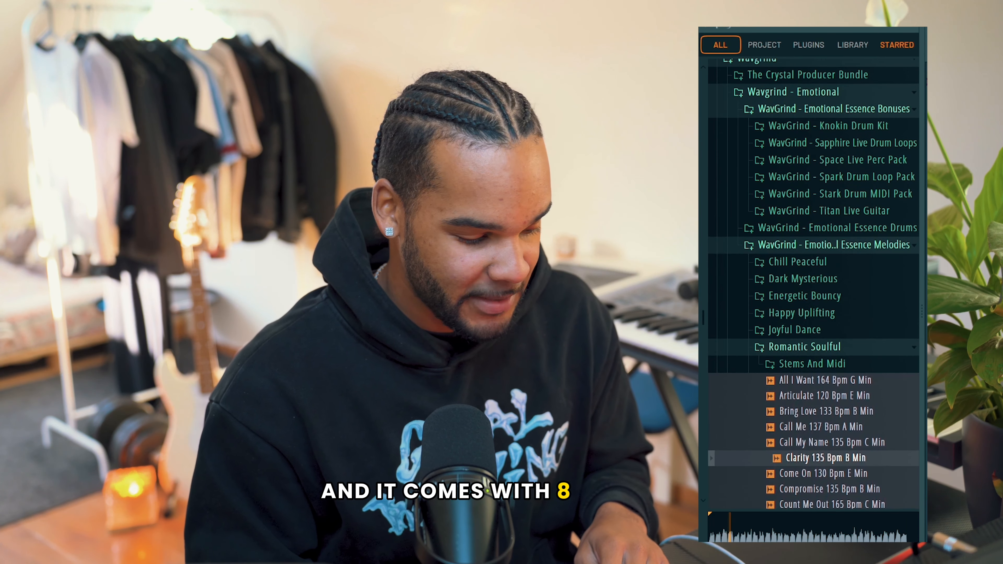
{"action": "left_click", "coordinate": [870, 214]}
{"action": "left_click", "coordinate": [874, 220]}
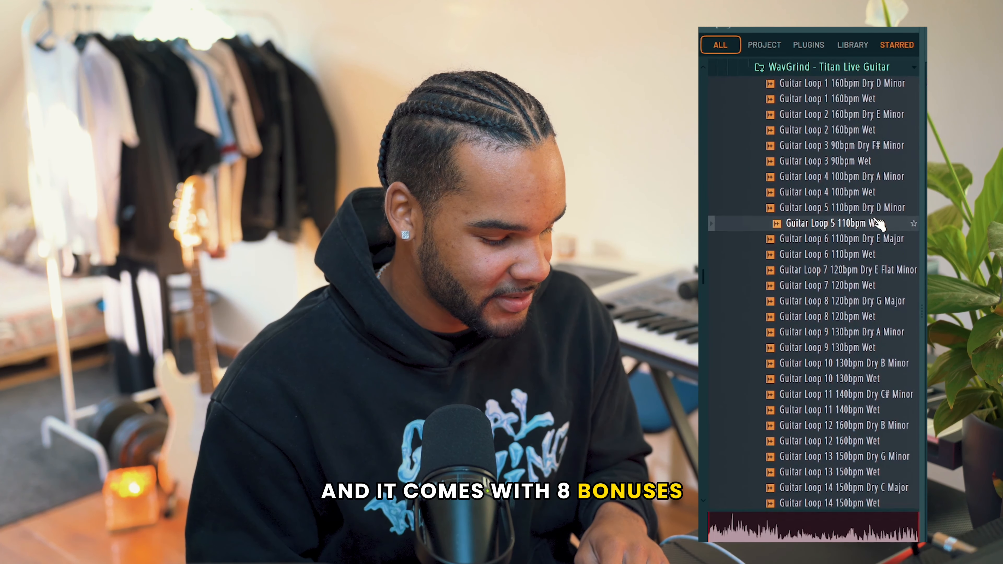
{"action": "left_click", "coordinate": [869, 347]}
{"action": "left_click", "coordinate": [871, 378]}
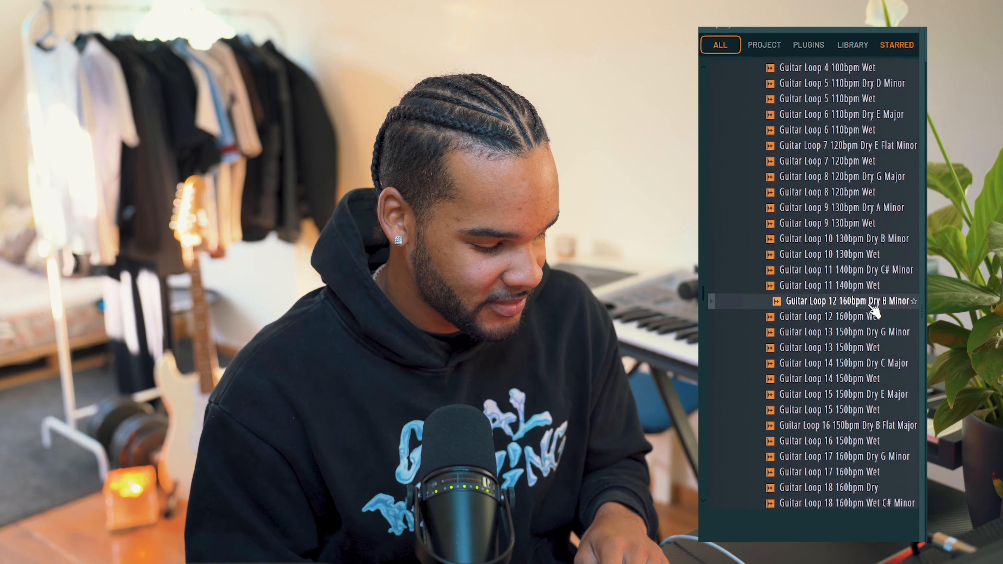
{"action": "left_click", "coordinate": [872, 333]}
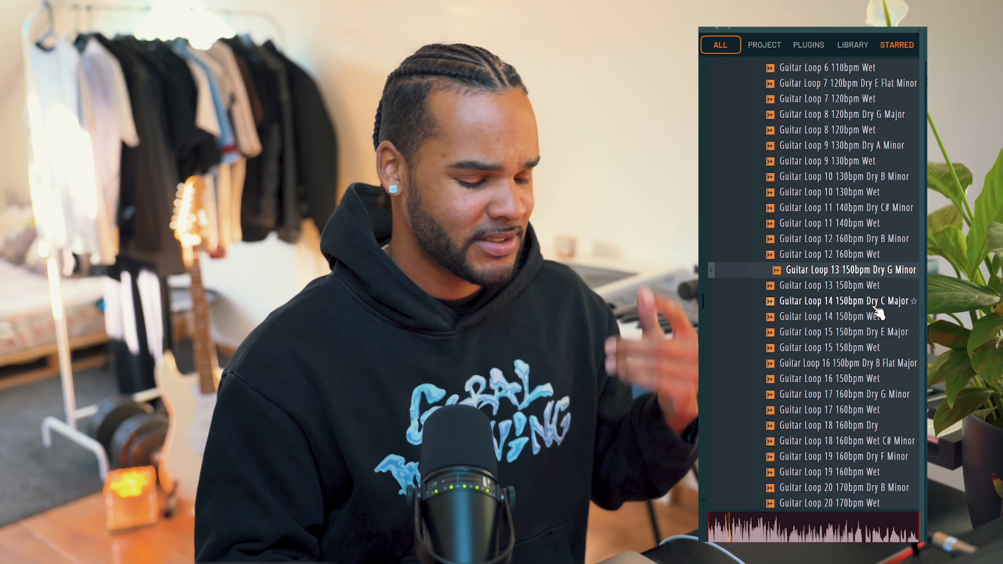
{"action": "left_click", "coordinate": [873, 314]}
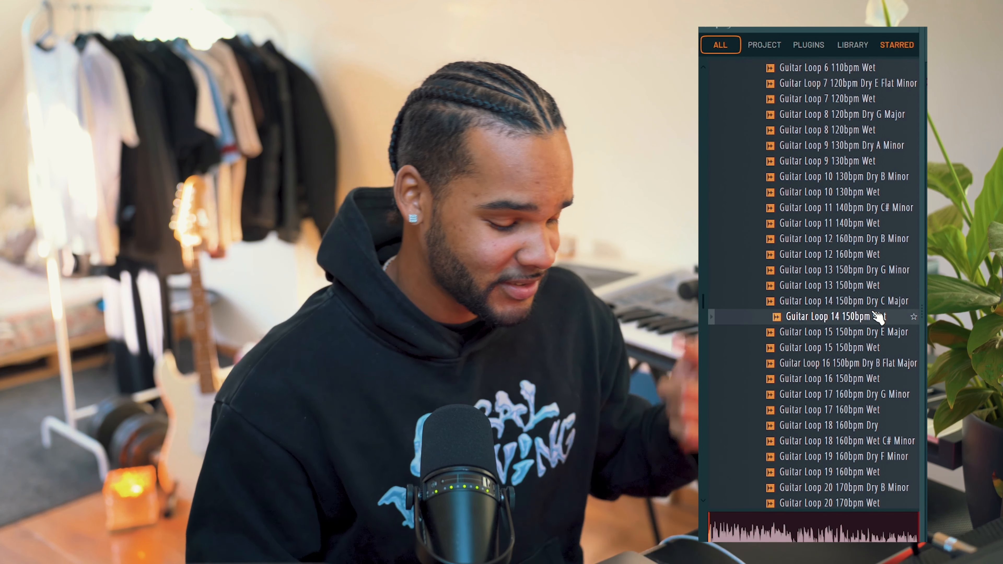
{"action": "scroll", "coordinate": [876, 314], "scroll_direction": "down", "scroll_amount": 5}
{"action": "left_click", "coordinate": [878, 214]}
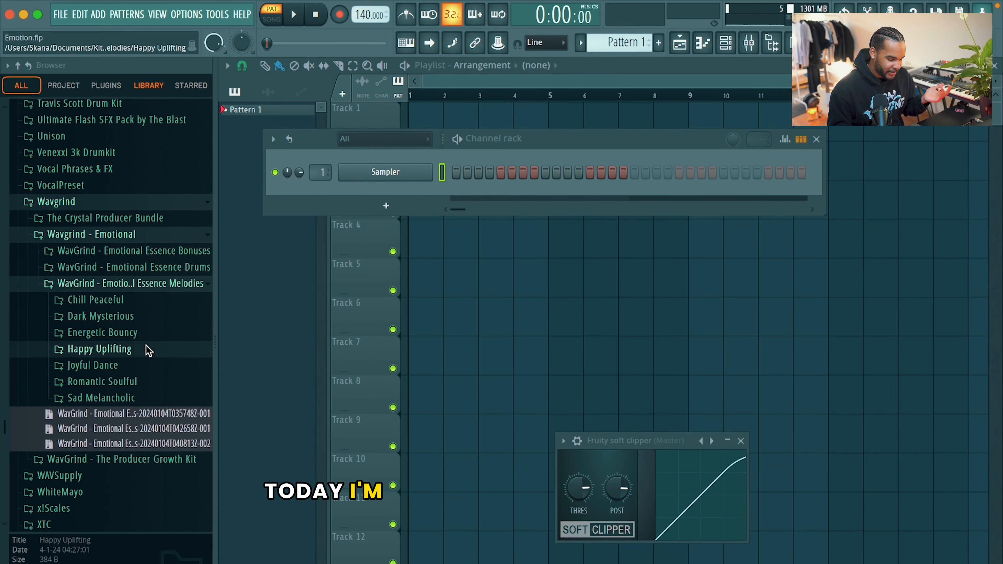
Open the Happy Uplifting stems and audition the Chose Yourself 160 Bpm E Min Keys loop
{"action": "left_click", "coordinate": [152, 350]}
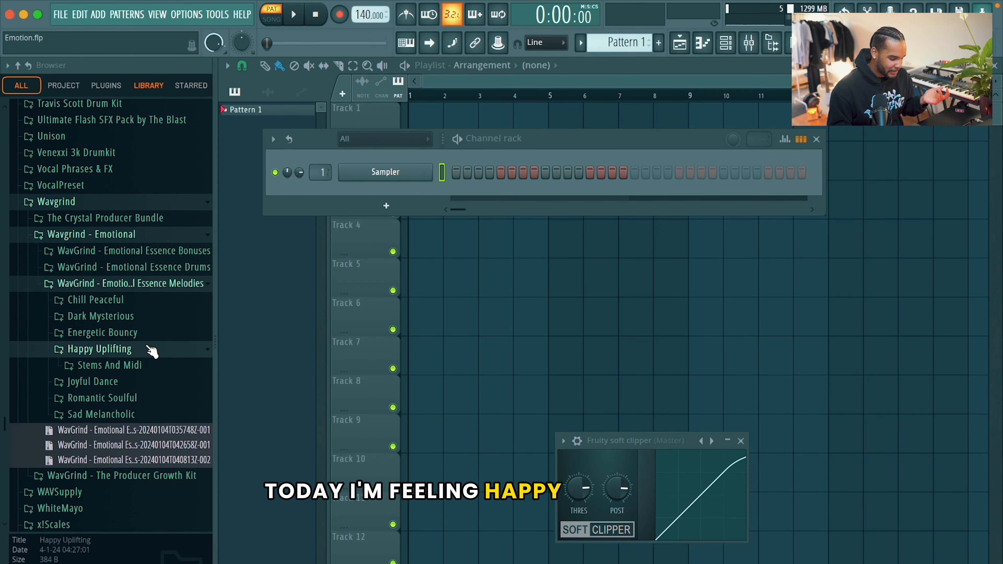
{"action": "left_click", "coordinate": [140, 366]}
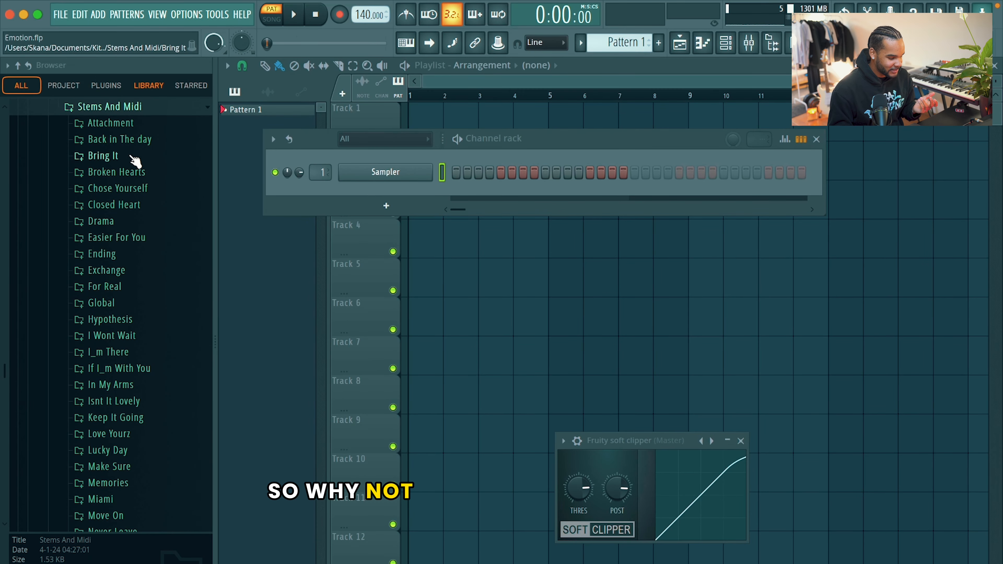
{"action": "left_click", "coordinate": [130, 138]}
{"action": "left_click", "coordinate": [118, 233]}
{"action": "left_click", "coordinate": [178, 248]}
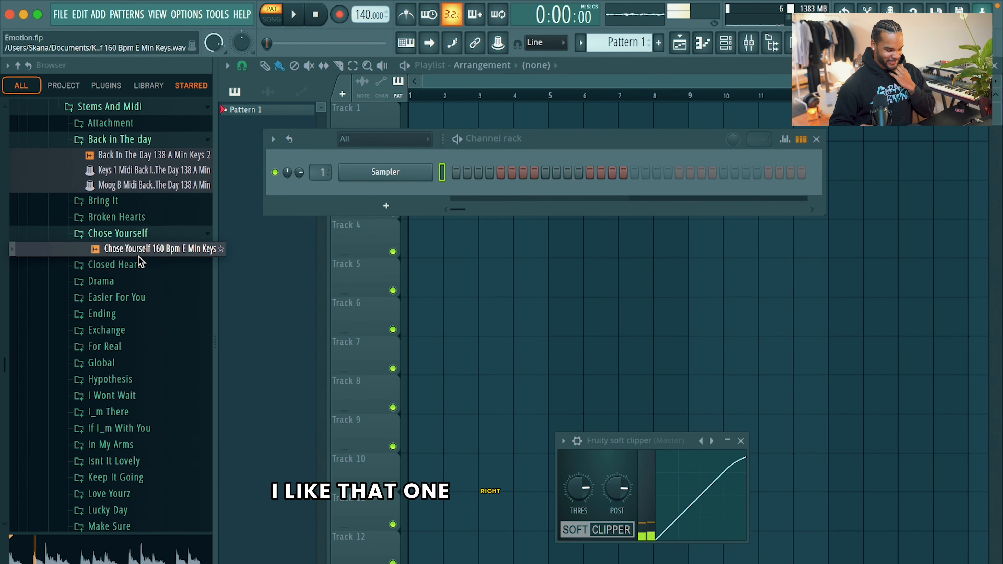
{"action": "left_click", "coordinate": [136, 265]}
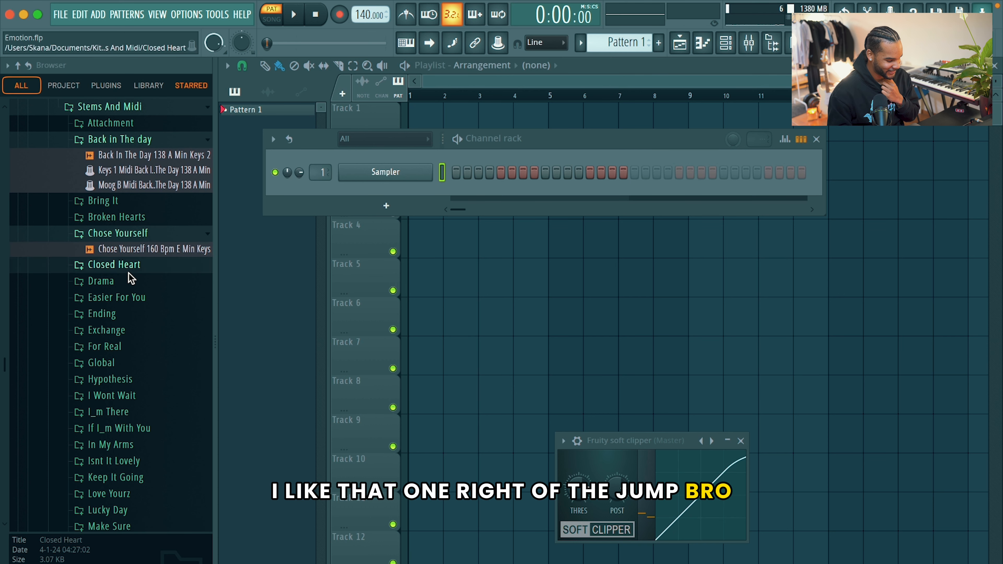
{"action": "left_click", "coordinate": [139, 265]}
Audition the Chill Peaceful melodies Afraid Of Love, Hard and Ignite in the Emotional Essence kit
{"action": "scroll", "coordinate": [130, 280], "scroll_direction": "up", "scroll_amount": 5}
{"action": "left_click", "coordinate": [135, 219]}
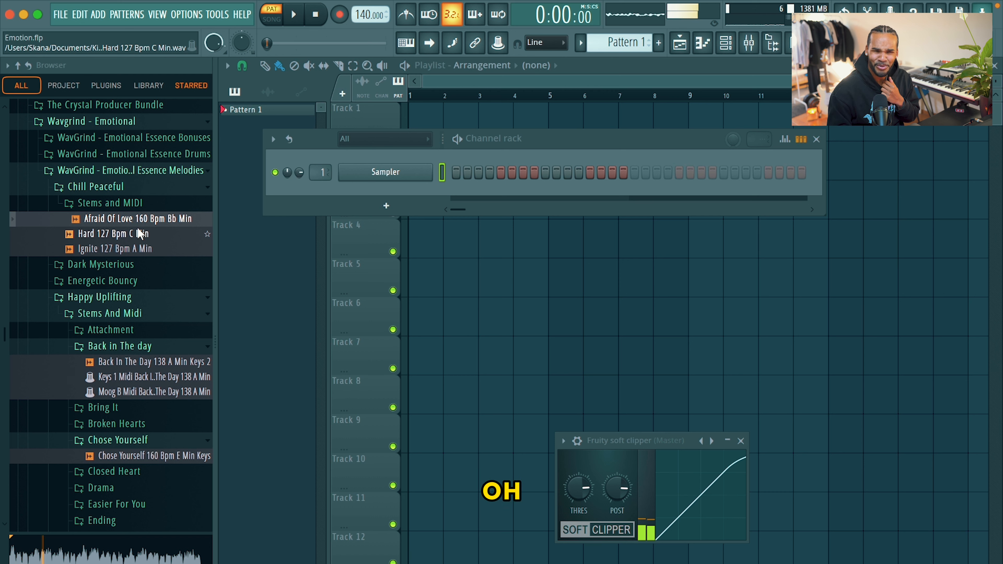
{"action": "left_click", "coordinate": [137, 233]}
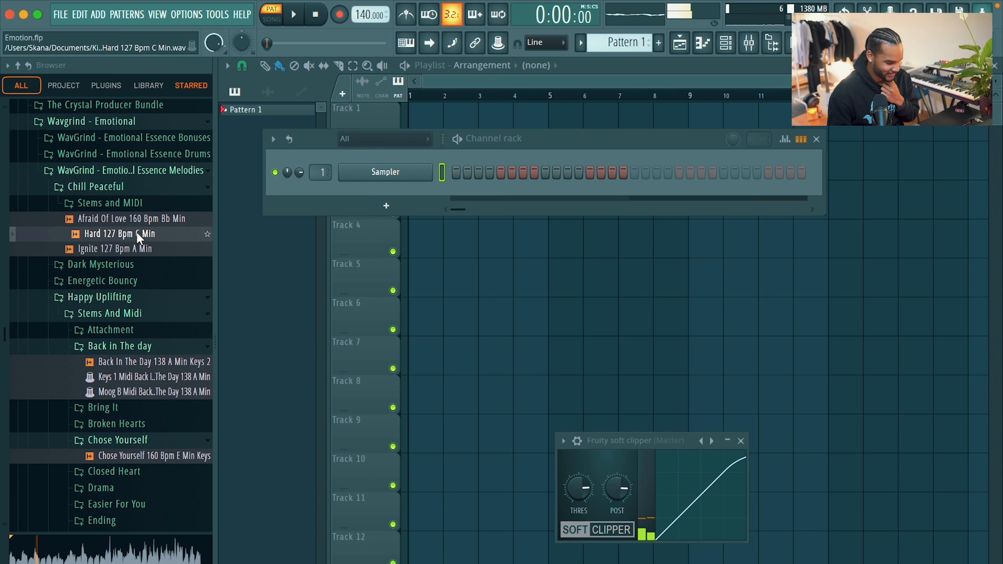
{"action": "left_click", "coordinate": [139, 230]}
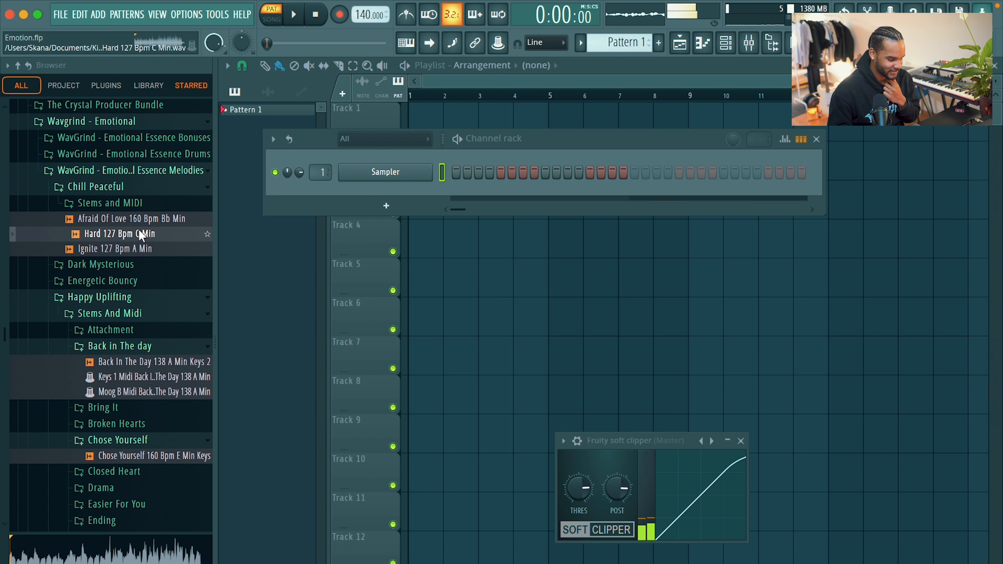
{"action": "left_click", "coordinate": [145, 253]}
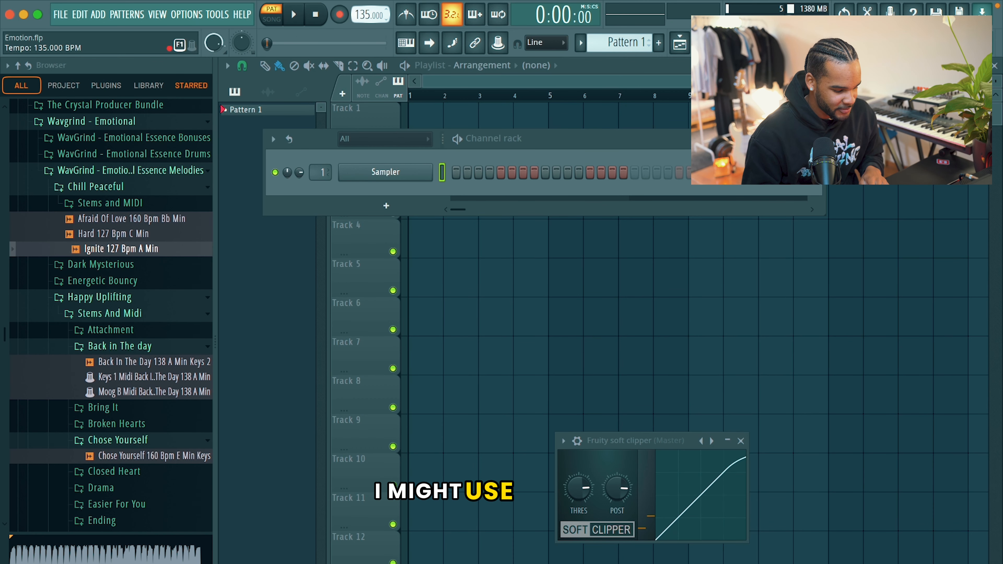
Place the Ignite 127 Bpm A Min loop at the start of Track 1 and play it in song mode
{"action": "left_click", "coordinate": [147, 252]}
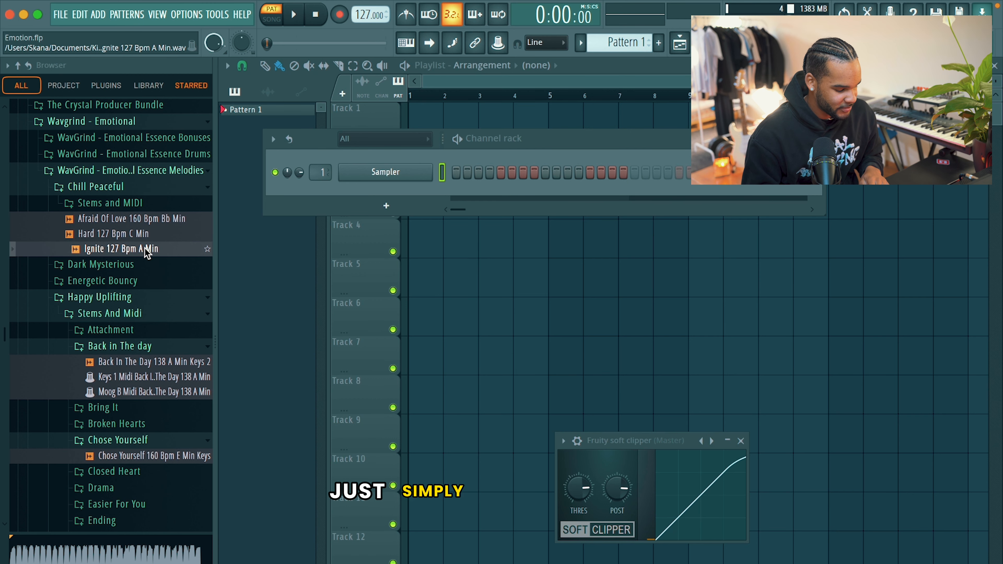
{"action": "left_click_drag", "start_coordinate": [373, 222], "coordinate": [425, 245]}
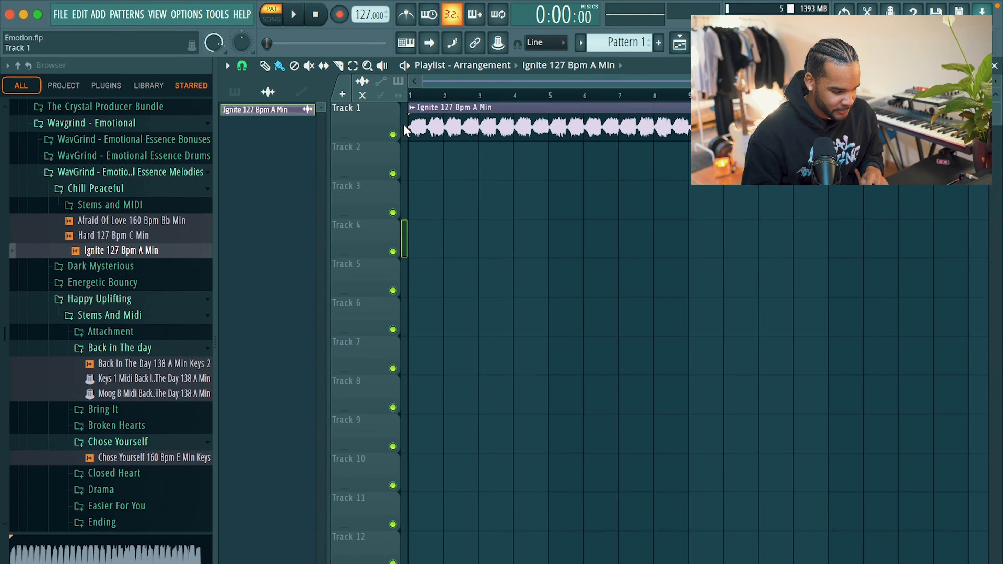
{"action": "key", "text": "super+a"}
{"action": "key", "text": "shift+5"}
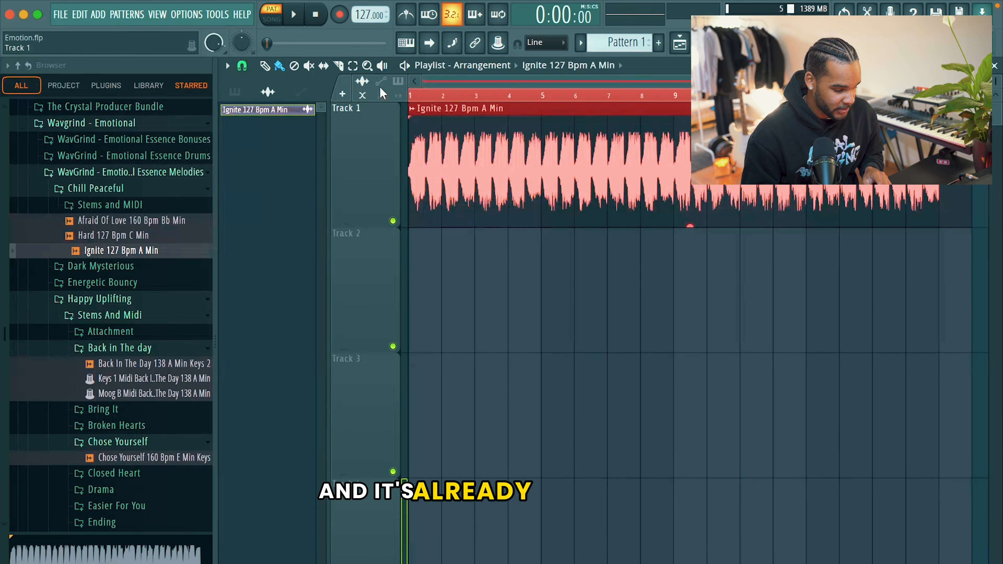
{"action": "left_click", "coordinate": [277, 24]}
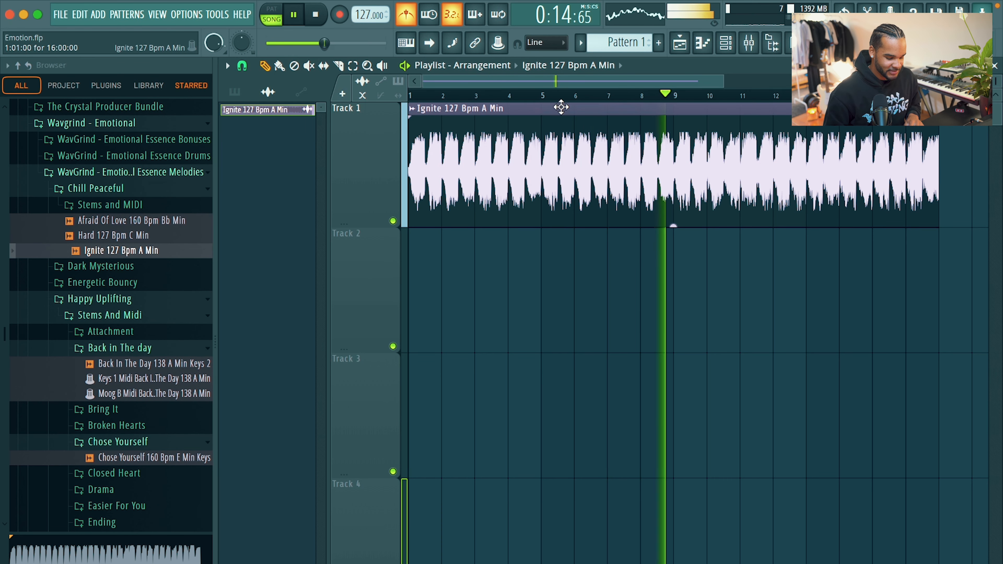
{"action": "key", "text": "space"}
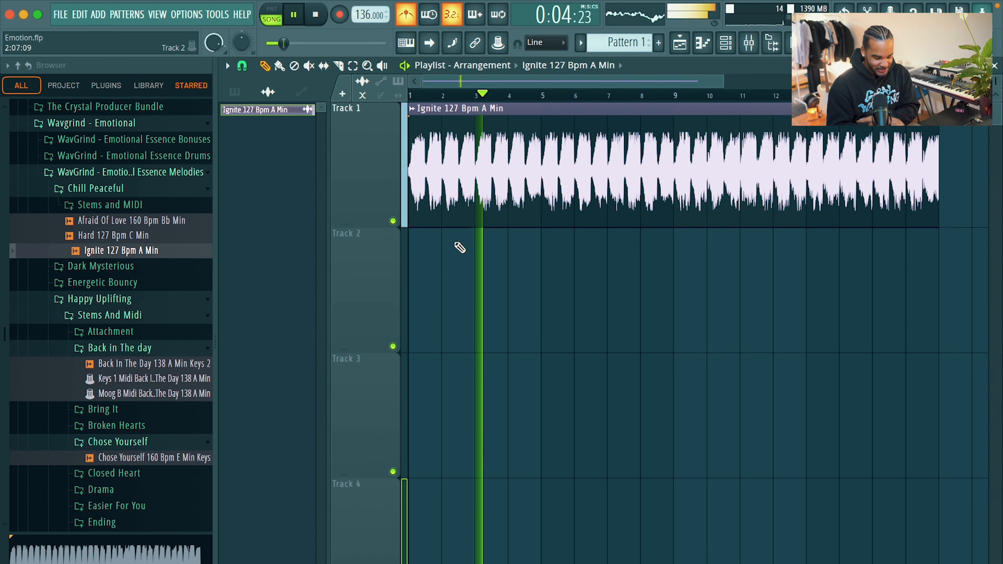
Raise the Ignite audio clip's time-stretching pitch to about +185 cents and replay the song from the start
{"action": "double_click", "coordinate": [524, 141]}
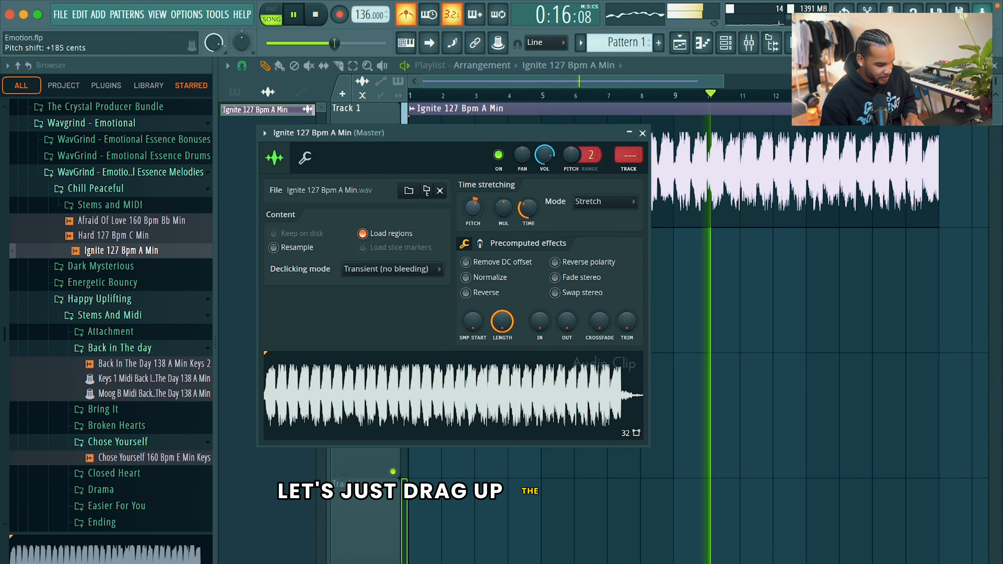
{"action": "left_click_drag", "start_coordinate": [474, 222], "coordinate": [473, 218]}
{"action": "key", "text": "space"}
{"action": "key", "text": "space"}
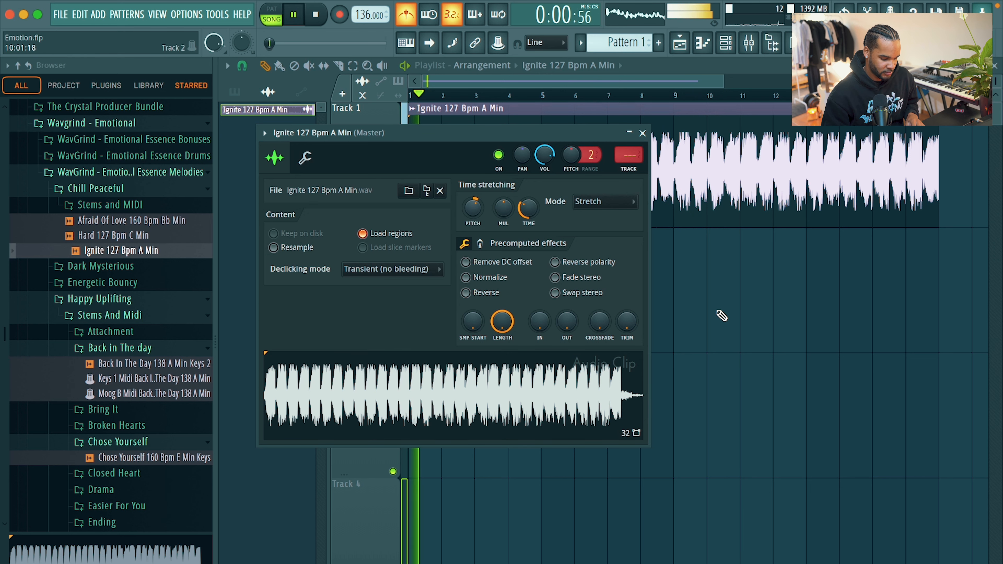
{"action": "key", "text": "Escape"}
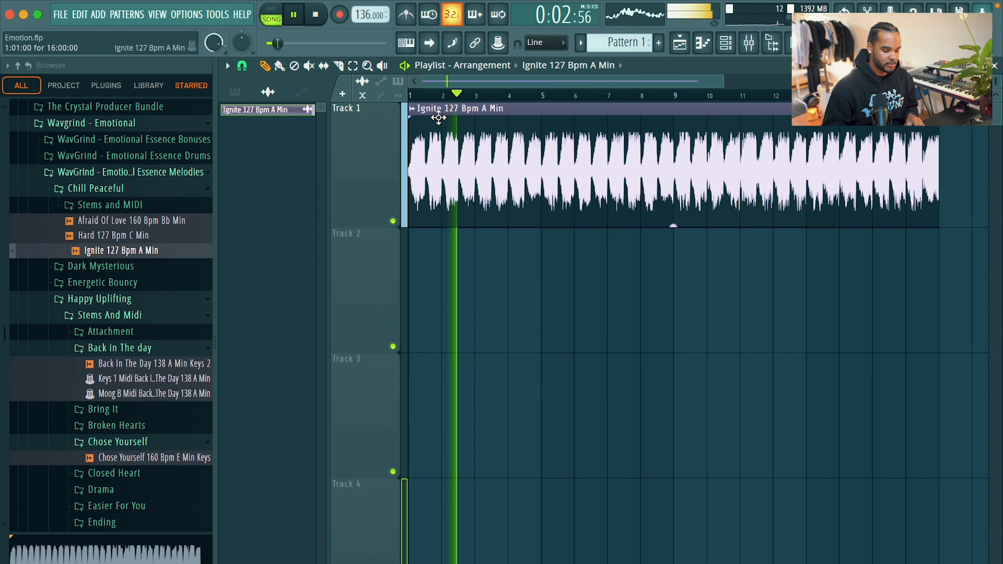
Add a Pattern 1 clip at bar 1 of Track 2, extend it to eight bars and duplicate it right behind
{"action": "left_click", "coordinate": [417, 259]}
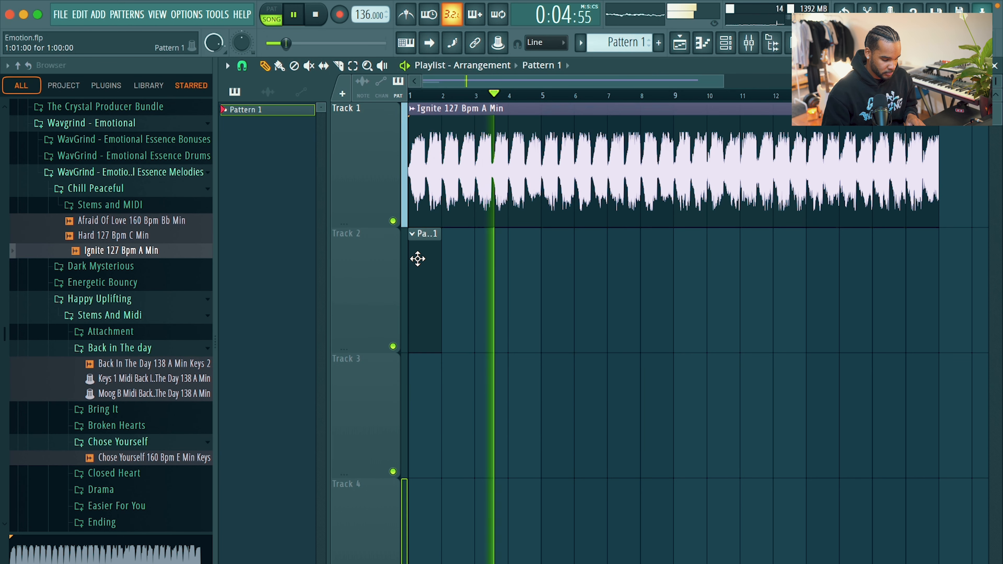
{"action": "left_click_drag", "start_coordinate": [437, 259], "coordinate": [676, 259]}
{"action": "left_click", "coordinate": [635, 262], "text": "super"}
{"action": "key", "text": "super+b"}
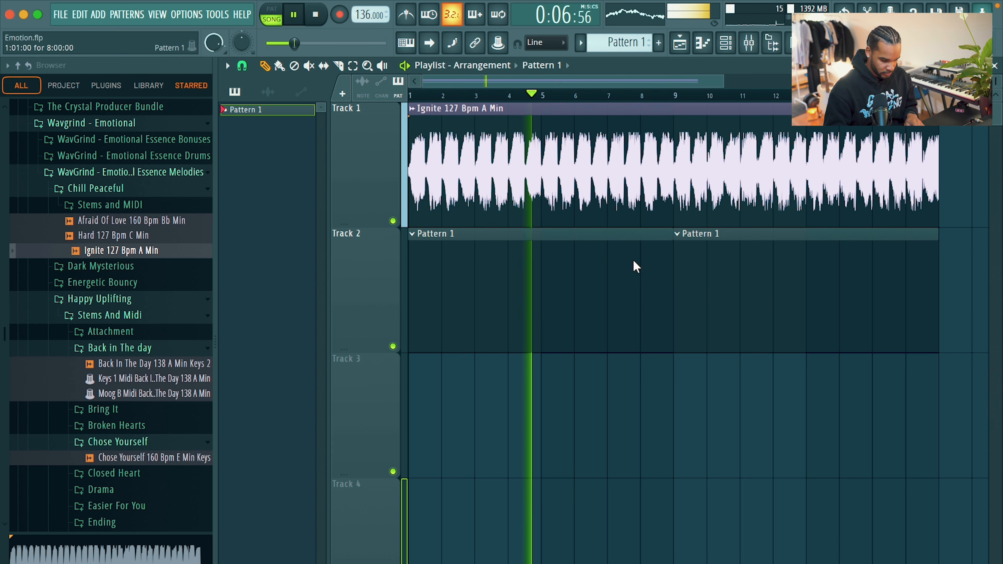
Audition the Wavgrind snare samples from Snare 71 through Snare 85 while the song plays
{"action": "scroll", "coordinate": [628, 284], "scroll_direction": "down", "scroll_amount": 3}
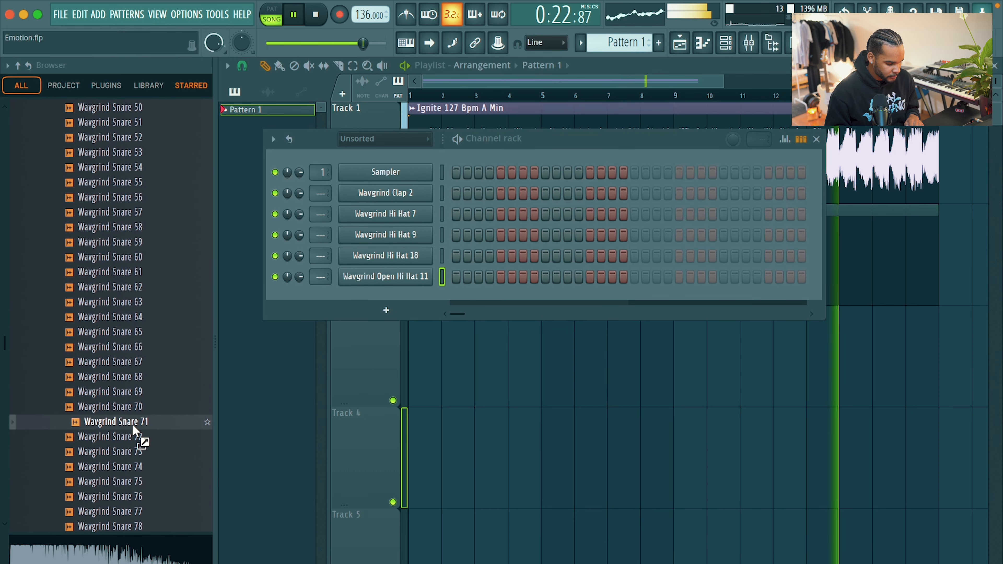
{"action": "key", "text": "Down"}
{"action": "key", "text": "Down"}
{"action": "key", "text": "Down"}
{"action": "key", "text": "Down"}
{"action": "key", "text": "Down"}
{"action": "key", "text": "Down"}
{"action": "key", "text": "Down"}
{"action": "key", "text": "Down"}
{"action": "key", "text": "Down"}
{"action": "key", "text": "Down"}
{"action": "key", "text": "Down"}
{"action": "key", "text": "Down"}
{"action": "key", "text": "Down"}
{"action": "key", "text": "Down"}
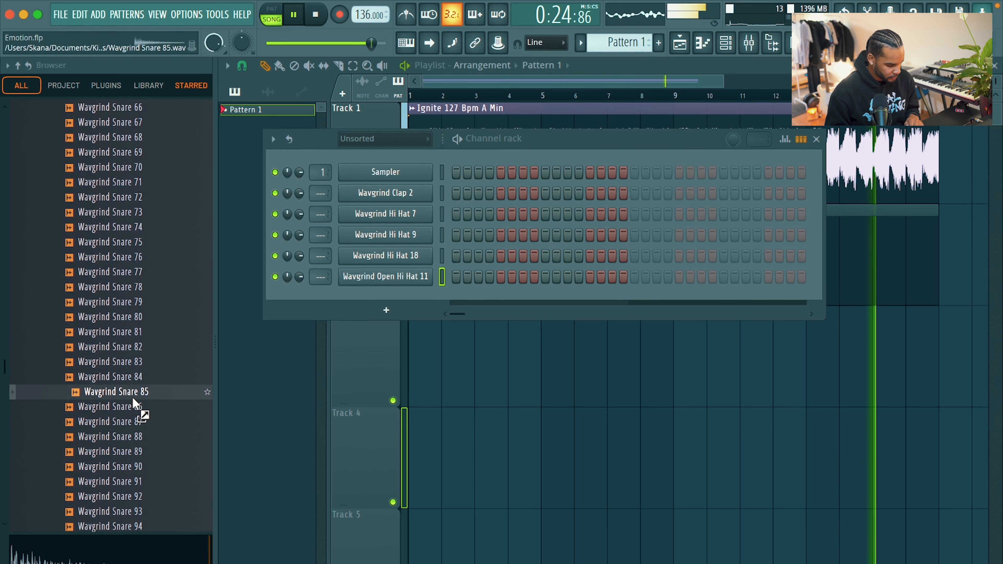
{"action": "key", "text": "Up"}
{"action": "key", "text": "Up"}
{"action": "key", "text": "Up"}
{"action": "scroll", "coordinate": [130, 379], "scroll_direction": "down", "scroll_amount": 3}
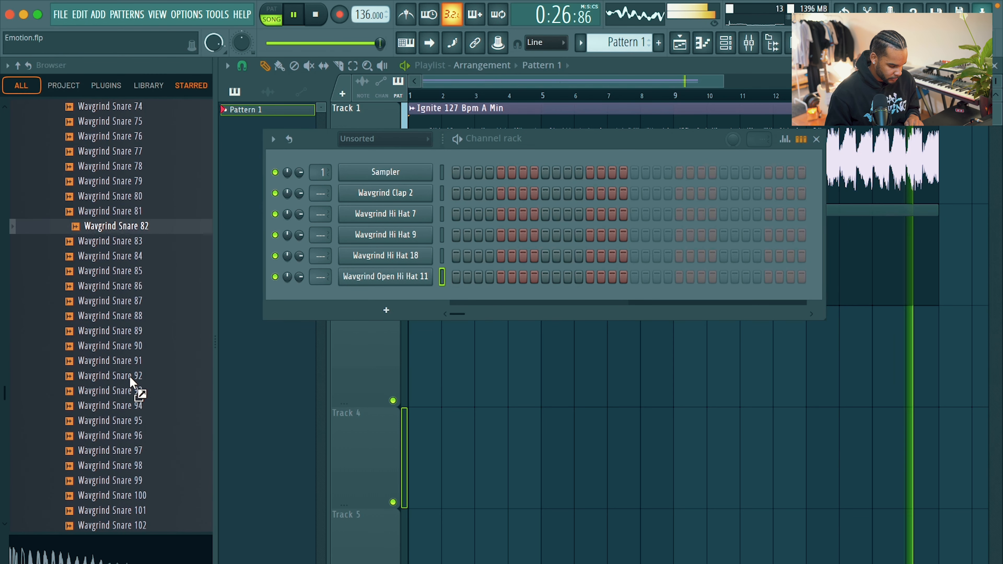
Audition further Wavgrind snares between Snare 104 and Snare 114, comparing 106, 108, 109 and 110
{"action": "scroll", "coordinate": [130, 377], "scroll_direction": "down", "scroll_amount": 4}
{"action": "left_click", "coordinate": [130, 377]}
{"action": "left_click", "coordinate": [130, 403]}
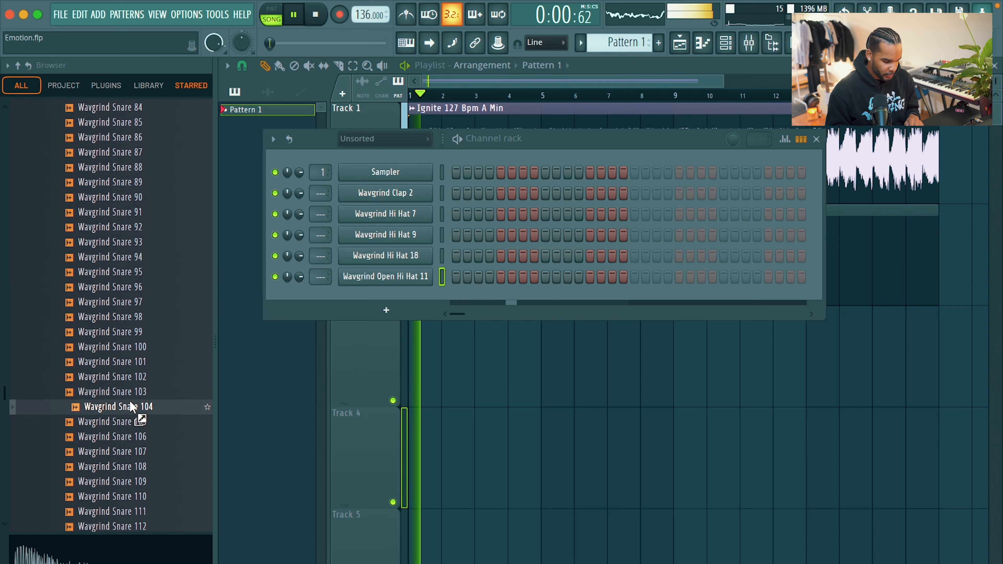
{"action": "left_click", "coordinate": [112, 437]}
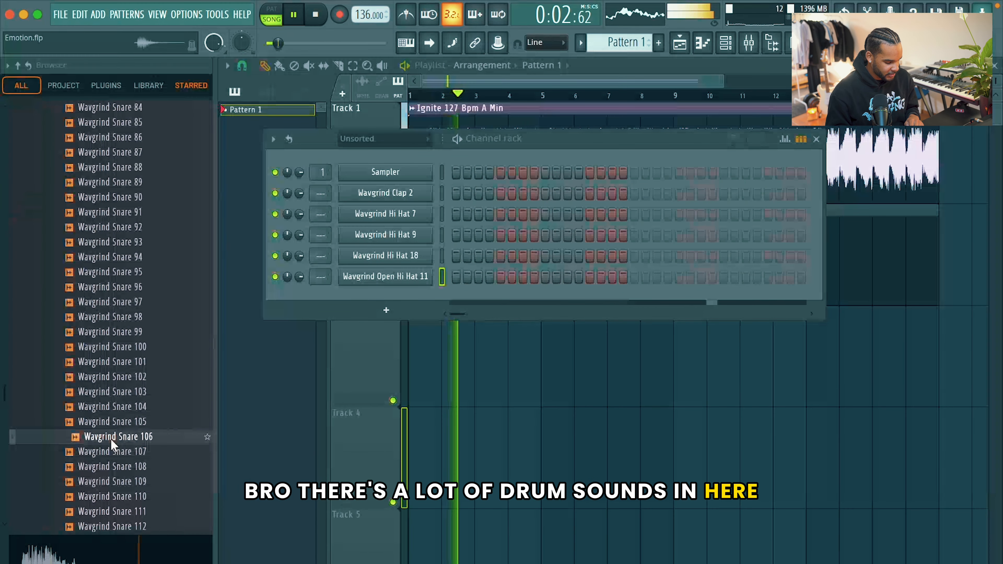
{"action": "right_click", "coordinate": [111, 439]}
{"action": "left_click", "coordinate": [69, 413]}
{"action": "scroll", "coordinate": [85, 419], "scroll_direction": "down", "scroll_amount": 4}
{"action": "left_click", "coordinate": [95, 421]}
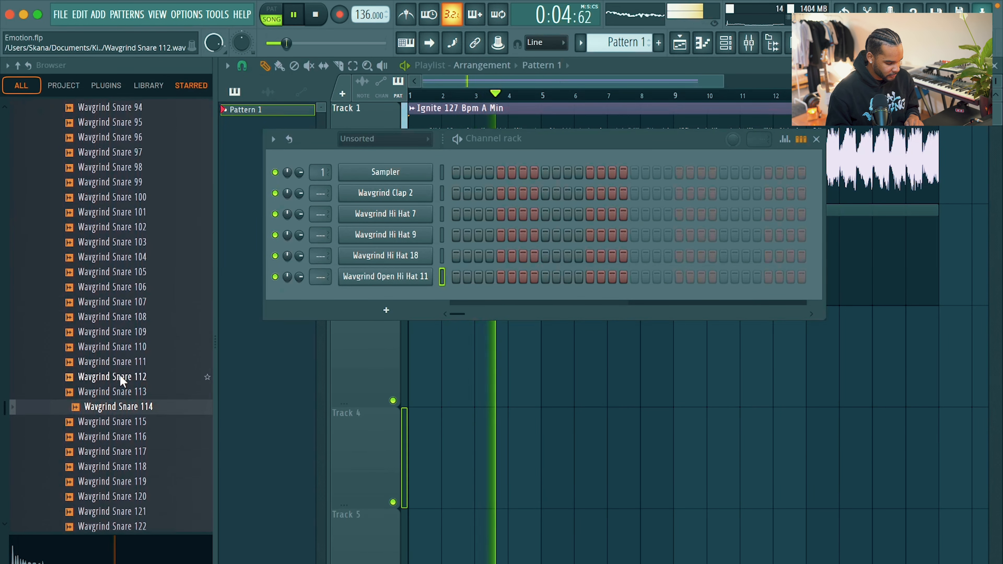
{"action": "left_click", "coordinate": [124, 347]}
{"action": "left_click", "coordinate": [125, 318]}
{"action": "left_click", "coordinate": [126, 333]}
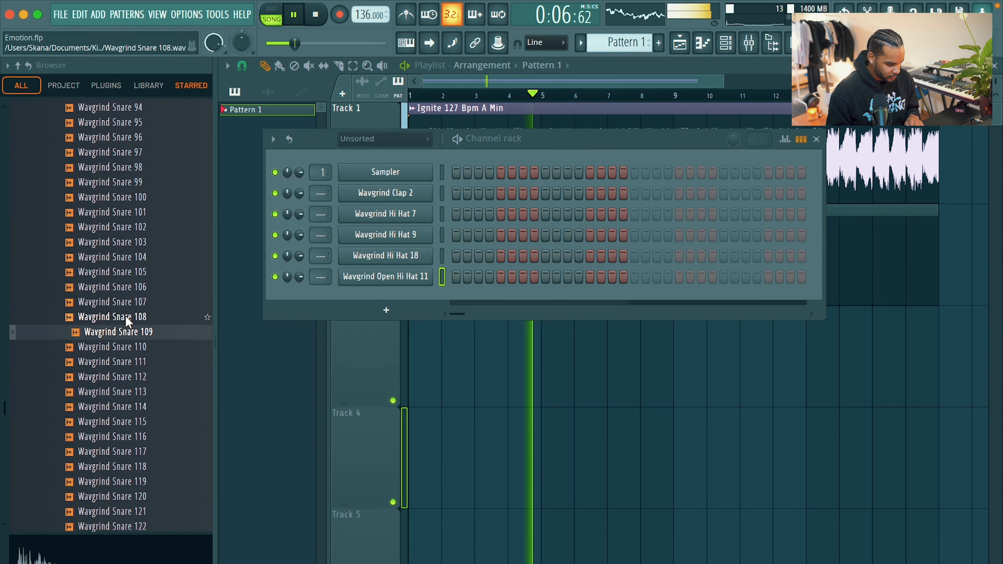
Add Wavgrind Snare 108 as a new channel in the channel rack and stop playback
{"action": "left_click", "coordinate": [126, 316]}
{"action": "left_click_drag", "start_coordinate": [346, 307], "coordinate": [409, 305]}
{"action": "key", "text": "space"}
Display all channels in the channel rack and mute the Ignite 127 Bpm A Min channel
{"action": "left_click", "coordinate": [379, 139]}
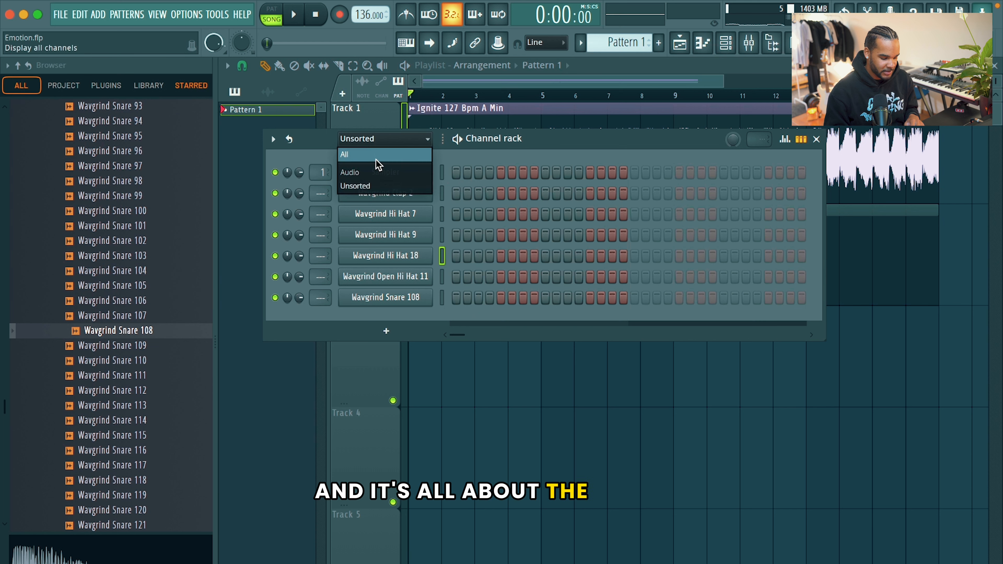
{"action": "left_click", "coordinate": [371, 154]}
{"action": "left_click", "coordinate": [275, 194]}
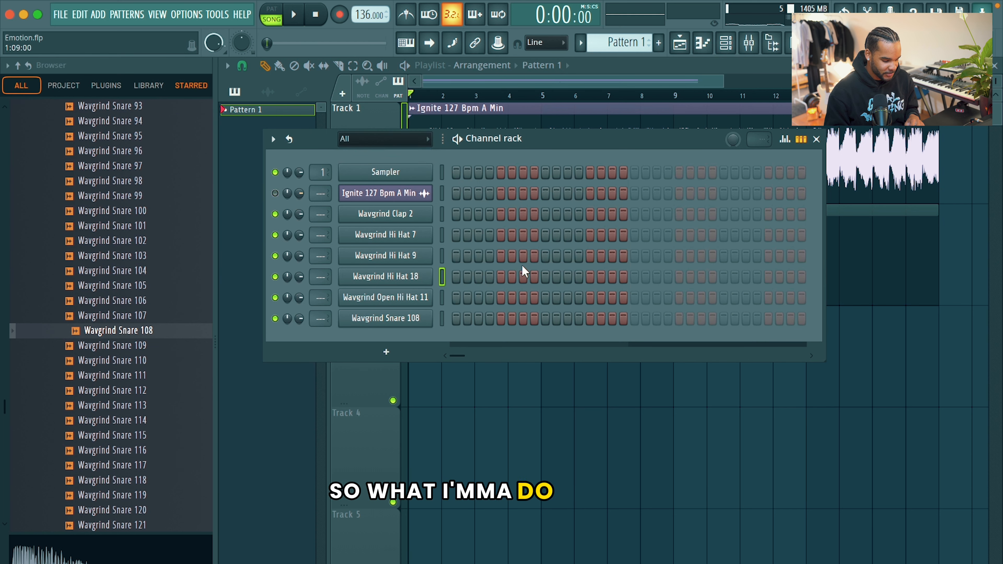
Place Wavgrind Hi Hat 7 on step 1 of the channel rack and audition it
{"action": "left_click", "coordinate": [456, 235]}
{"action": "key", "text": "space"}
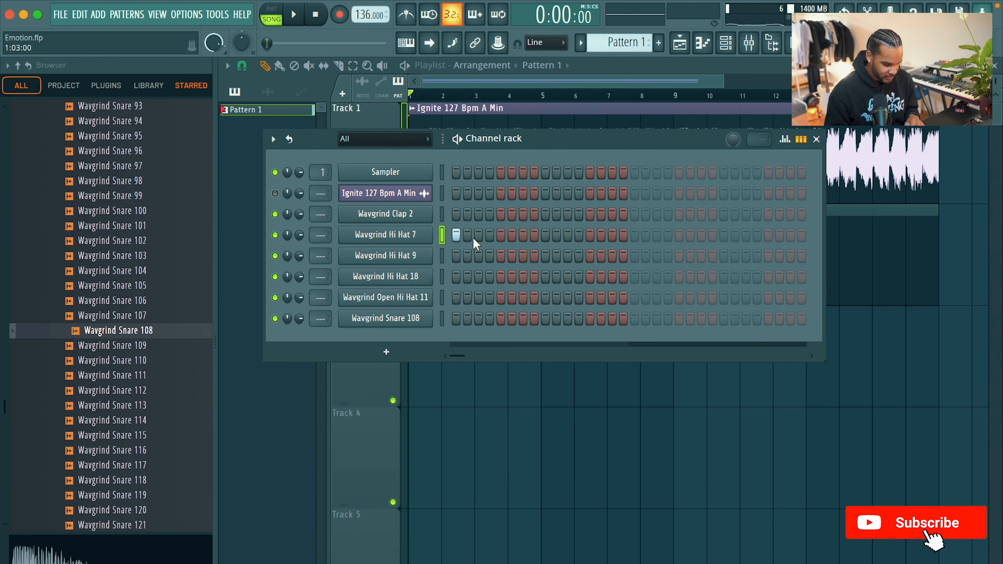
{"action": "left_click", "coordinate": [477, 254]}
{"action": "key", "text": "space"}
{"action": "key", "text": "space"}
{"action": "key", "text": "space"}
{"action": "key", "text": "space"}
{"action": "key", "text": "space"}
{"action": "key", "text": "space"}
{"action": "right_click", "coordinate": [477, 254]}
{"action": "key", "text": "space"}
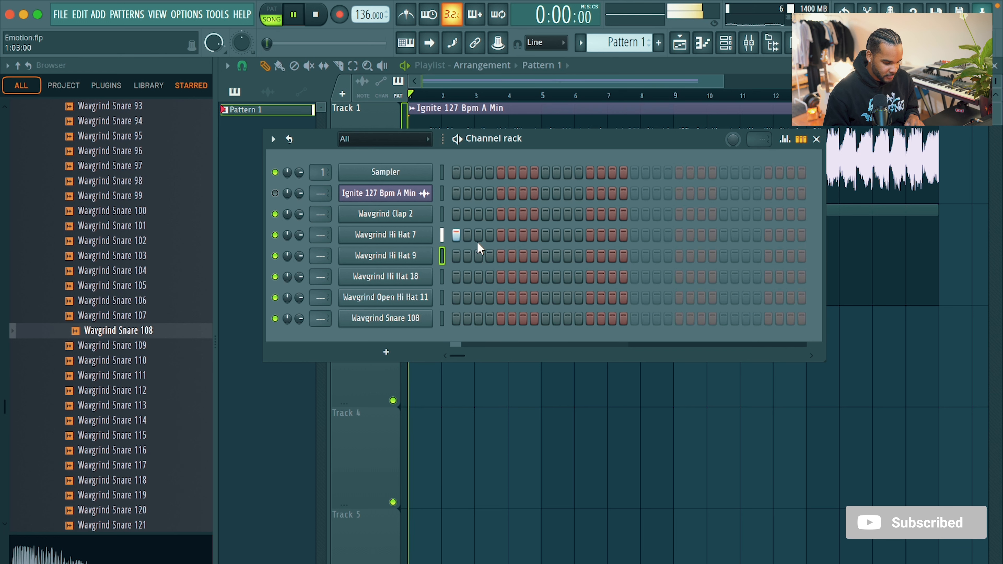
Add Wavgrind Hi Hat 7 hits on steps 2 and 3, then audition the pattern
{"action": "left_click", "coordinate": [478, 235]}
{"action": "left_click", "coordinate": [468, 235]}
{"action": "key", "text": "space"}
{"action": "key", "text": "space"}
{"action": "key", "text": "space"}
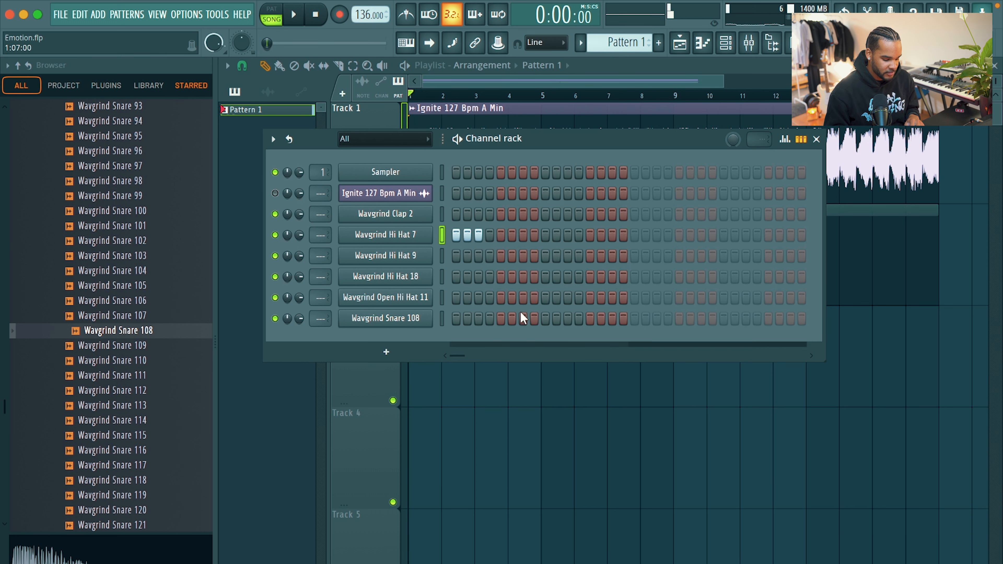
Place Wavgrind Snare 108 on steps 5 and 7, auditioning the pattern between edits
{"action": "left_click", "coordinate": [501, 318]}
{"action": "key", "text": "space"}
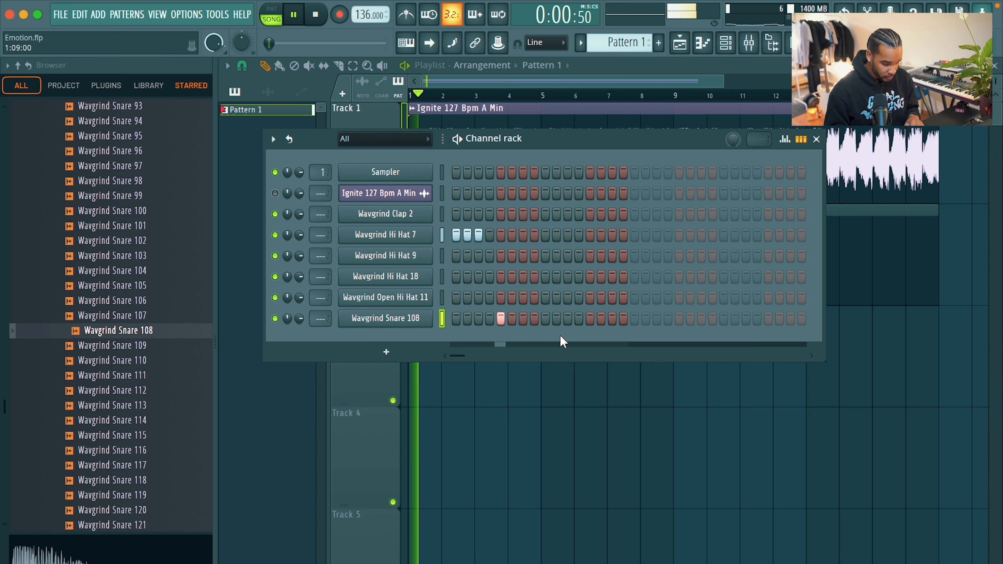
{"action": "key", "text": "space"}
{"action": "key", "text": "space"}
{"action": "key", "text": "space"}
{"action": "key", "text": "space"}
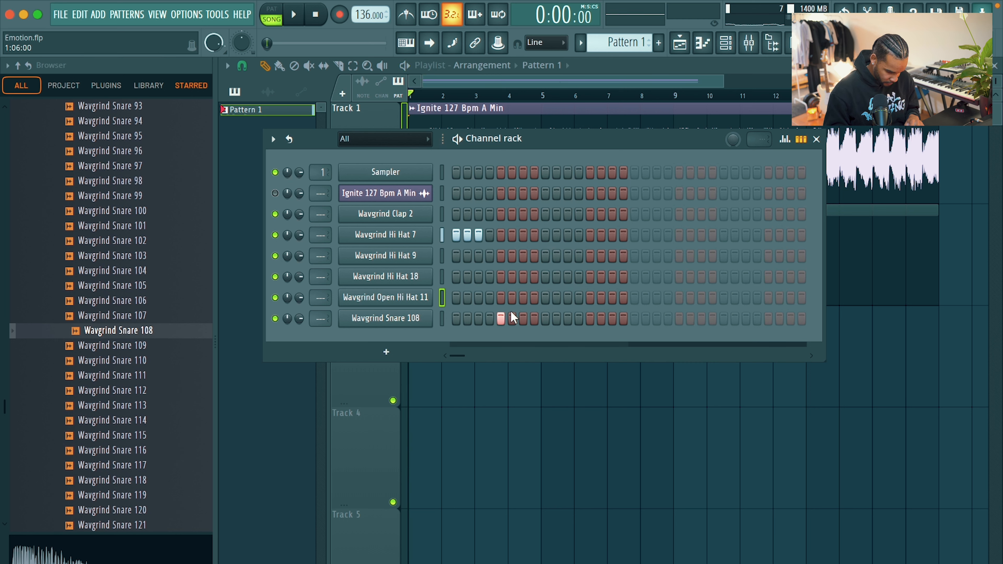
{"action": "left_click", "coordinate": [500, 316]}
{"action": "left_click", "coordinate": [523, 319]}
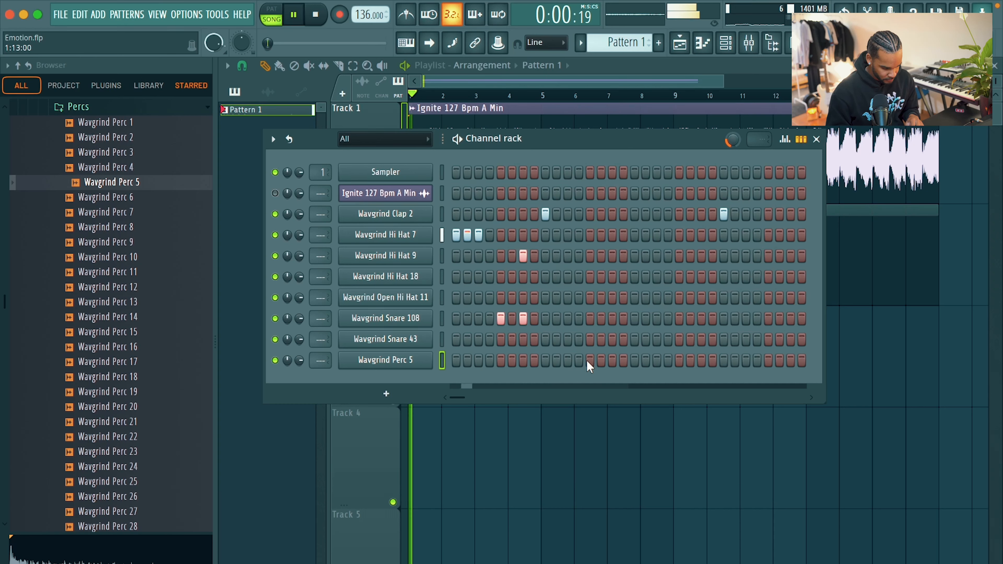
Place Wavgrind Perc 5 on steps 13 and 15 and audition the pattern
{"action": "key", "text": "space"}
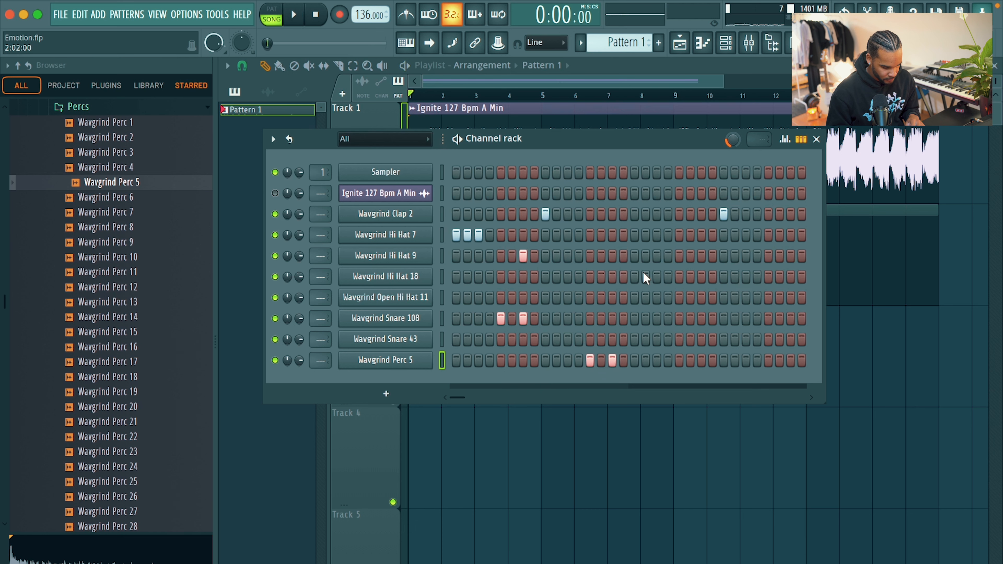
{"action": "key", "text": "space"}
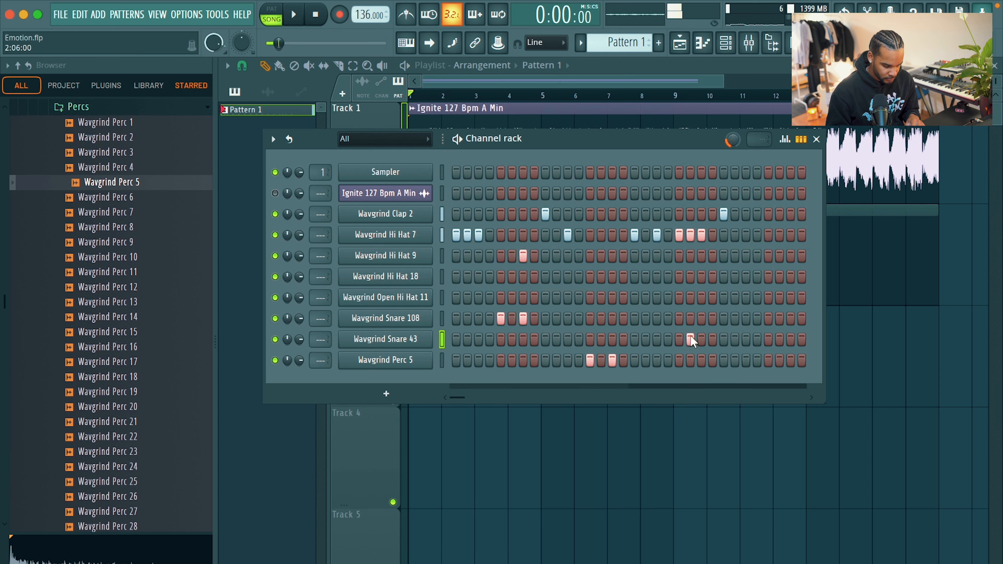
Delete the Wavgrind Snare 43 channel from the channel rack
{"action": "right_click", "coordinate": [432, 355]}
{"action": "left_click", "coordinate": [474, 501]}
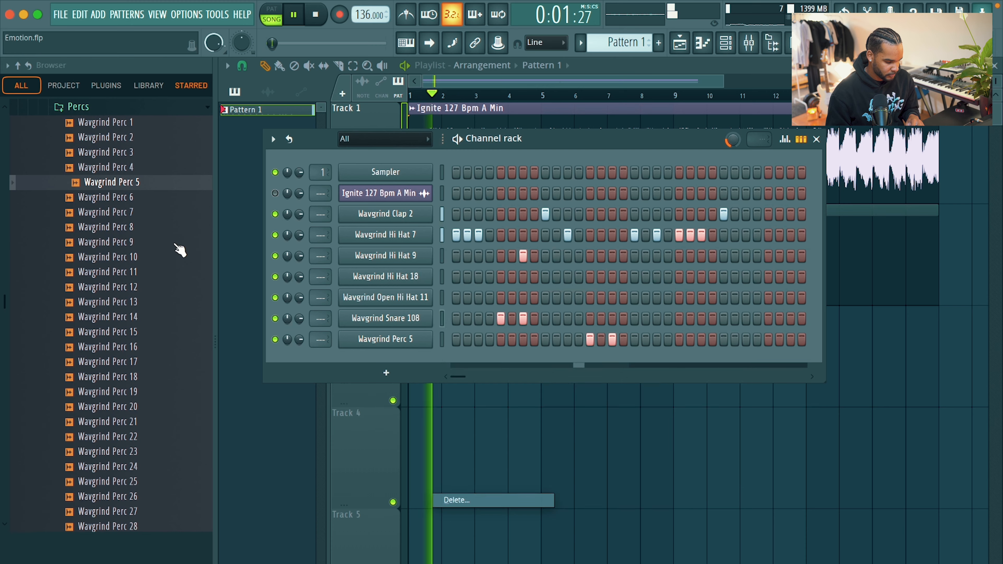
Stop playback, find the kit's Claps folder and add Wavgrind Clap 5 as a new channel below Wavgrind Clap 2
{"action": "scroll", "coordinate": [104, 228], "scroll_direction": "up", "scroll_amount": 5}
{"action": "key", "text": "space"}
{"action": "left_click", "coordinate": [104, 228]}
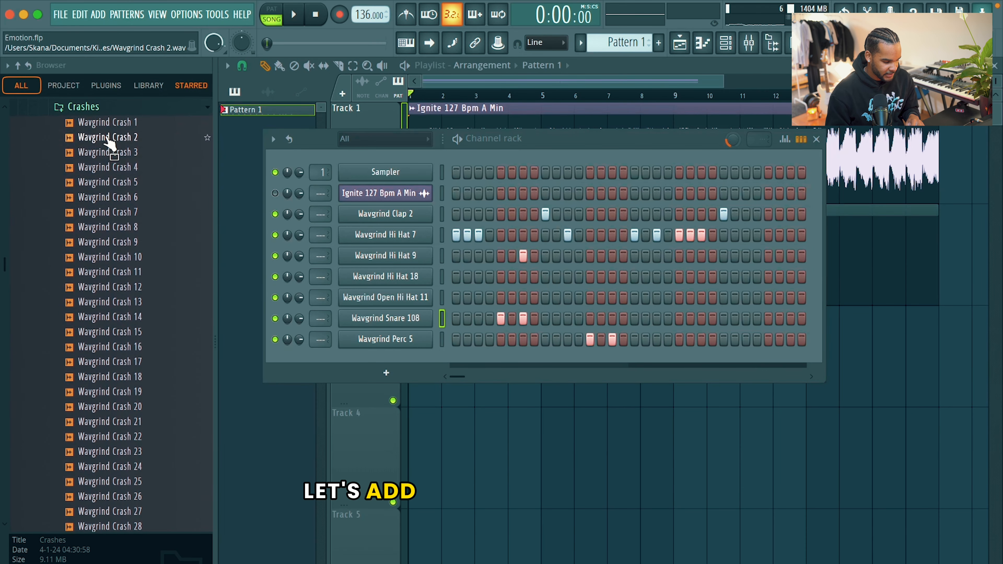
{"action": "scroll", "coordinate": [105, 141], "scroll_direction": "up", "scroll_amount": 2}
{"action": "left_click", "coordinate": [105, 152]}
{"action": "left_click", "coordinate": [126, 181]}
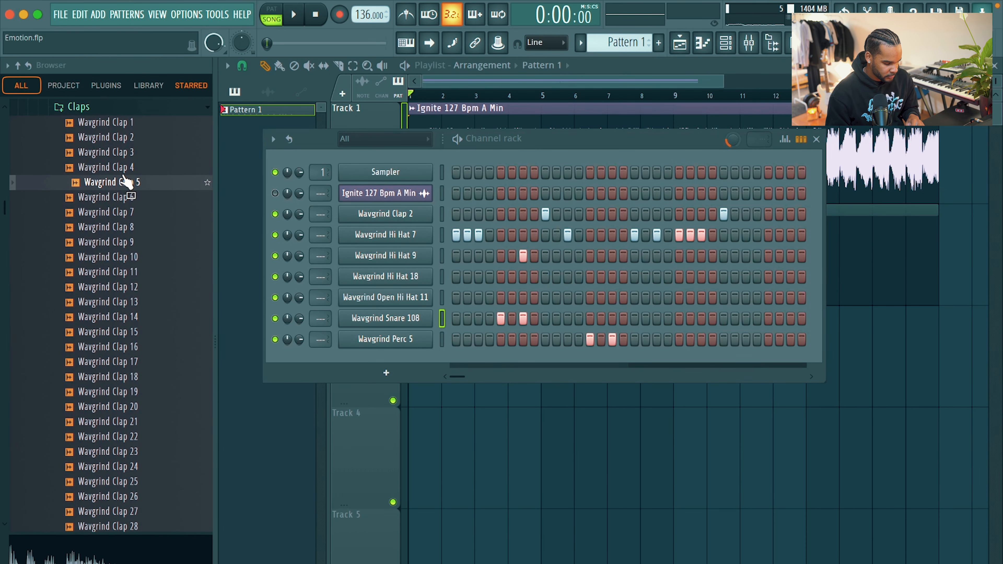
{"action": "left_click_drag", "start_coordinate": [405, 242], "coordinate": [396, 217]}
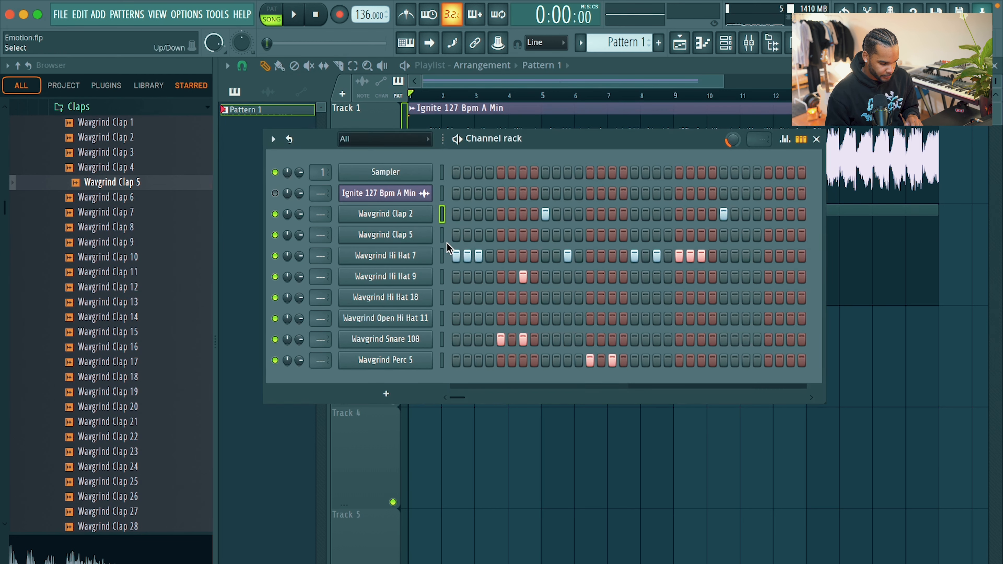
Place Wavgrind Clap 5 on steps 9 and 25 and open its notes in the piano roll
{"action": "key", "text": "space"}
{"action": "right_click", "coordinate": [431, 229]}
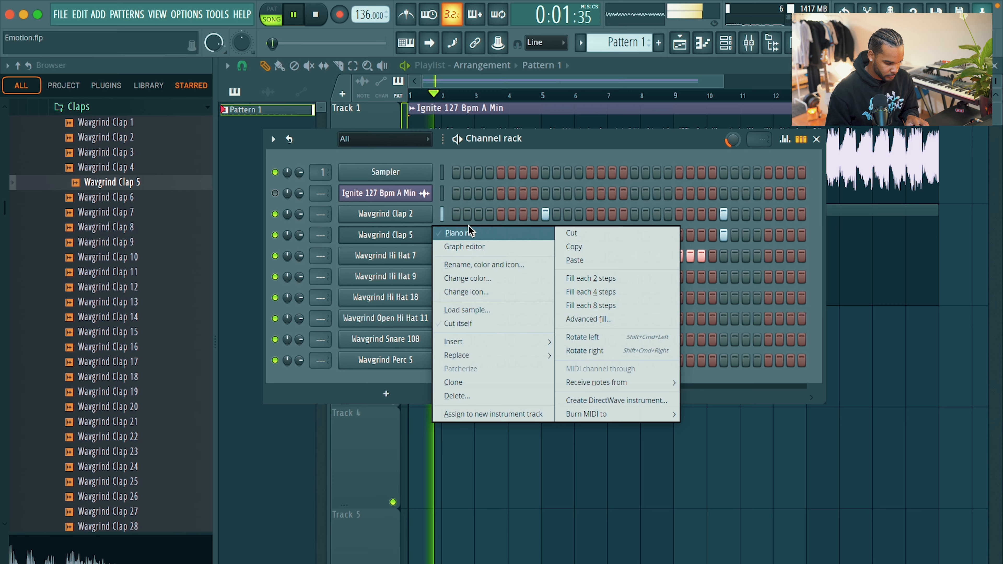
{"action": "left_click", "coordinate": [470, 233]}
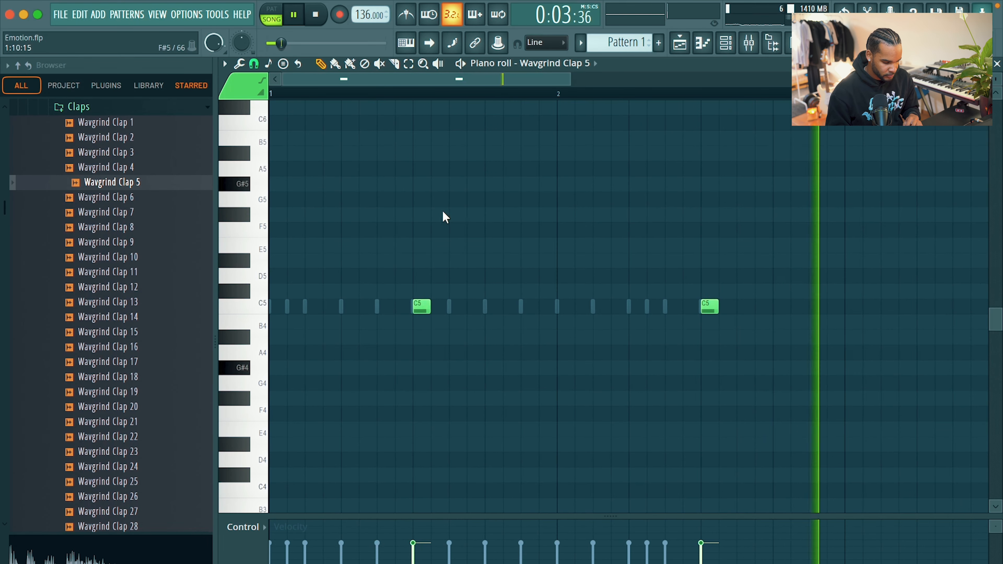
Duplicate the two-bar Wavgrind Clap 5 pattern until it fills eight bars
{"action": "scroll", "coordinate": [445, 216], "scroll_direction": "down", "scroll_amount": 2}
{"action": "key", "text": "ctrl+a"}
{"action": "key", "text": "ctrl+b"}
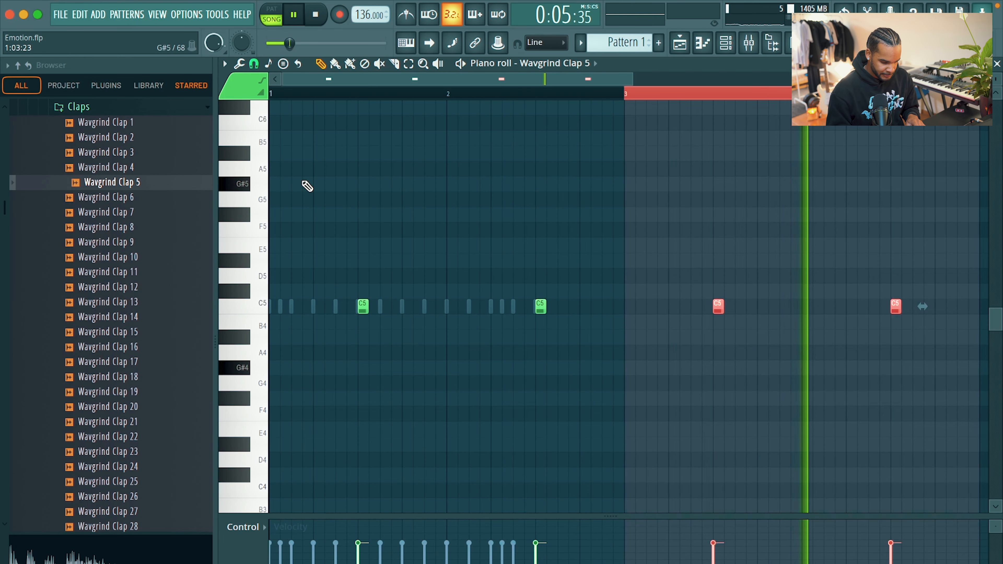
{"action": "scroll", "coordinate": [352, 233], "scroll_direction": "down", "scroll_amount": 3}
{"action": "key", "text": "ctrl+b"}
{"action": "key", "text": "ctrl+b"}
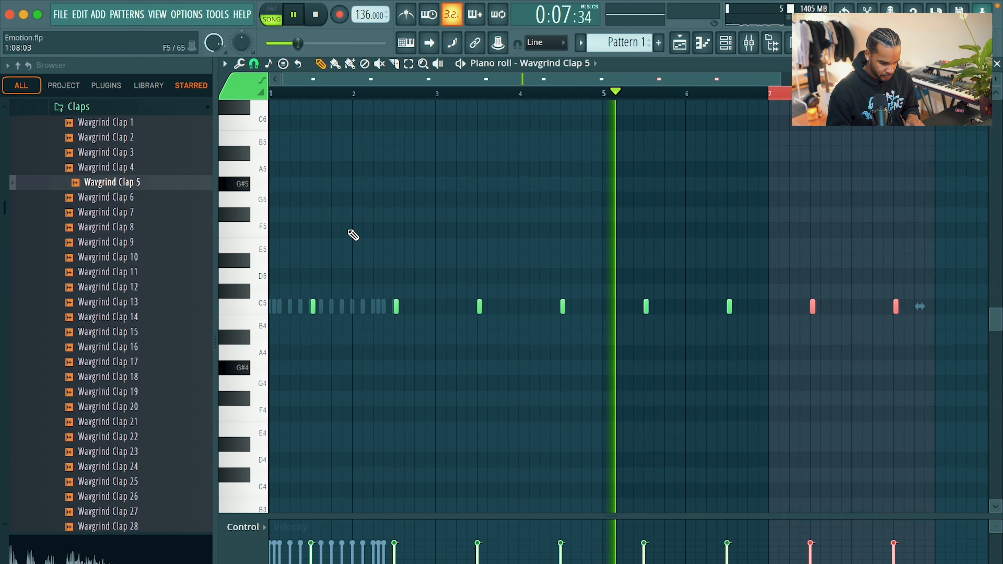
{"action": "key", "text": "ctrl+d"}
Raise the velocity of all Wavgrind Clap 5 notes to maximum and copy them to the Wavgrind Clap 2 channel
{"action": "key", "text": "ctrl+a"}
{"action": "scroll", "coordinate": [313, 307], "scroll_direction": "up", "scroll_amount": 5}
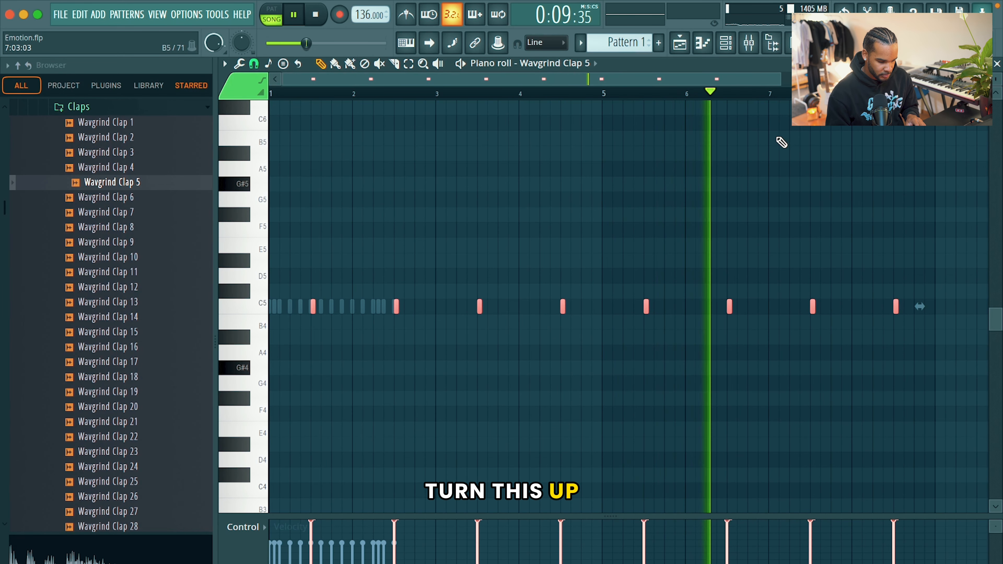
{"action": "key", "text": "F6"}
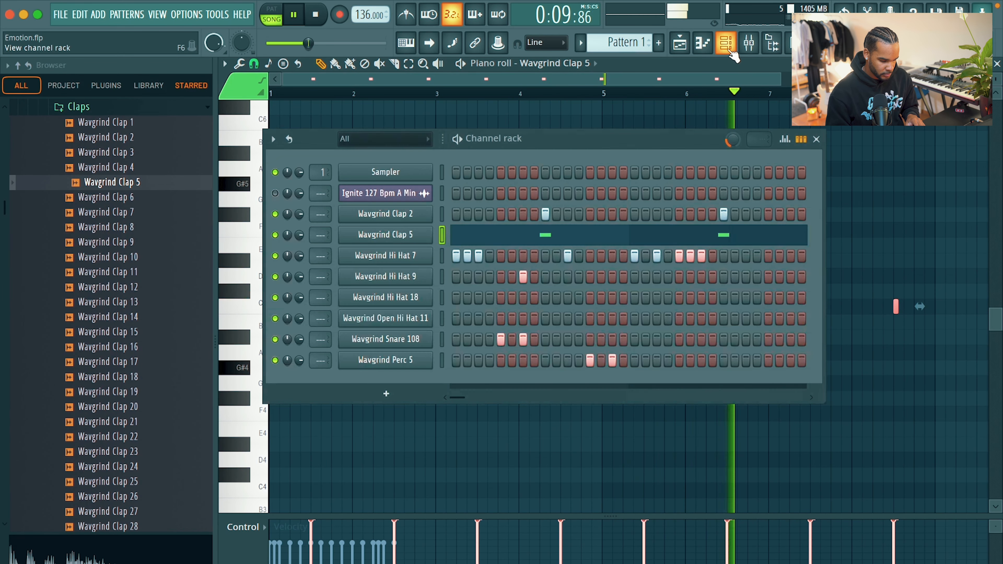
{"action": "left_click", "coordinate": [443, 214]}
{"action": "key", "text": "ctrl+v"}
Adjust Wavgrind Clap 2's time shift and set its channel volume to 45%
{"action": "left_click", "coordinate": [413, 211]}
{"action": "key", "text": "space"}
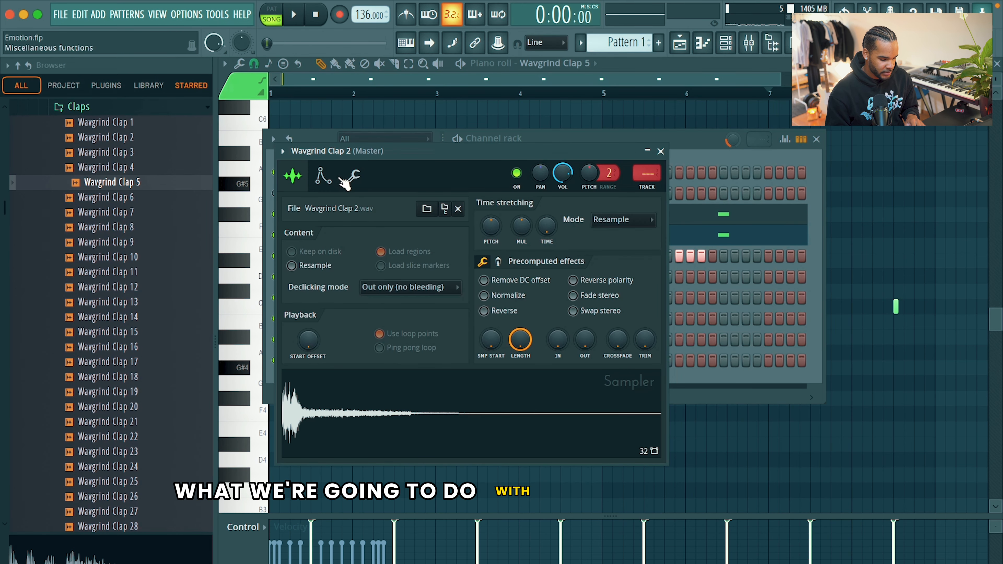
{"action": "left_click", "coordinate": [327, 177]}
{"action": "left_click", "coordinate": [354, 178]}
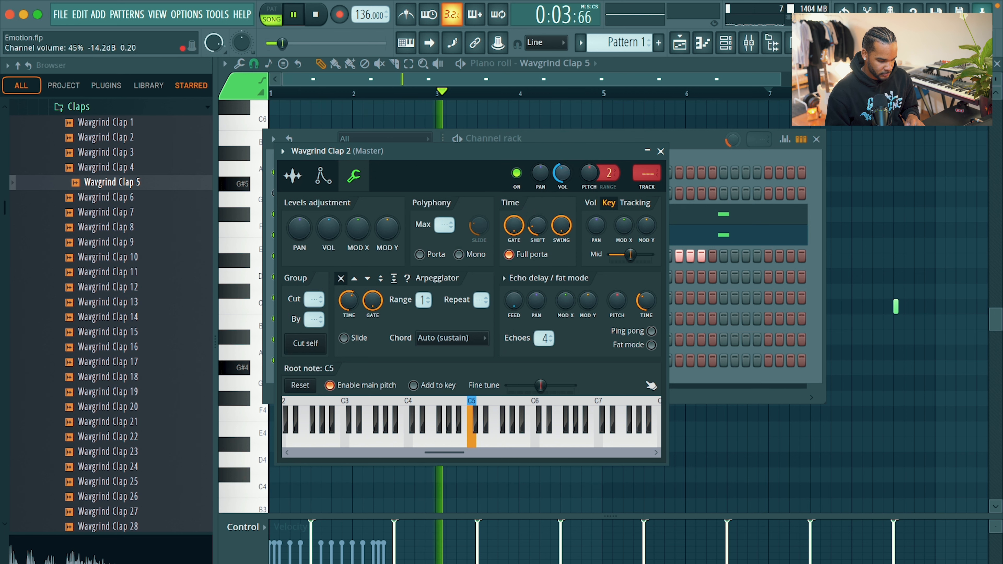
{"action": "left_click", "coordinate": [816, 139]}
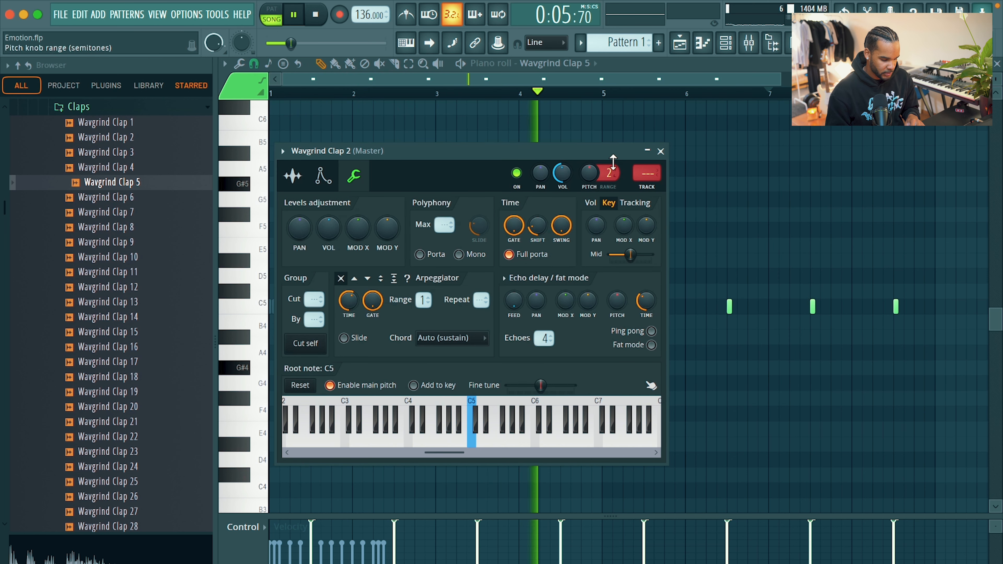
{"action": "left_click", "coordinate": [662, 152]}
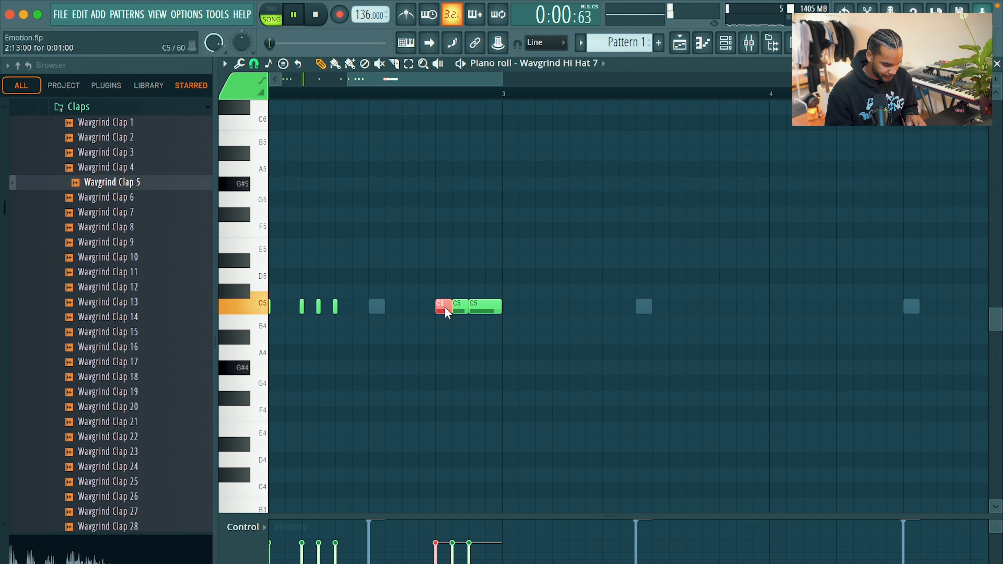
Chop the Wavgrind Hi Hat 7 note on beat 4 of bar 2 into shorter notes and repeat the pattern through bar 8
{"action": "key", "text": "alt+u"}
{"action": "left_click", "coordinate": [571, 402]}
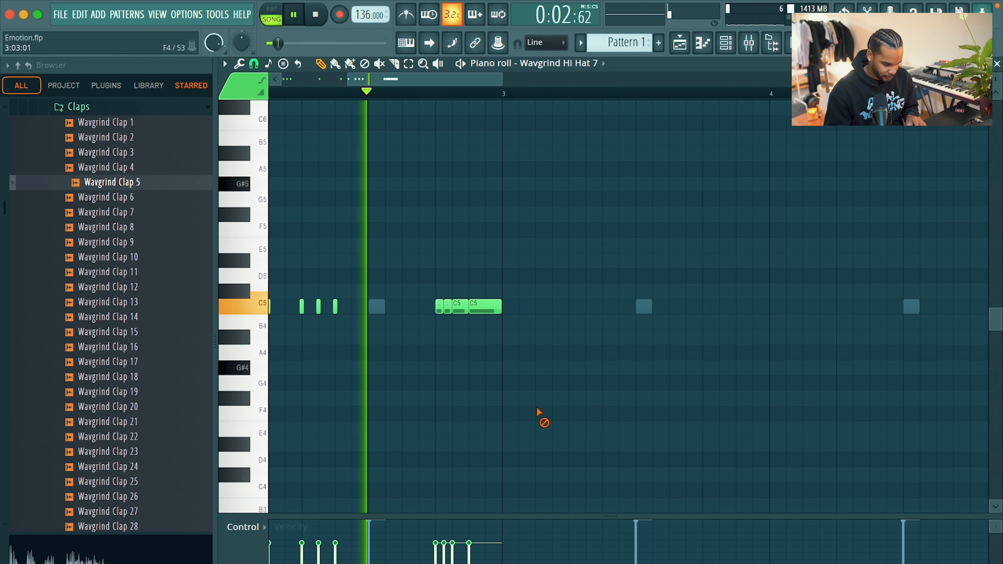
{"action": "scroll", "coordinate": [537, 413], "scroll_direction": "down", "scroll_amount": 3}
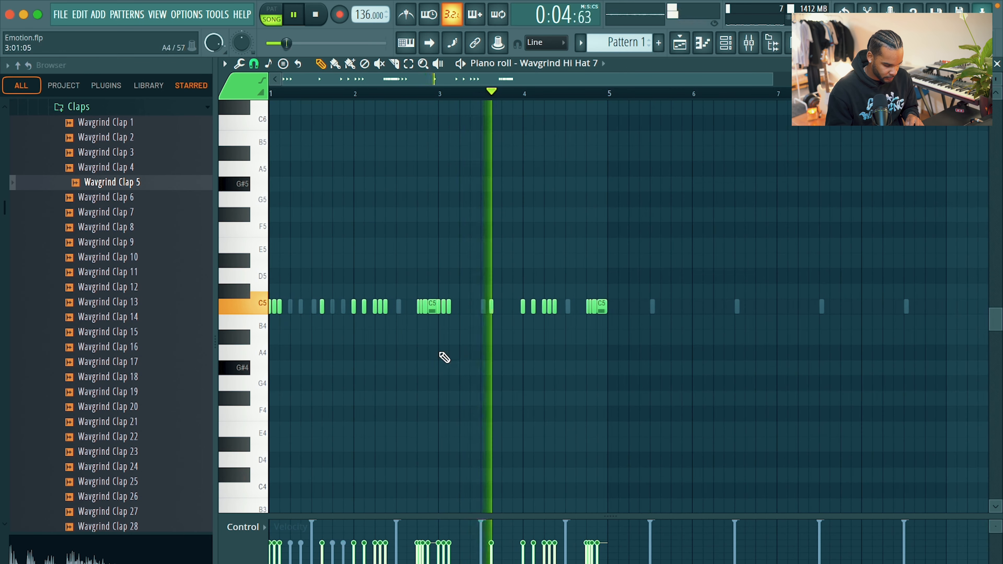
{"action": "scroll", "coordinate": [752, 203], "scroll_direction": "down", "scroll_amount": 1}
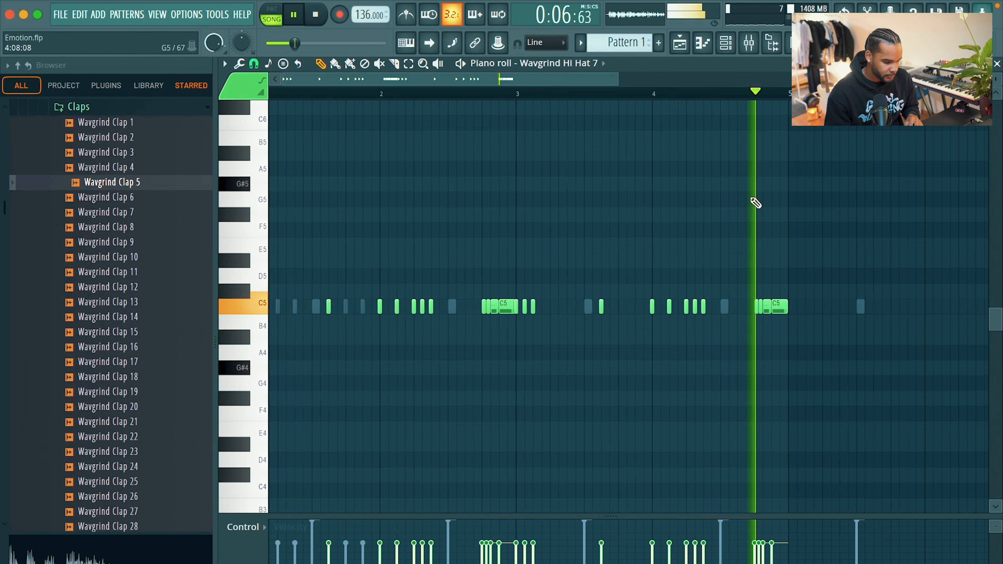
{"action": "scroll", "coordinate": [632, 276], "scroll_direction": "down", "scroll_amount": 1}
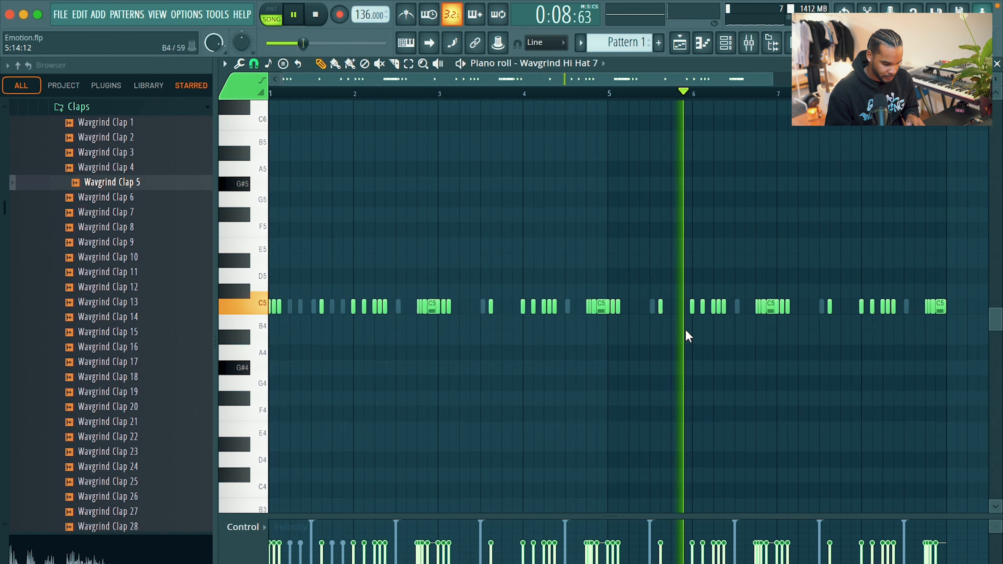
{"action": "scroll", "coordinate": [815, 326], "scroll_direction": "up", "scroll_amount": 2}
Switch the piano roll to Wavgrind Hi Hat 9 and duplicate its bar 1 note into bars 2, 3 and 4
{"action": "left_click", "coordinate": [561, 63]}
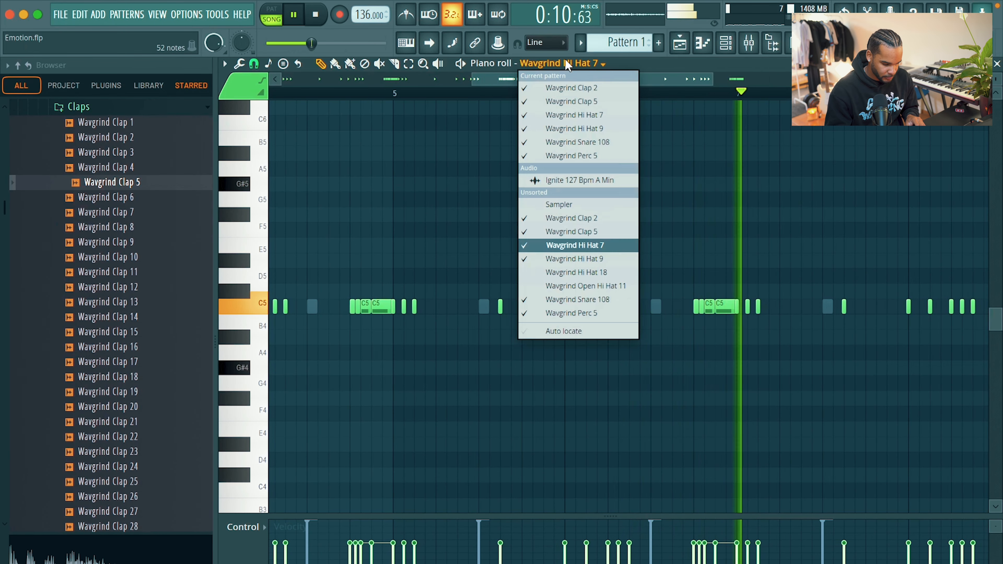
{"action": "left_click", "coordinate": [576, 259]}
{"action": "scroll", "coordinate": [481, 266], "scroll_direction": "down", "scroll_amount": 2}
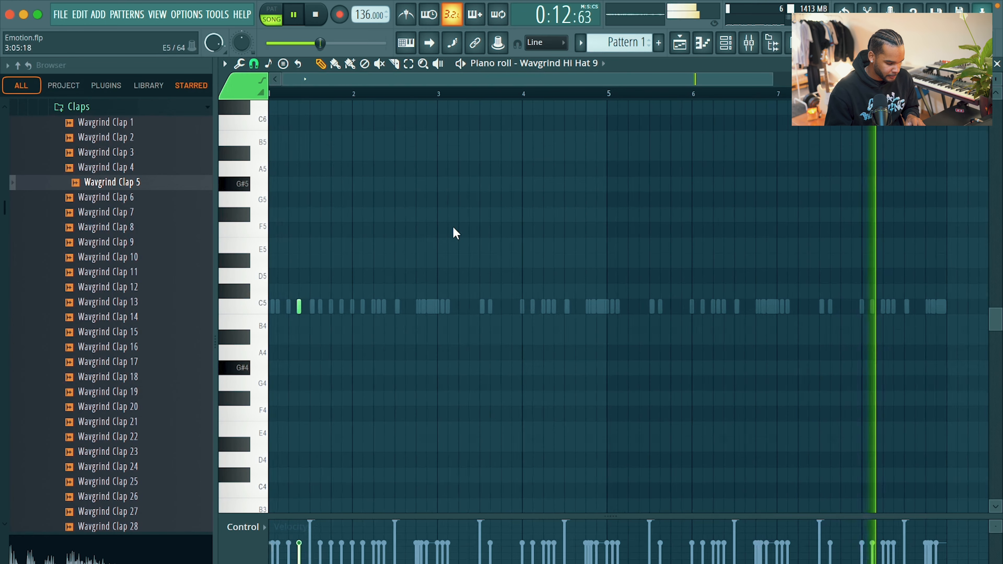
{"action": "left_click_drag", "start_coordinate": [352, 94], "coordinate": [159, 155]}
{"action": "key", "text": "super+b"}
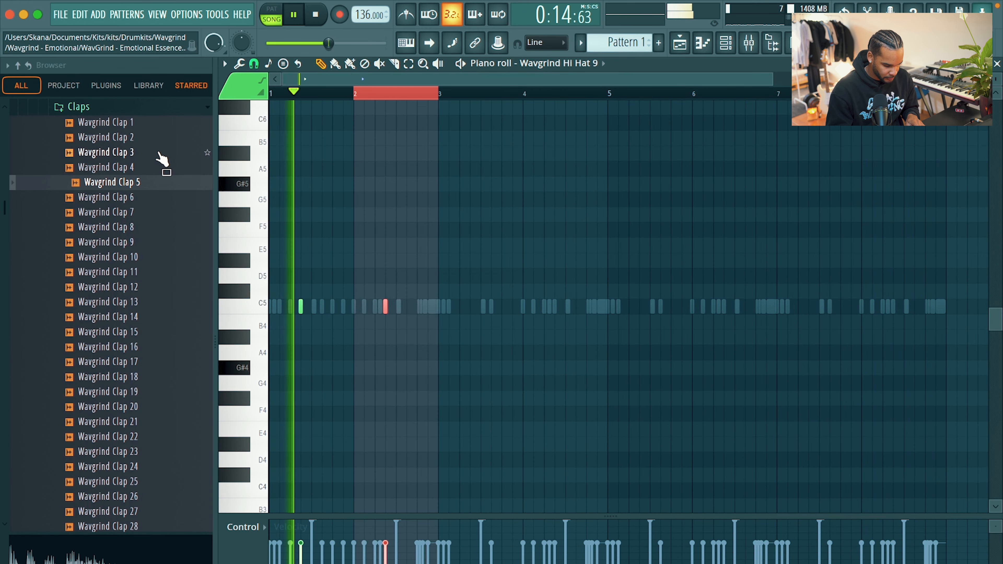
{"action": "key", "text": "super+b"}
{"action": "key", "text": "super+b"}
{"action": "key", "text": "super+d"}
{"action": "key", "text": "super+s"}
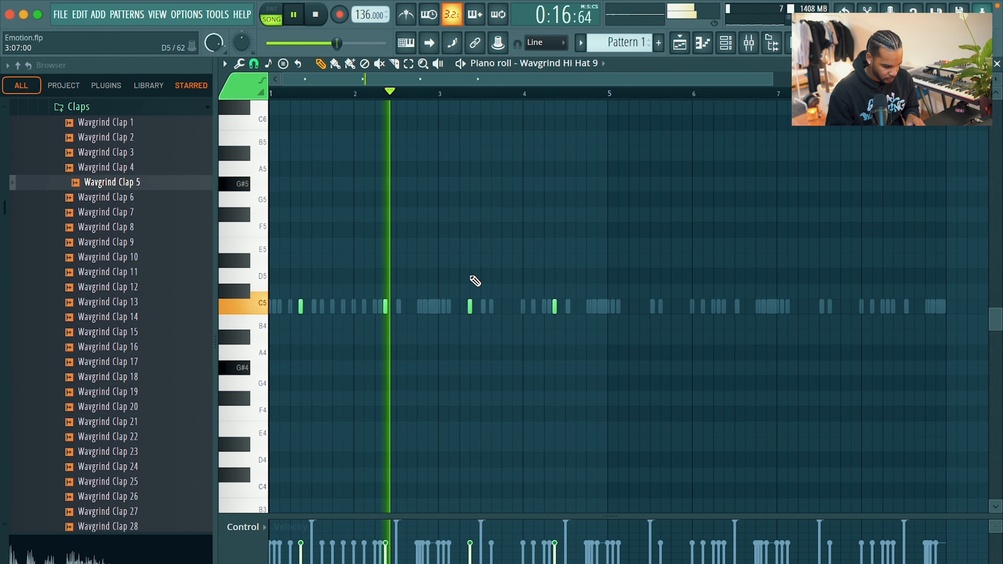
Delete the Wavgrind Hi Hat 9 notes in bars 2 and 4
{"action": "left_click_drag", "start_coordinate": [396, 315], "coordinate": [353, 311]}
{"action": "key", "text": "Delete"}
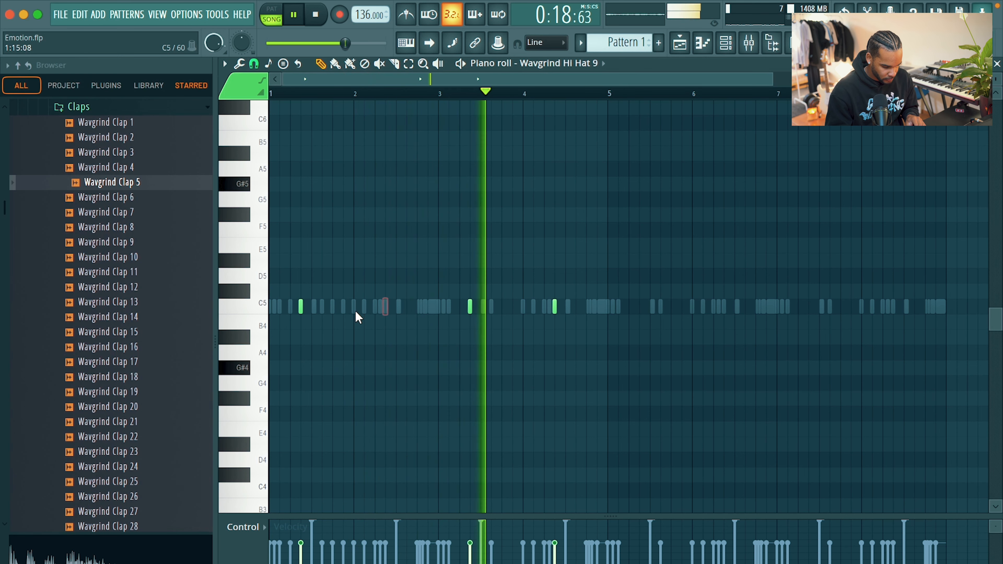
{"action": "left_click_drag", "start_coordinate": [520, 306], "coordinate": [578, 309]}
{"action": "key", "text": "Delete"}
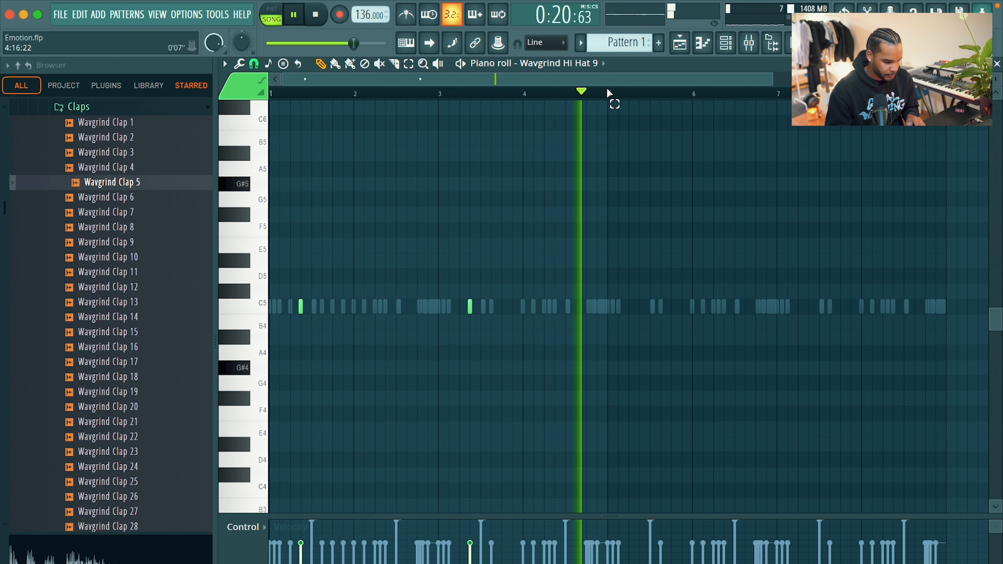
Duplicate the first four bars of Wavgrind Hi Hat 9 into bars 5 to 8
{"action": "left_click_drag", "start_coordinate": [611, 94], "coordinate": [261, 95]}
{"action": "key", "text": "super+b"}
{"action": "key", "text": "super+d"}
Switch the piano roll to Wavgrind Snare 108 and duplicate its bar 1 notes into bars 2, 3 and 4
{"action": "left_click", "coordinate": [572, 63]}
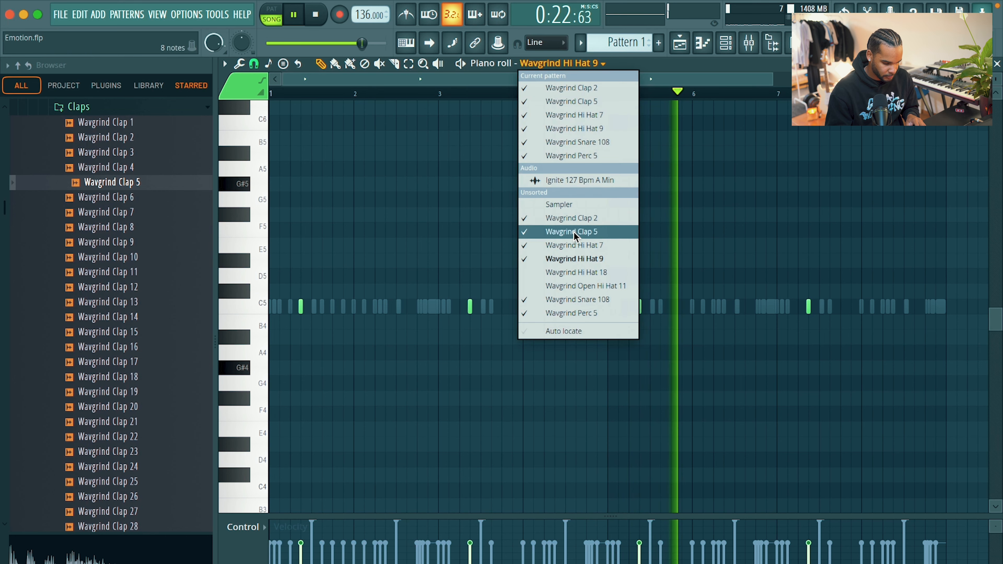
{"action": "left_click", "coordinate": [586, 300]}
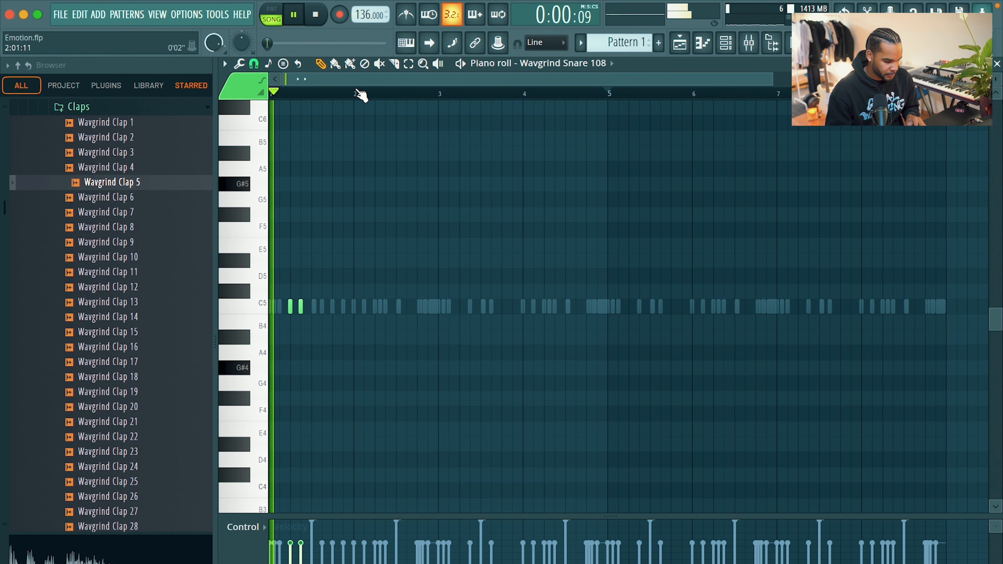
{"action": "left_click_drag", "start_coordinate": [360, 95], "coordinate": [271, 94]}
{"action": "key", "text": "super+b"}
{"action": "key", "text": "super+b"}
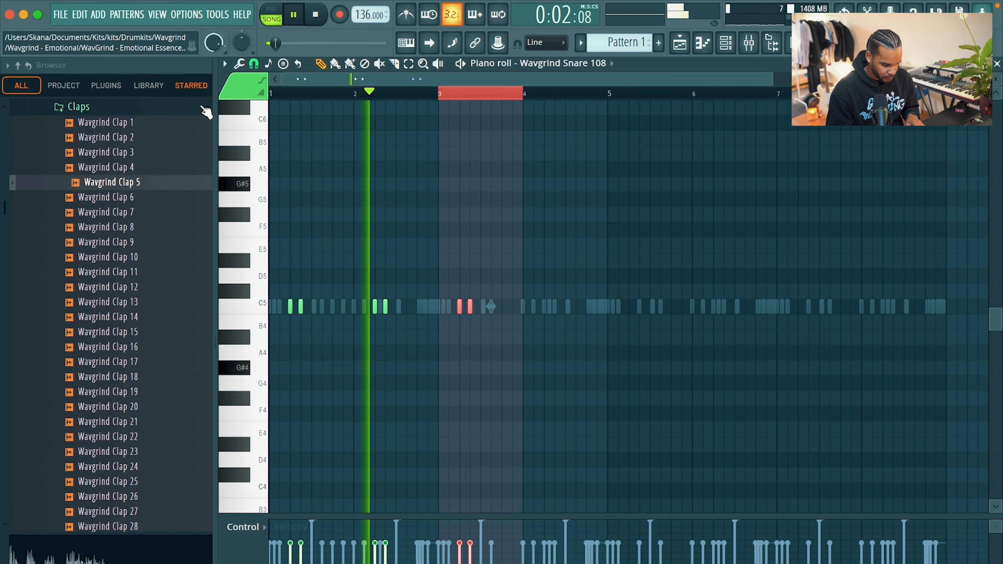
{"action": "key", "text": "super+b"}
{"action": "key", "text": "super+d"}
Delete the first Wavgrind Snare 108 note in bar 2 and play the pattern back
{"action": "left_click_drag", "start_coordinate": [374, 284], "coordinate": [375, 310]}
{"action": "key", "text": "super+a"}
{"action": "key", "text": "Delete"}
{"action": "key", "text": "space"}
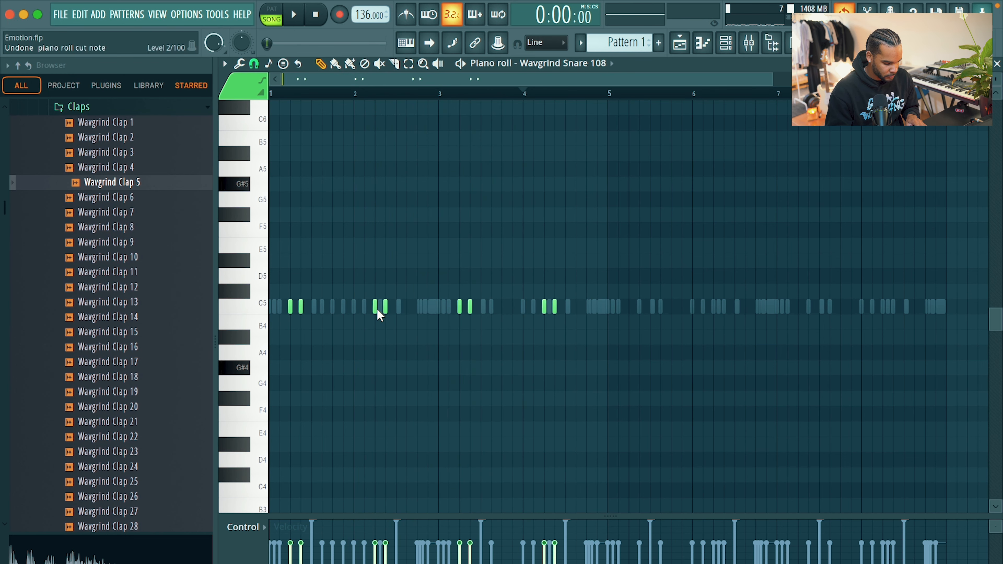
{"action": "key", "text": "space"}
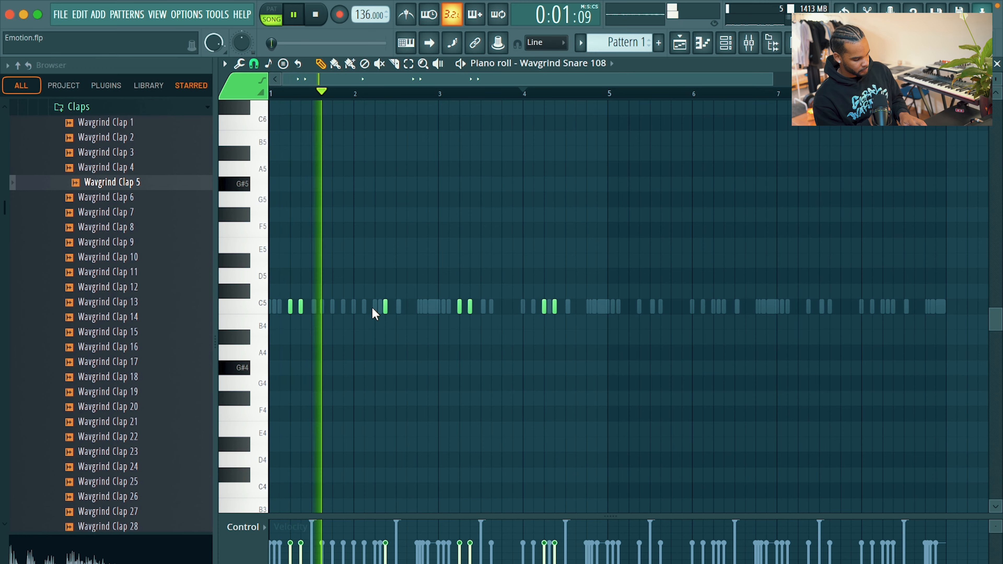
Add three short A4 notes on the last beat of bar 4 for Wavgrind Snare 108 and select them
{"action": "scroll", "coordinate": [402, 314], "scroll_direction": "up", "scroll_amount": 2}
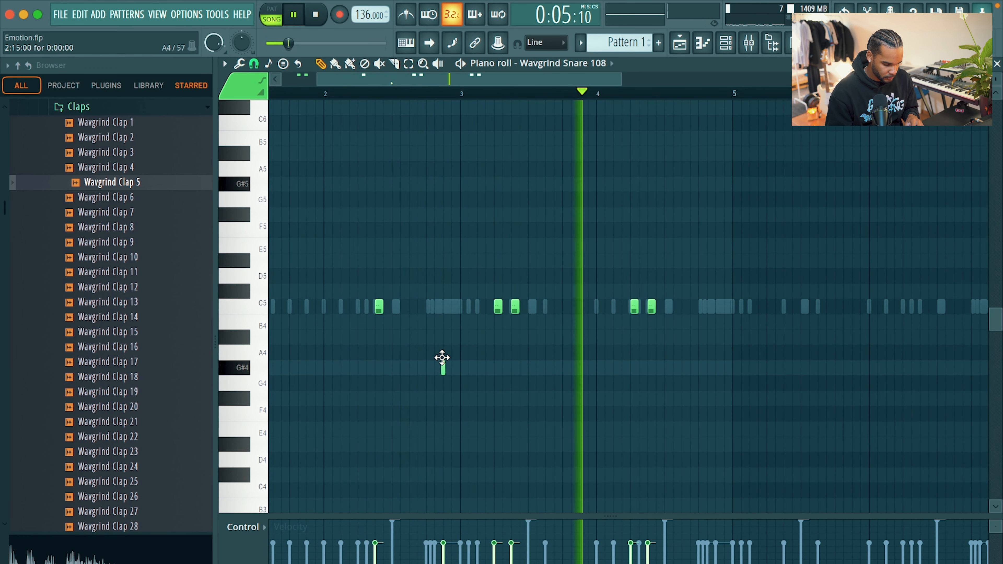
{"action": "left_click", "coordinate": [707, 352]}
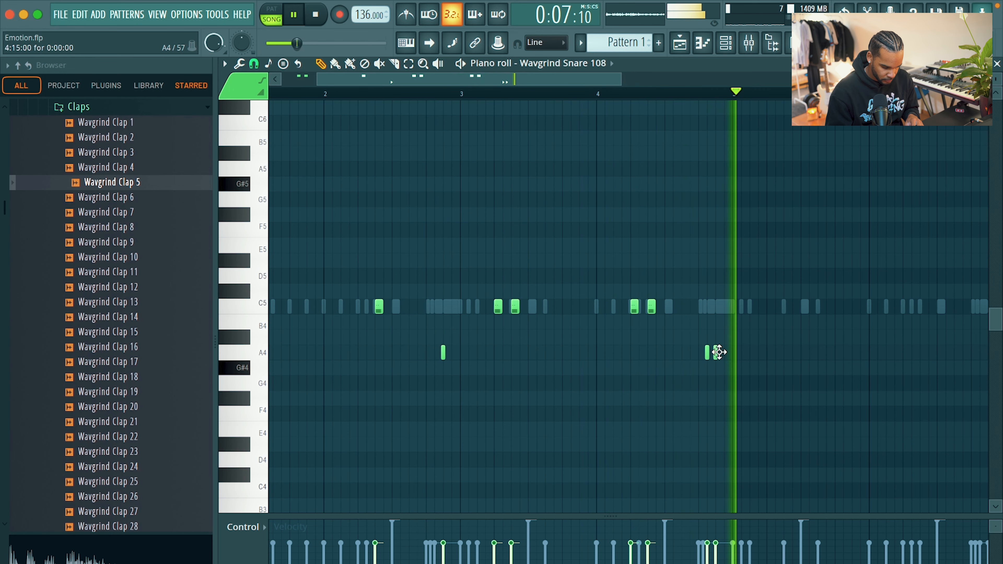
{"action": "left_click", "coordinate": [715, 352]}
{"action": "scroll", "coordinate": [717, 348], "scroll_direction": "up", "scroll_amount": 1}
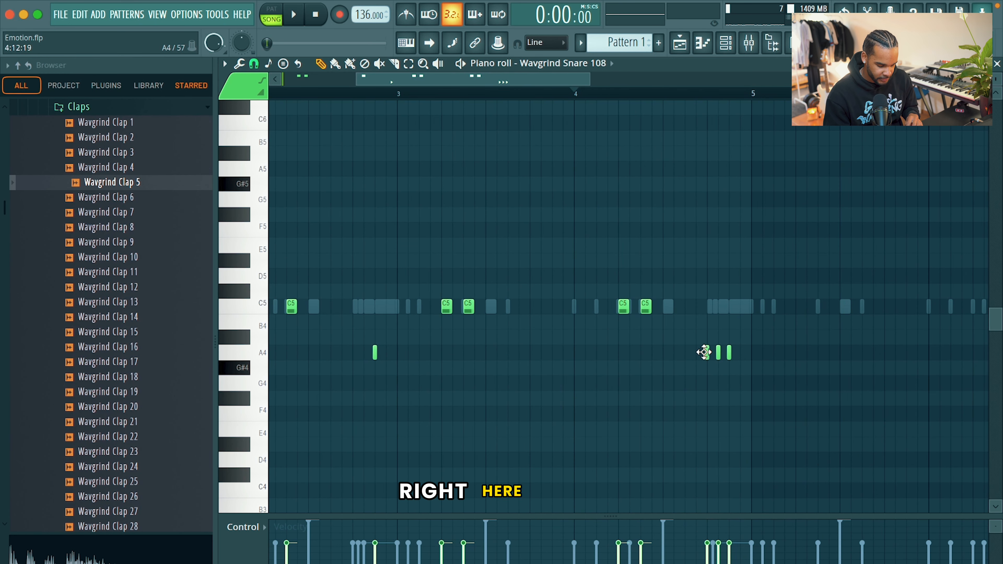
{"action": "left_click", "coordinate": [704, 352]}
{"action": "scroll", "coordinate": [704, 352], "scroll_direction": "up", "scroll_amount": 1}
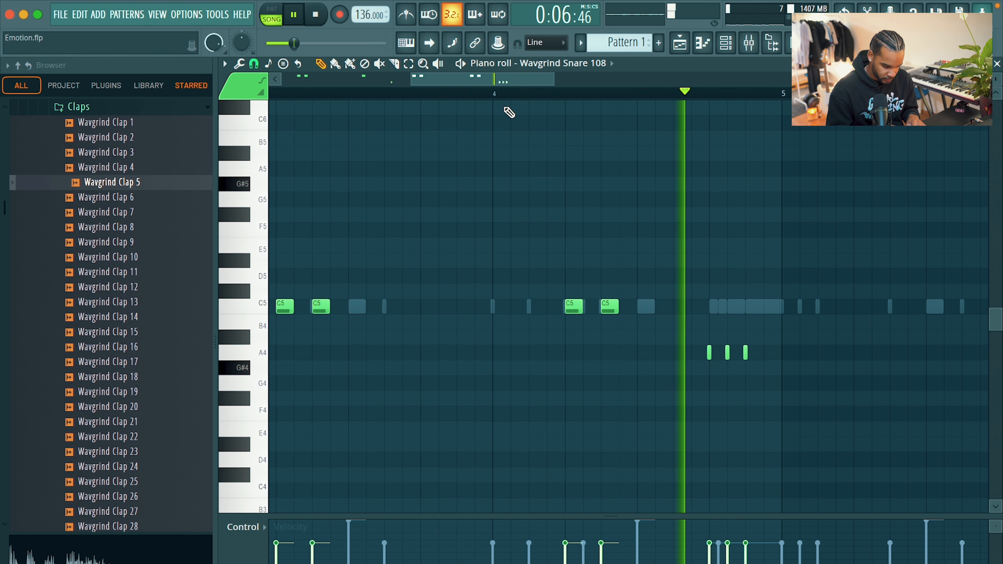
{"action": "left_click_drag", "start_coordinate": [706, 333], "coordinate": [833, 376]}
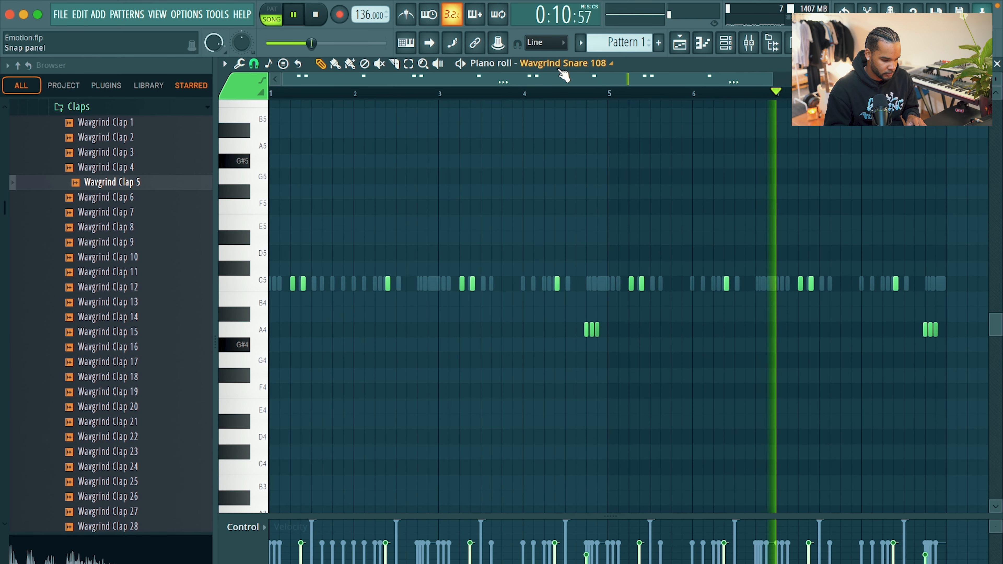
Switch the piano roll to Wavgrind Perc 5 and duplicate its bar 1 notes into bars 2 to 5
{"action": "left_click", "coordinate": [564, 63]}
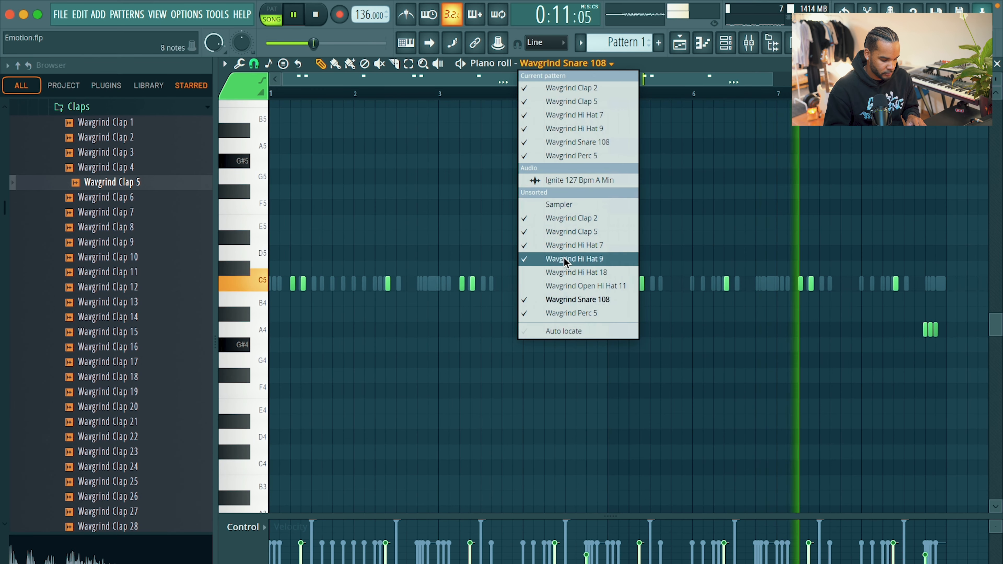
{"action": "left_click", "coordinate": [571, 313]}
{"action": "left_click_drag", "start_coordinate": [367, 96], "coordinate": [249, 108]}
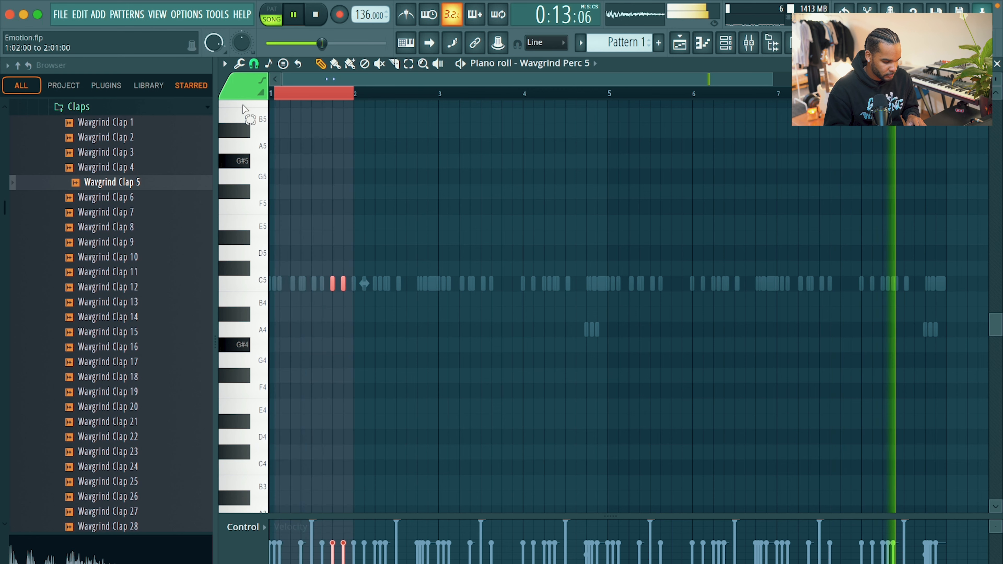
{"action": "key", "text": "ctrl+b"}
{"action": "key", "text": "ctrl+b"}
{"action": "key", "text": "ctrl+b"}
{"action": "key", "text": "ctrl+b"}
{"action": "key", "text": "ctrl+d"}
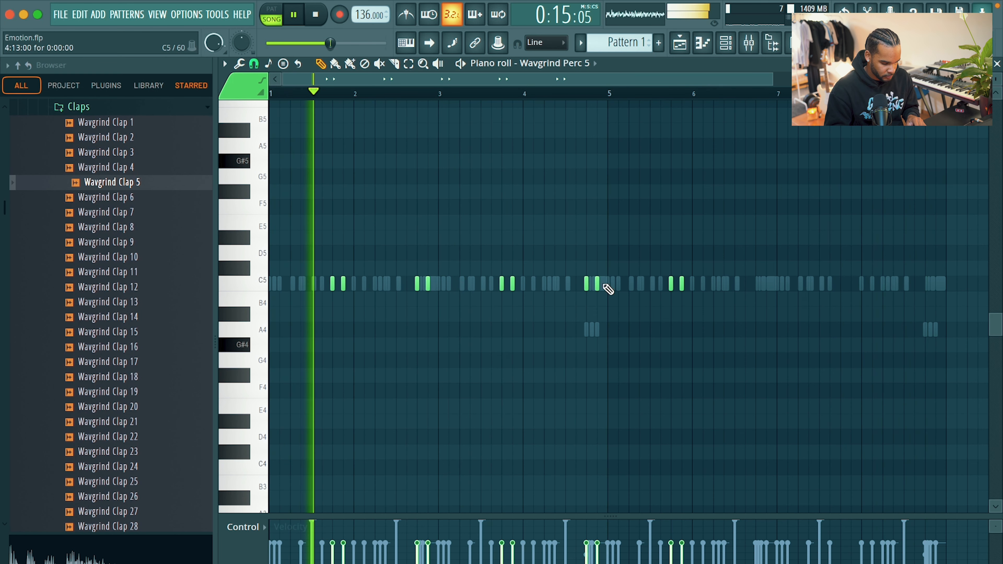
Delete the Wavgrind Perc 5 notes in bars 2 and 5 and the first note of the pair in bar 4
{"action": "left_click_drag", "start_coordinate": [666, 277], "coordinate": [703, 287], "text": "ctrl"}
{"action": "key", "text": "Delete"}
{"action": "key", "text": "Delete"}
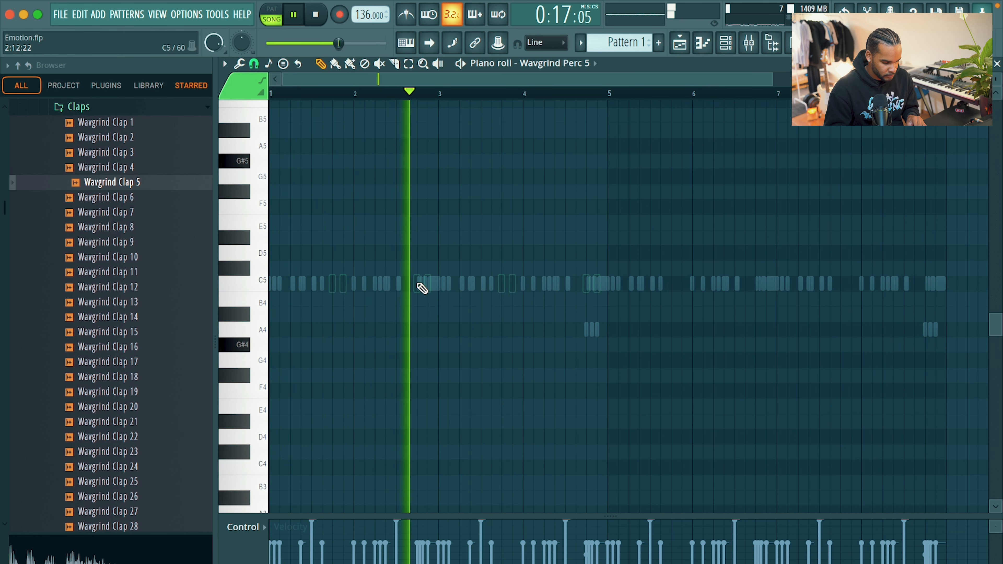
{"action": "key", "text": "ctrl+z"}
{"action": "left_click_drag", "start_coordinate": [421, 295], "coordinate": [435, 284], "text": "ctrl"}
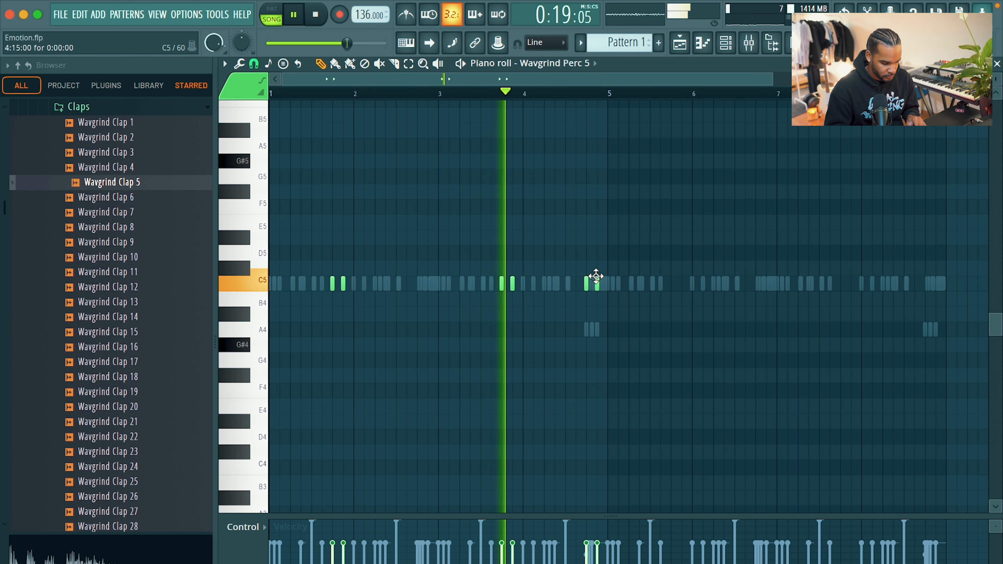
{"action": "left_click_drag", "start_coordinate": [587, 284], "coordinate": [595, 371]}
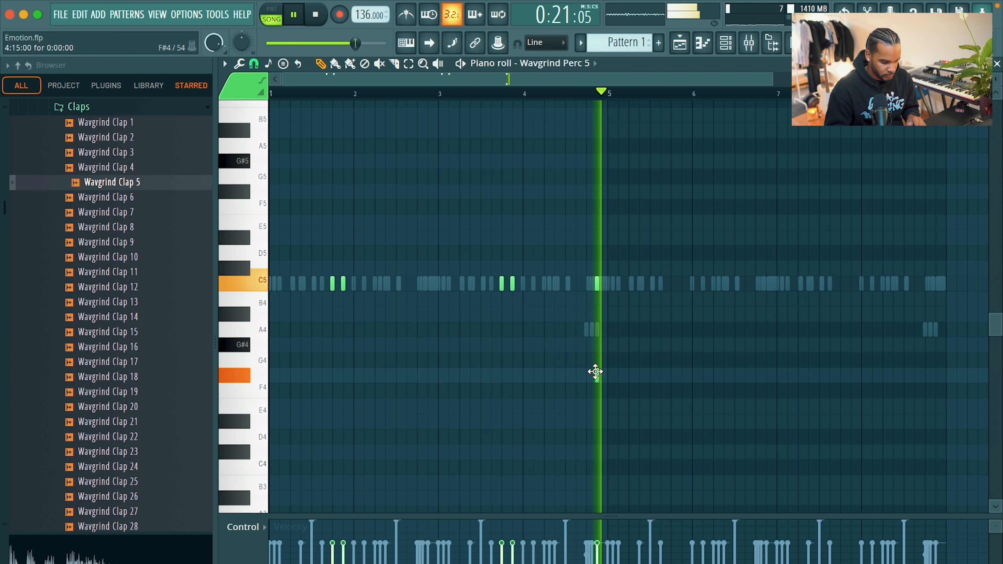
{"action": "right_click", "coordinate": [597, 374]}
Duplicate the first four bars of Wavgrind Perc 5 into bars 5 to 8
{"action": "left_click_drag", "start_coordinate": [610, 95], "coordinate": [147, 110], "text": "ctrl"}
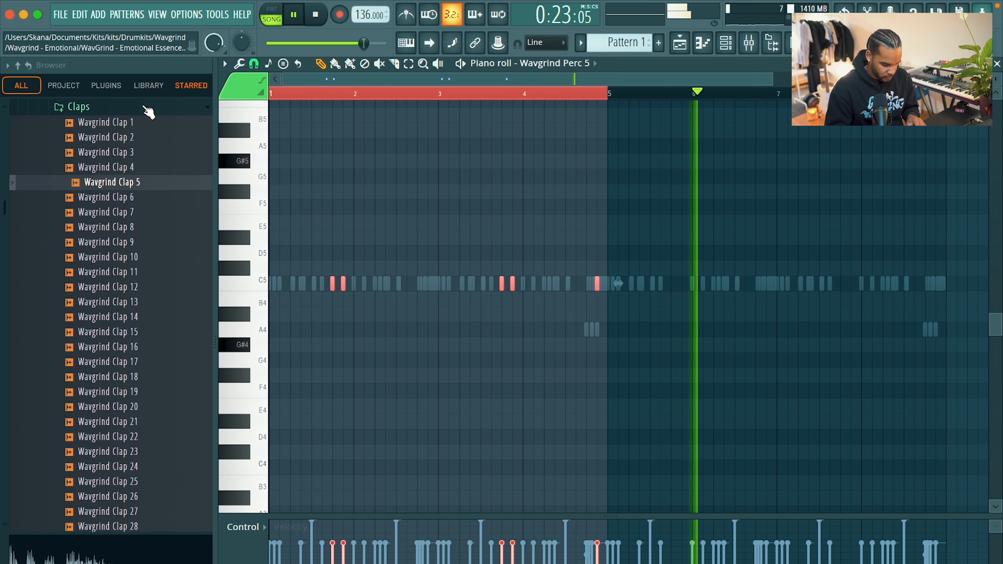
{"action": "key", "text": "ctrl+b"}
{"action": "key", "text": "ctrl+d"}
Open the Wavgrind Open Hi Hat 11 piano roll and shorten its G4 slide note in bar 2 to one step
{"action": "left_click", "coordinate": [725, 44]}
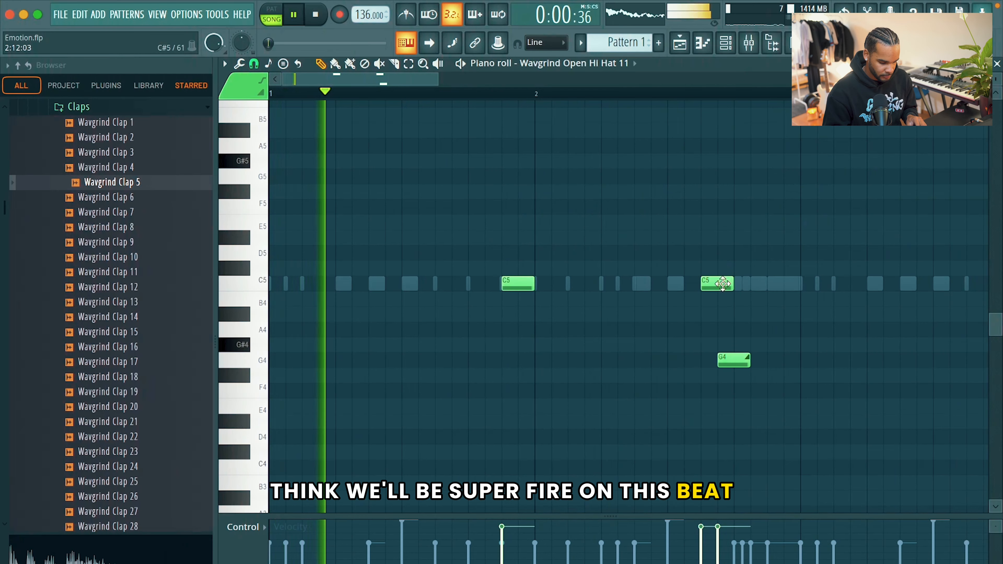
{"action": "left_click", "coordinate": [736, 356], "text": "super"}
{"action": "left_click_drag", "start_coordinate": [748, 359], "coordinate": [735, 355]}
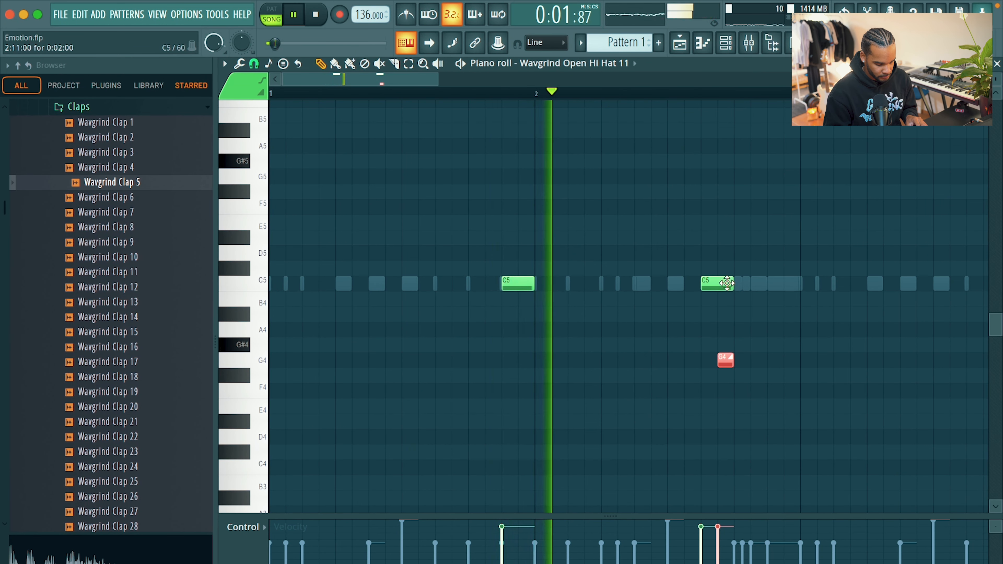
{"action": "right_click", "coordinate": [728, 269]}
{"action": "key", "text": "space"}
{"action": "left_click", "coordinate": [720, 438]}
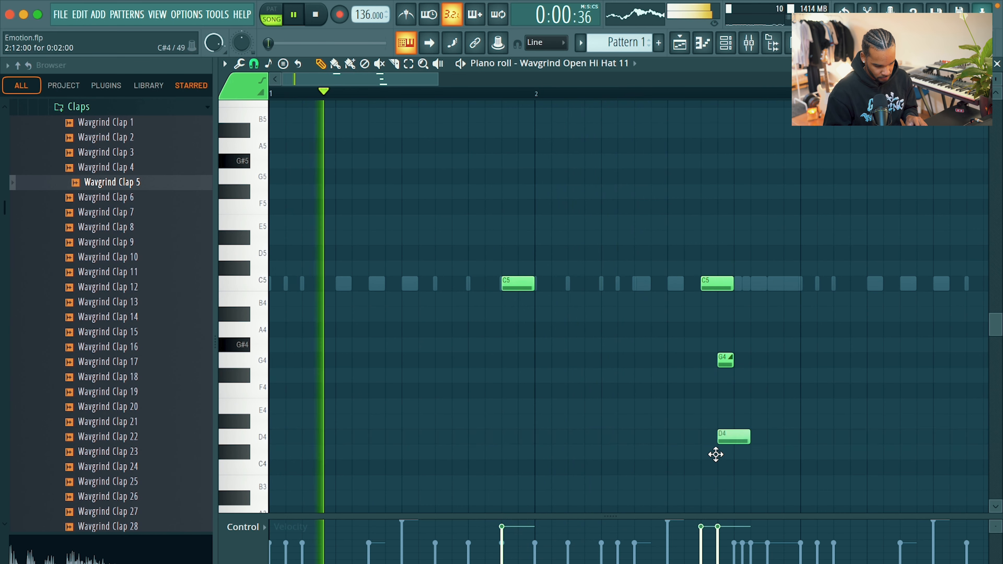
{"action": "right_click", "coordinate": [719, 440]}
Copy the bar 2 open hi-hat pair of C5 and G4 slide note one beat earlier, pitched down to F4 and C4
{"action": "left_click_drag", "start_coordinate": [740, 398], "coordinate": [720, 281]}
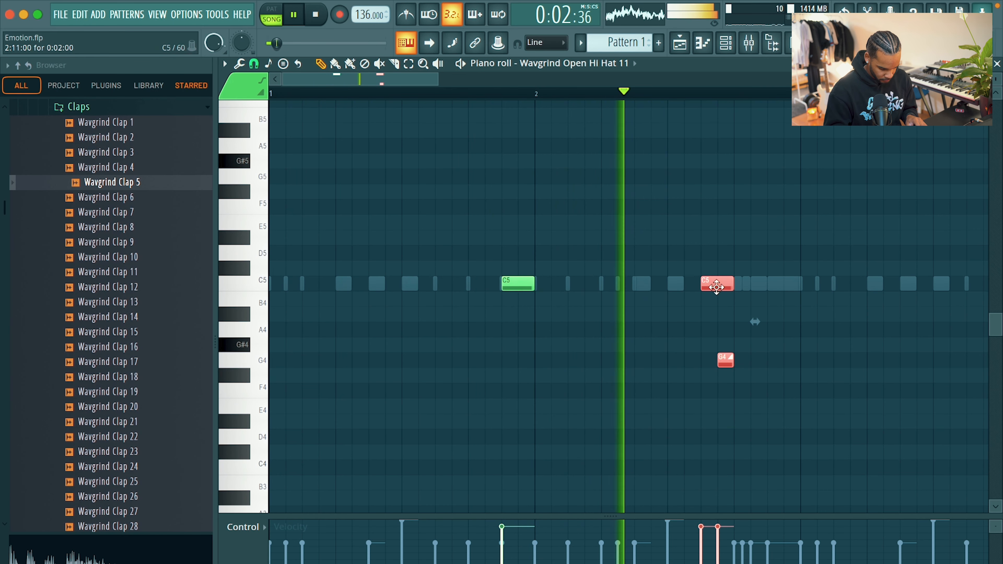
{"action": "key", "text": "super+b"}
{"action": "key", "text": "space"}
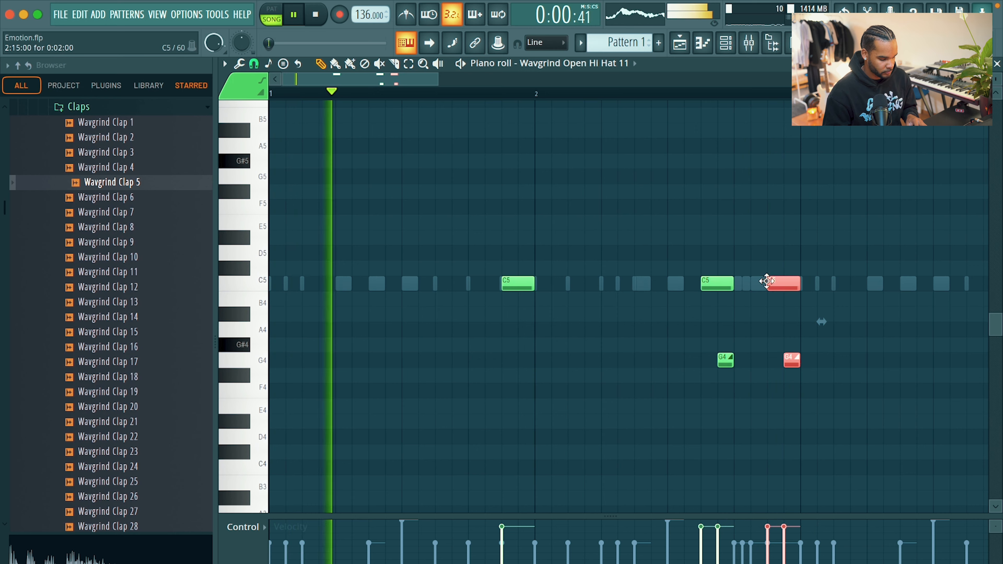
{"action": "left_click_drag", "start_coordinate": [775, 280], "coordinate": [660, 396], "text": "shift"}
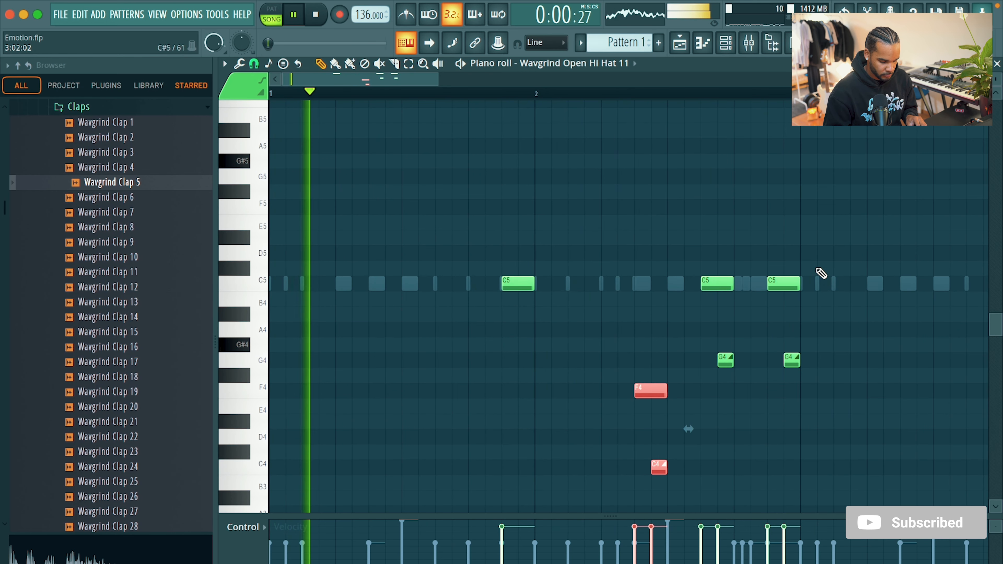
{"action": "left_click_drag", "start_coordinate": [794, 246], "coordinate": [793, 451], "text": "super"}
{"action": "key", "text": "Delete"}
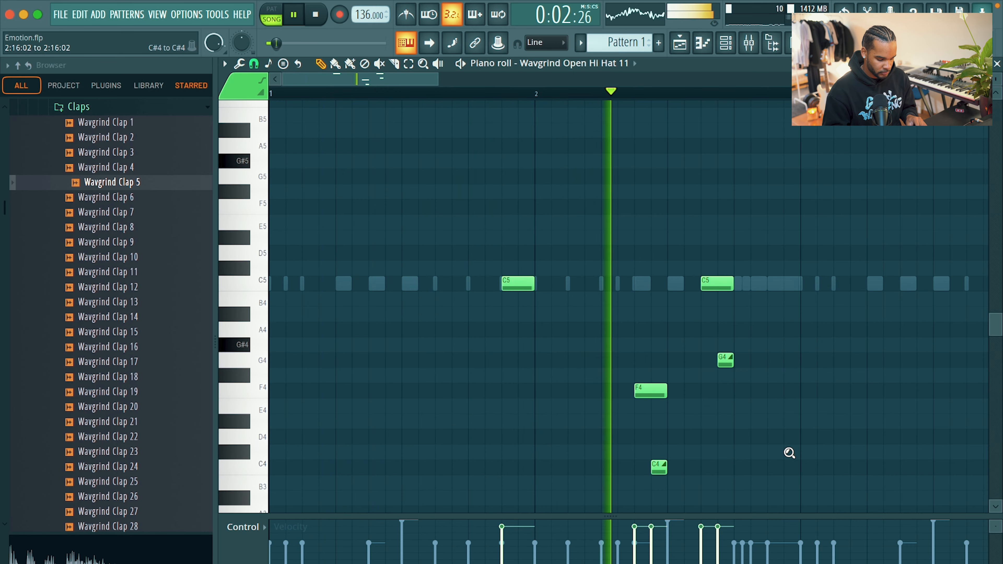
Select the four Wavgrind Open Hi Hat 11 notes in bar 2, lower their velocity and listen to the result
{"action": "right_click", "coordinate": [789, 452], "text": "super"}
{"action": "left_click_drag", "start_coordinate": [420, 183], "coordinate": [373, 481], "text": "super"}
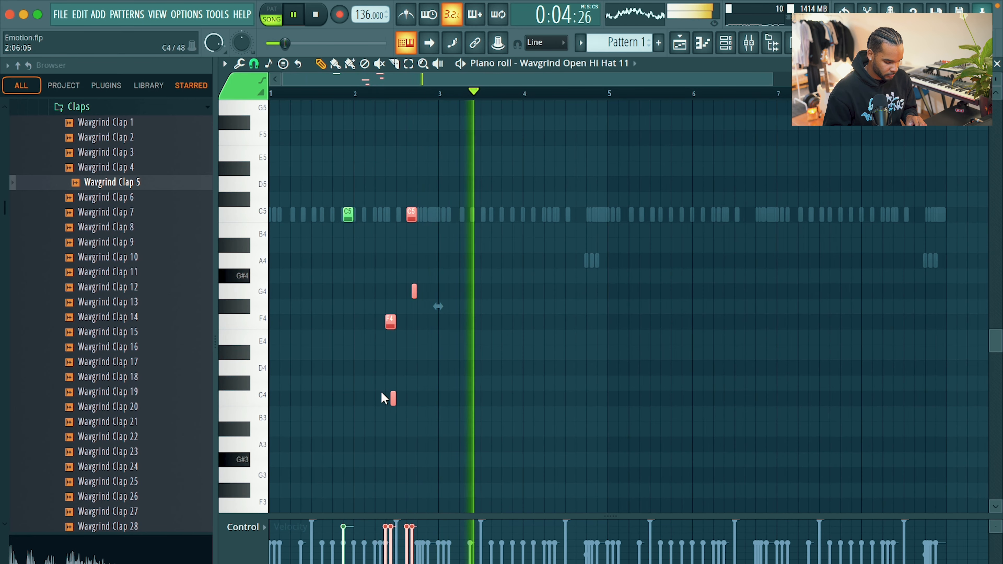
{"action": "scroll", "coordinate": [381, 392], "scroll_direction": "down", "scroll_amount": 5}
{"action": "key", "text": "space"}
{"action": "key", "text": "space"}
{"action": "right_click", "coordinate": [381, 391], "text": "super"}
{"action": "left_click", "coordinate": [461, 317], "text": "super"}
{"action": "right_click", "coordinate": [461, 317], "text": "super"}
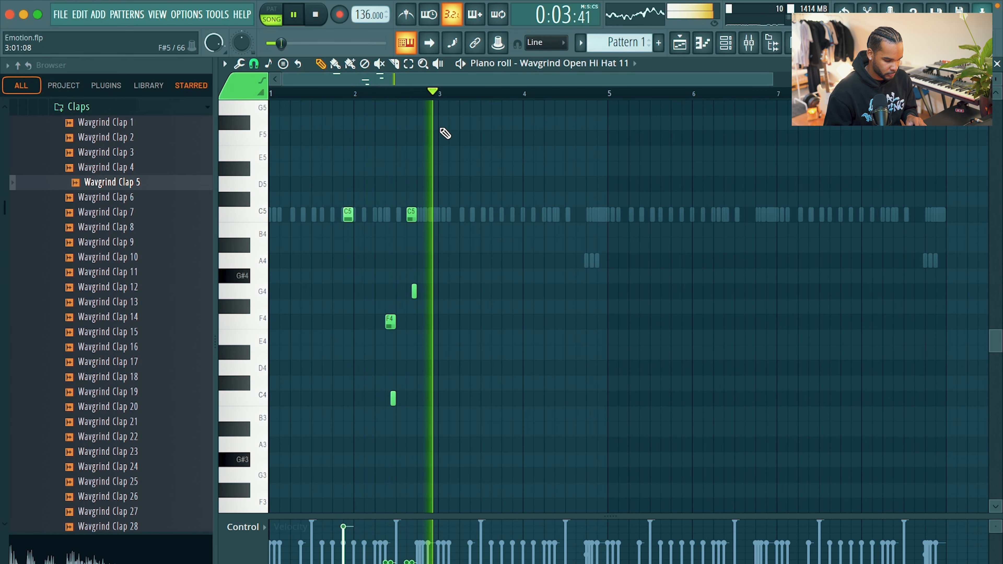
{"action": "key", "text": "space"}
{"action": "key", "text": "space"}
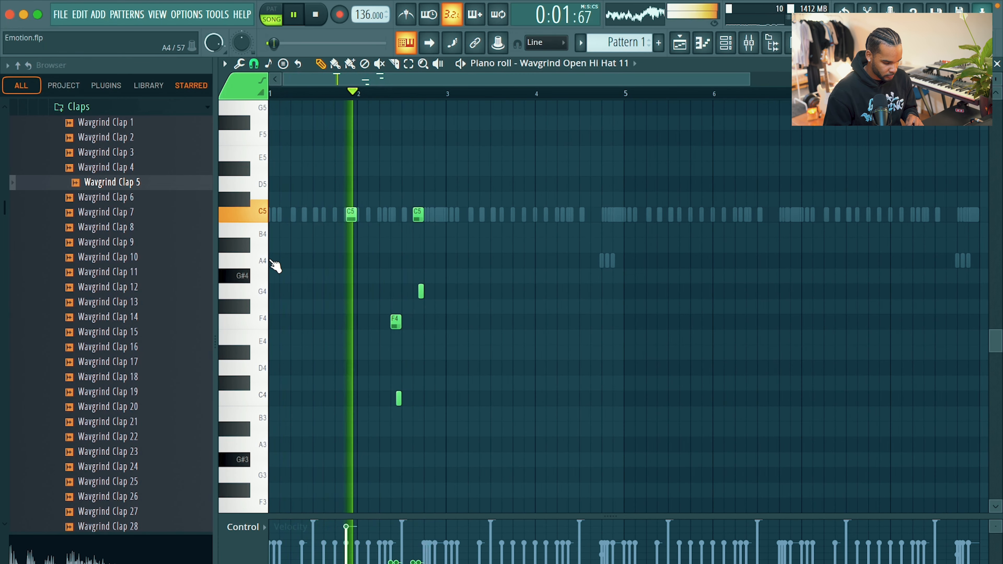
Add a C5 note and a short F4 slide note on step 13 of bar 1 for Wavgrind Open Hi Hat 11
{"action": "key", "text": "space"}
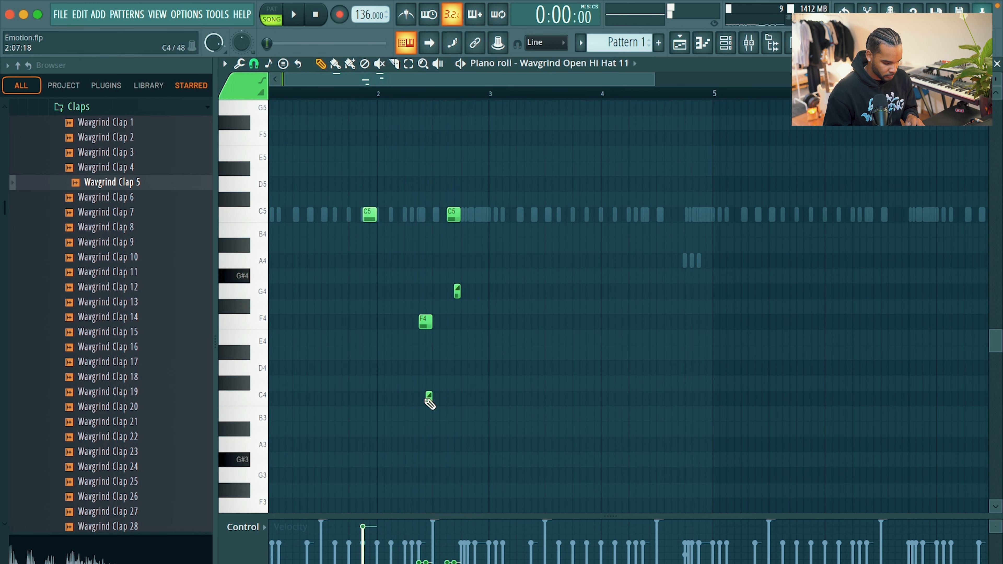
{"action": "key", "text": "space"}
{"action": "scroll", "coordinate": [253, 331], "scroll_direction": "up", "scroll_amount": 4}
{"action": "key", "text": "space"}
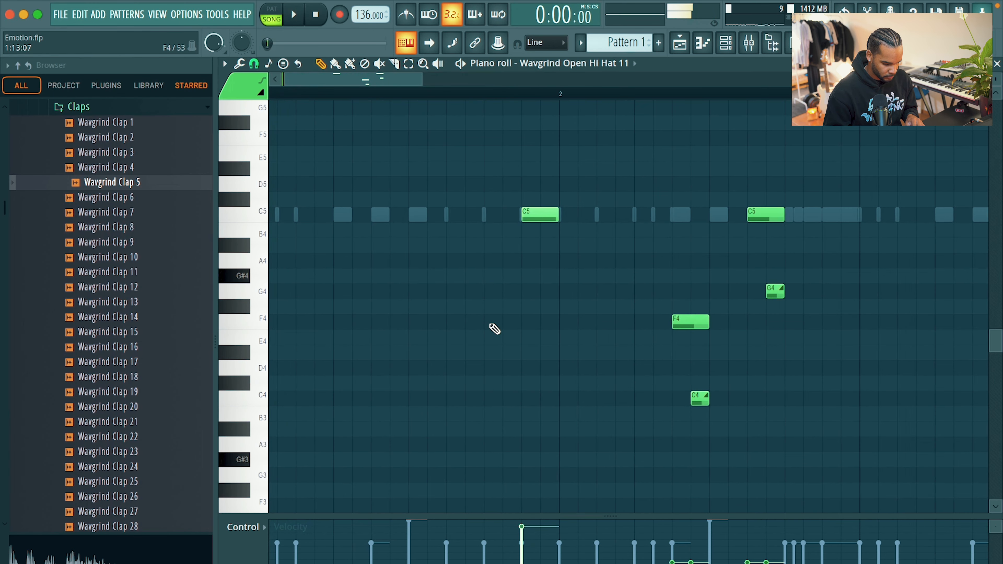
{"action": "left_click", "coordinate": [490, 324]}
{"action": "key", "text": "space"}
{"action": "left_click", "coordinate": [488, 215]}
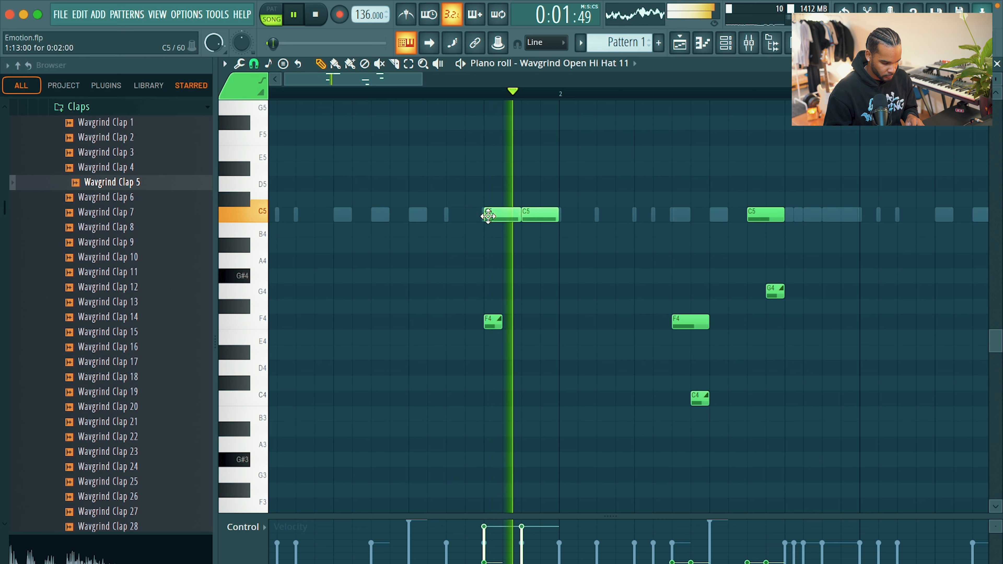
Duplicate the first two bars of Wavgrind Open Hi Hat 11 into bars 3 and 4
{"action": "scroll", "coordinate": [689, 217], "scroll_direction": "down", "scroll_amount": 2}
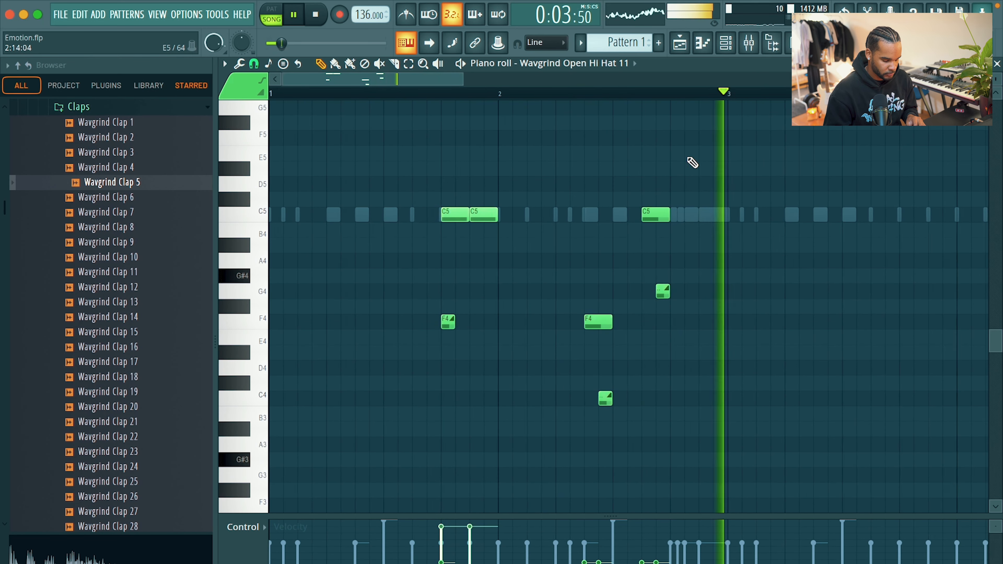
{"action": "left_click_drag", "start_coordinate": [729, 94], "coordinate": [240, 167]}
{"action": "key", "text": "ctrl+b"}
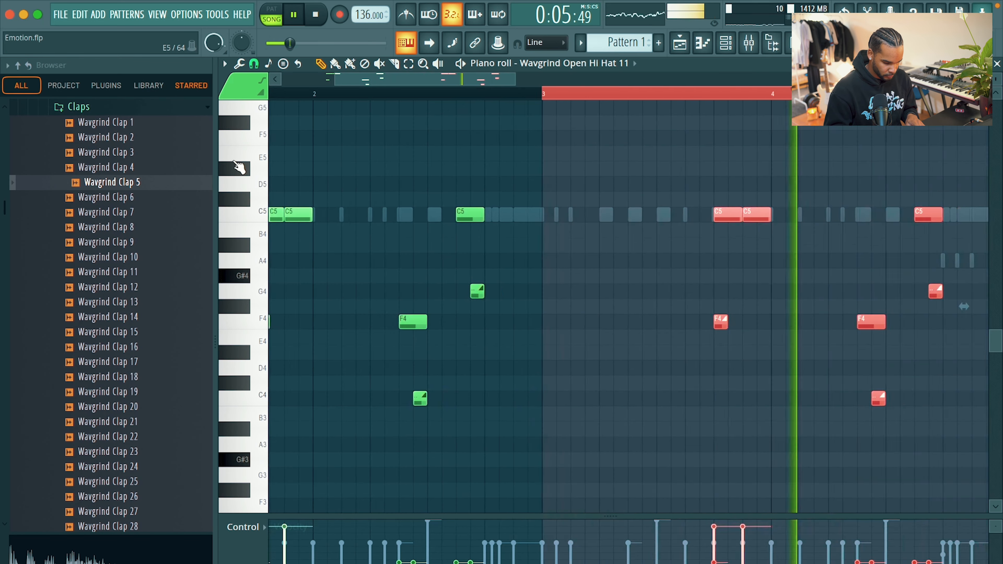
{"action": "right_click", "coordinate": [641, 260], "text": "ctrl"}
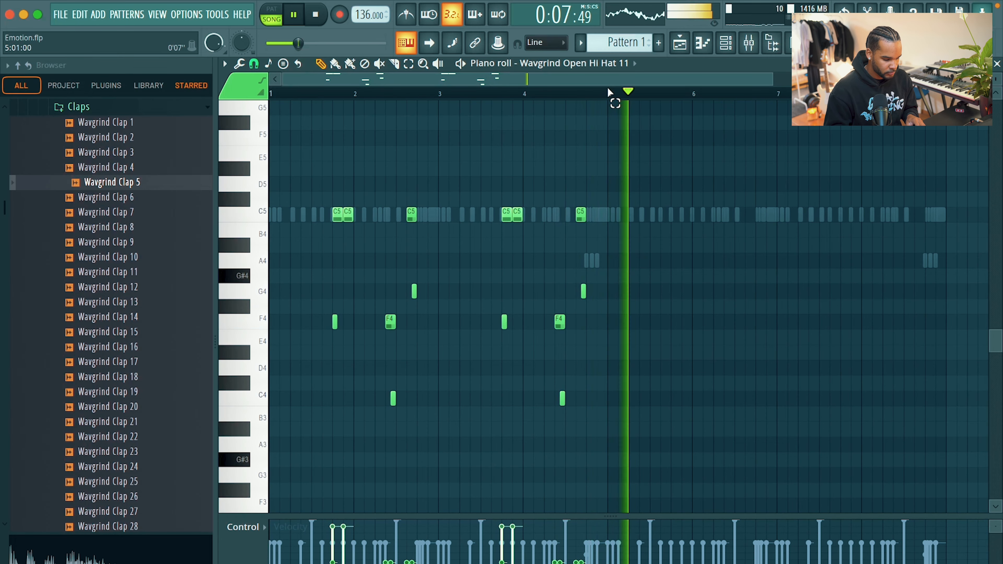
Duplicate the first four bars of Wavgrind Open Hi Hat 11 into bars 5 to 8 and bring up the channel rack
{"action": "left_click_drag", "start_coordinate": [607, 91], "coordinate": [223, 177]}
{"action": "key", "text": "ctrl+b"}
{"action": "key", "text": "ctrl+d"}
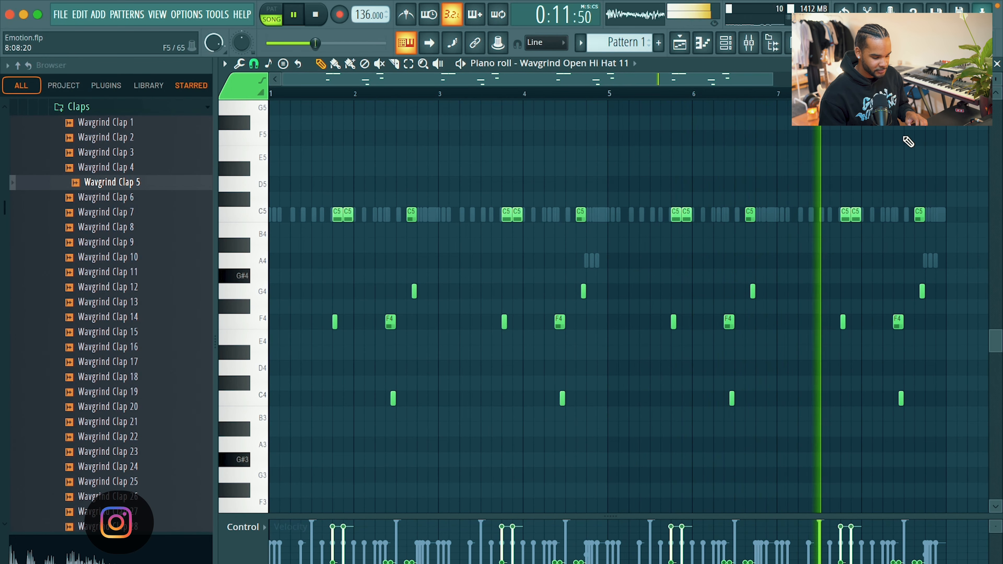
{"action": "key", "text": "F6"}
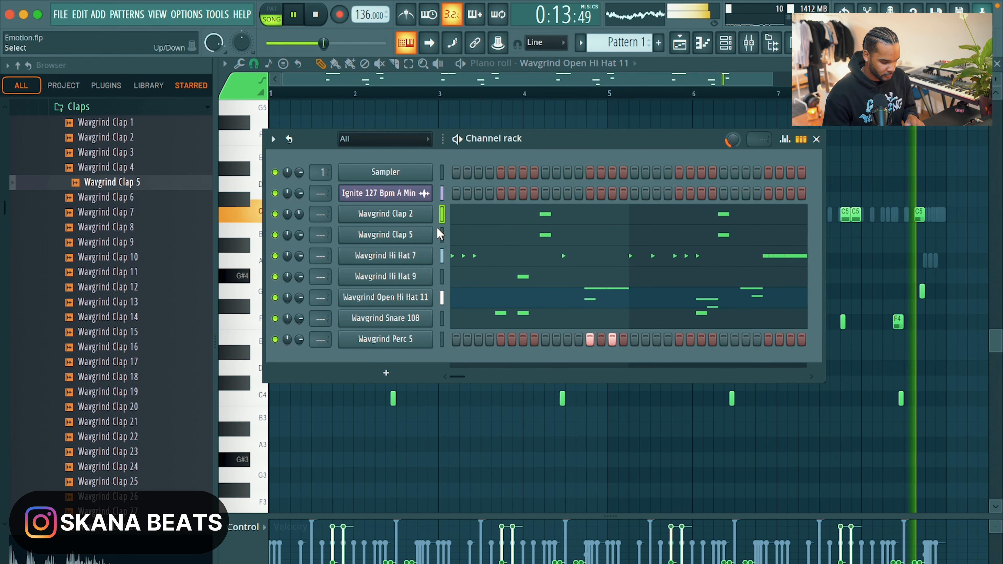
Route the channels from Wavgrind Clap 2 to Wavgrind Perc 5 to mixer tracks 2 to 8 and lower the Perc 5 track's level
{"action": "key", "text": "super+l"}
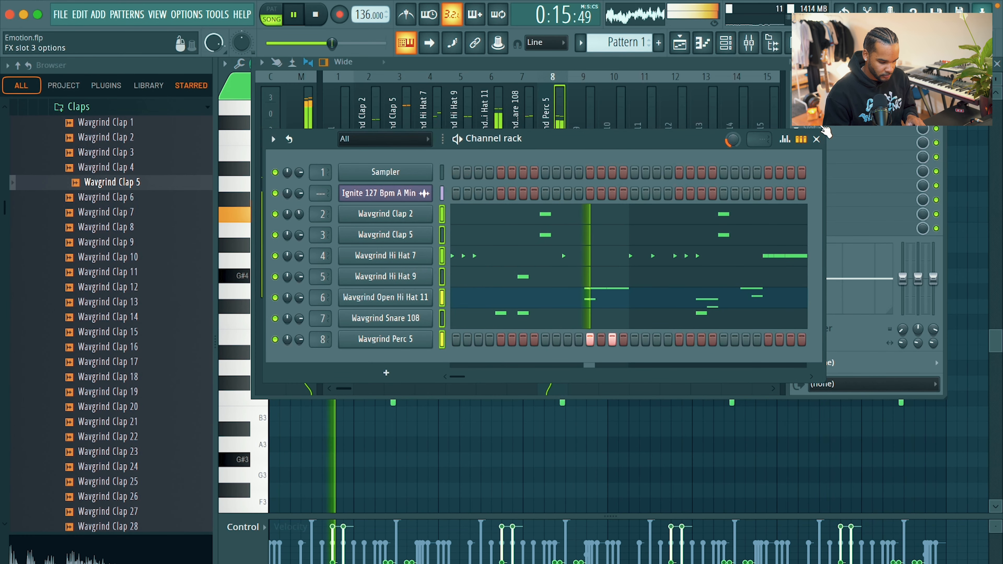
{"action": "left_click", "coordinate": [816, 139]}
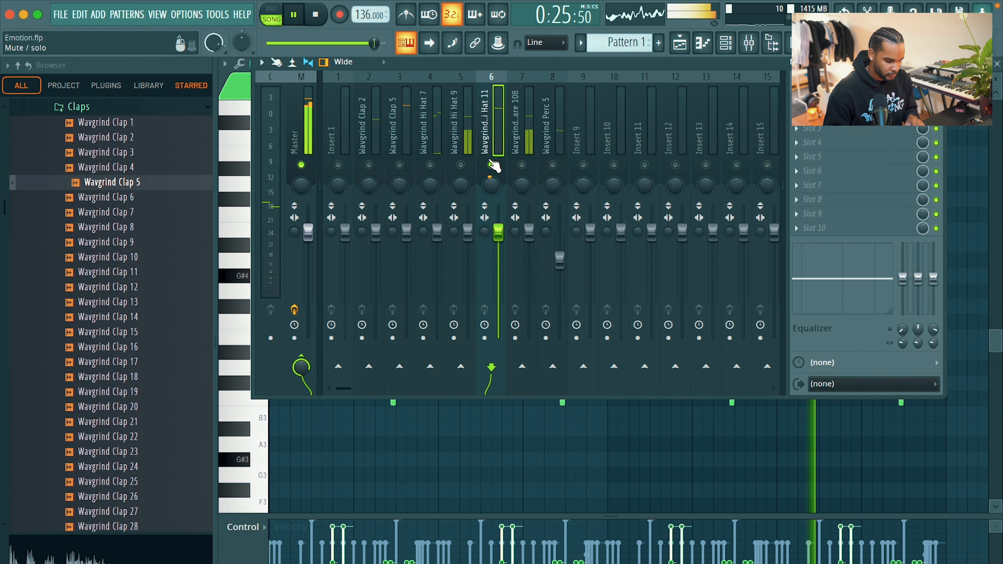
Reverse the Wavgrind Open Hi Hat 11 sample and add an echo delay with about 56% feedback
{"action": "left_click", "coordinate": [726, 46]}
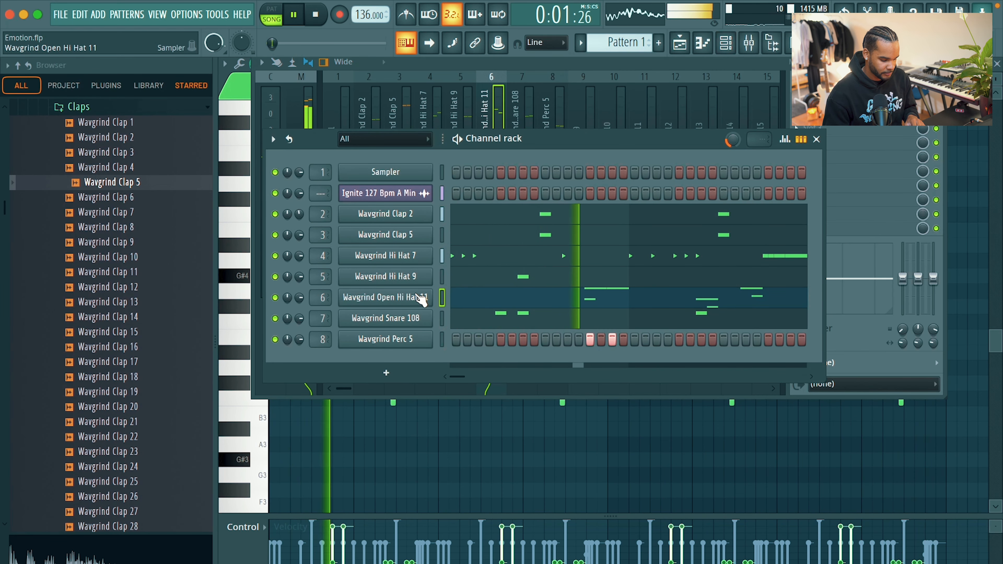
{"action": "left_click", "coordinate": [421, 298]}
{"action": "left_click", "coordinate": [557, 383]}
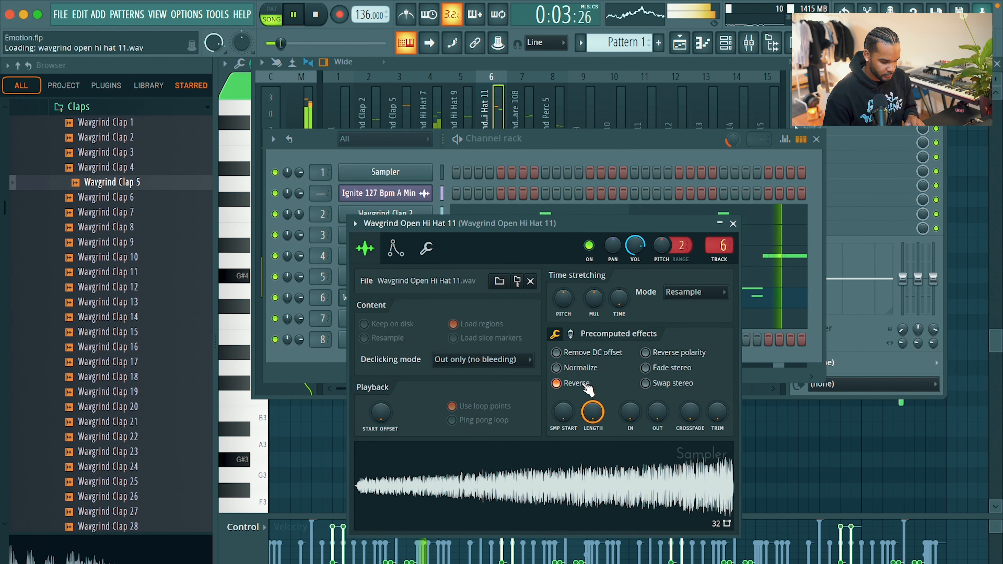
{"action": "left_click", "coordinate": [426, 248]}
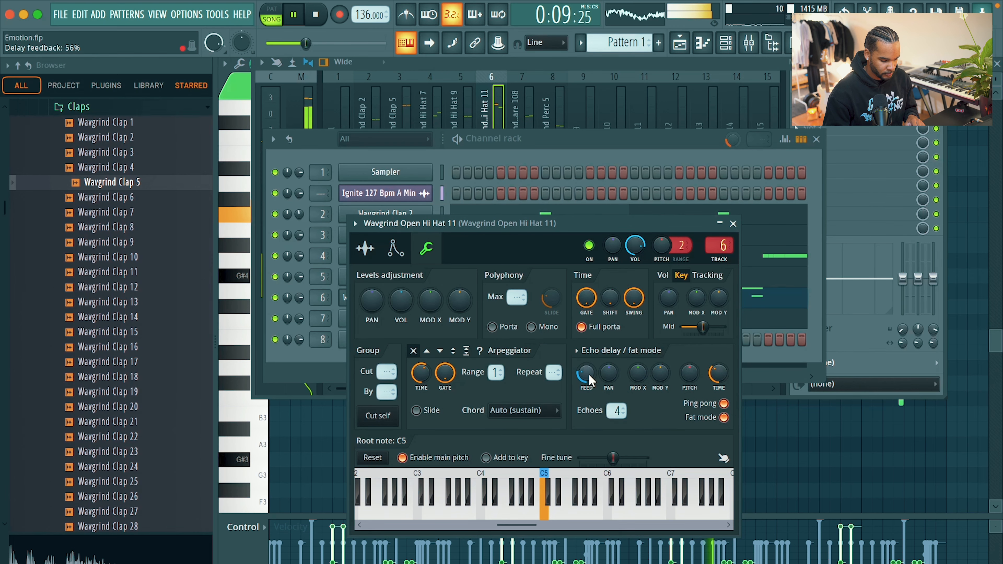
{"action": "left_click", "coordinate": [733, 224]}
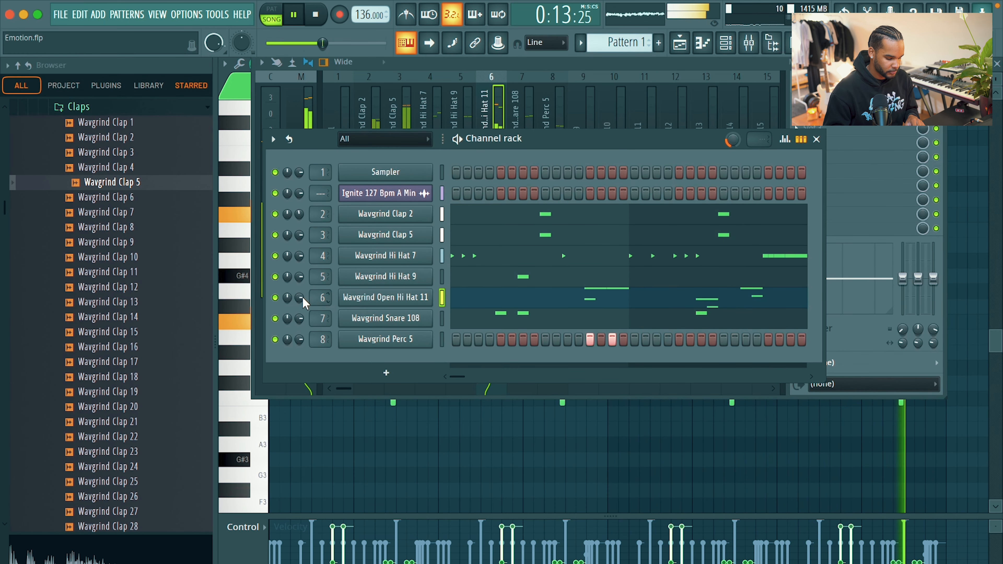
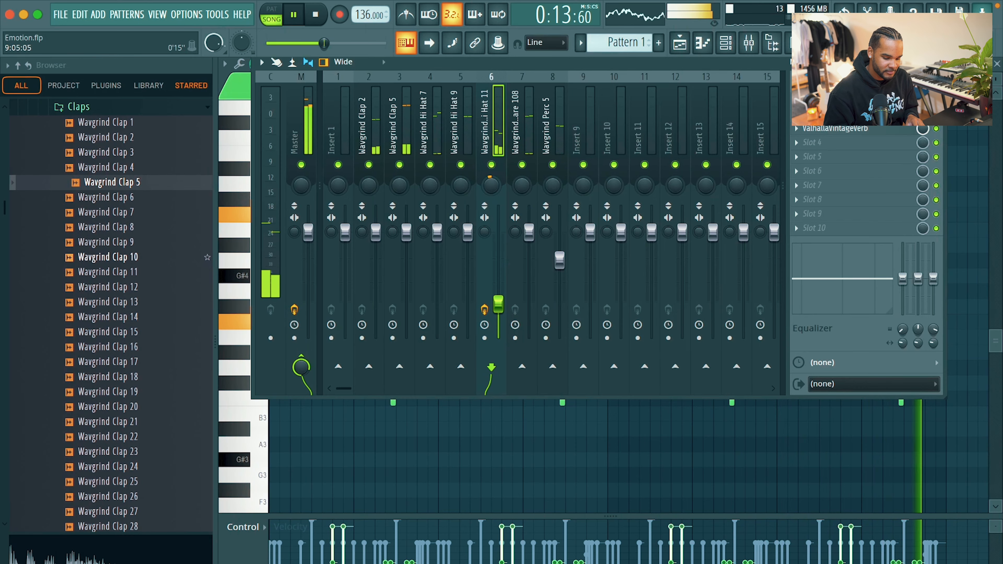
Browse the Wavgrind 808 samples and load Wavgrind 808 55 and Wavgrind 808 17 as bass channels
{"action": "left_click", "coordinate": [940, 62]}
{"action": "left_click", "coordinate": [725, 43]}
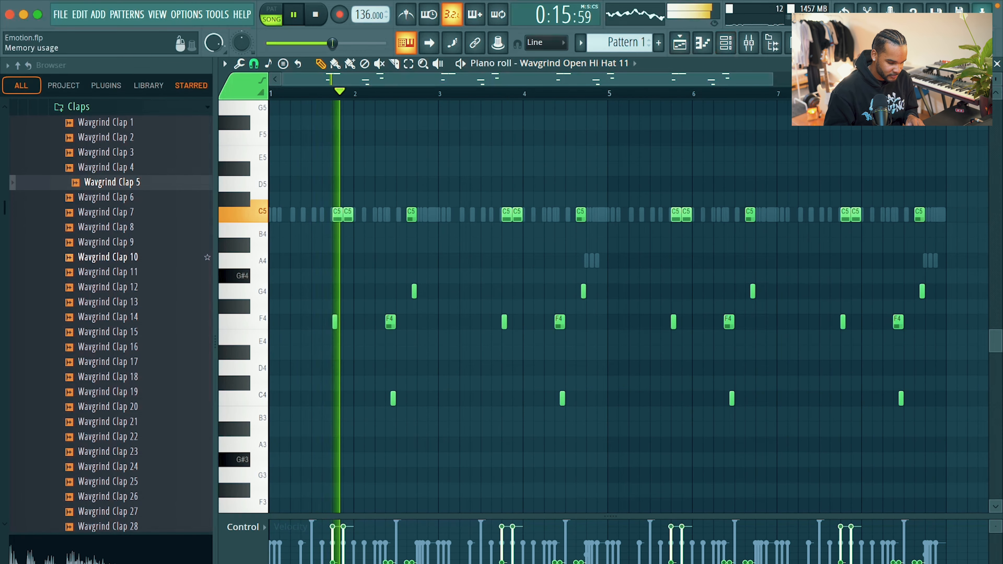
{"action": "key", "text": "F6"}
{"action": "scroll", "coordinate": [85, 233], "scroll_direction": "up", "scroll_amount": 4}
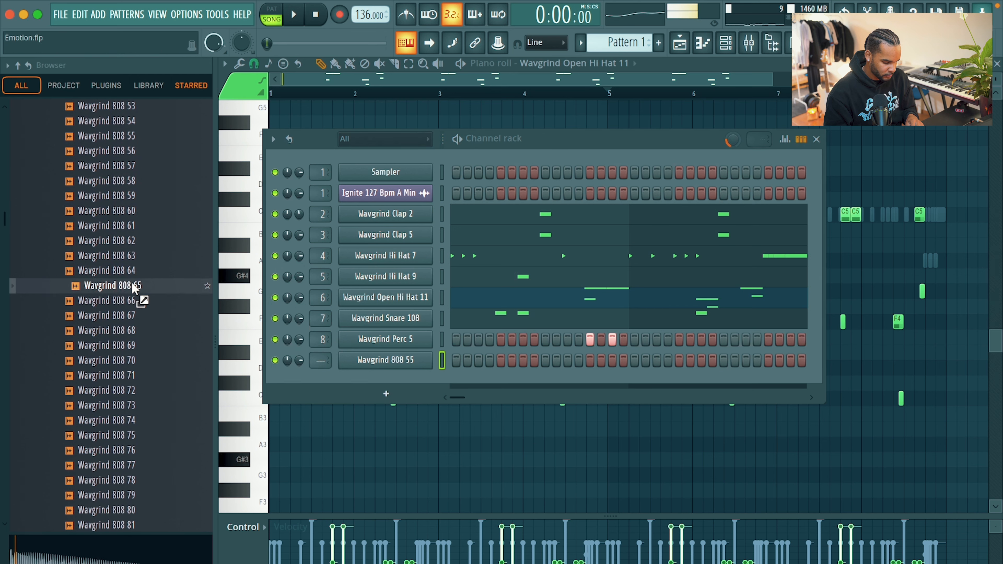
{"action": "scroll", "coordinate": [134, 385], "scroll_direction": "down", "scroll_amount": 10}
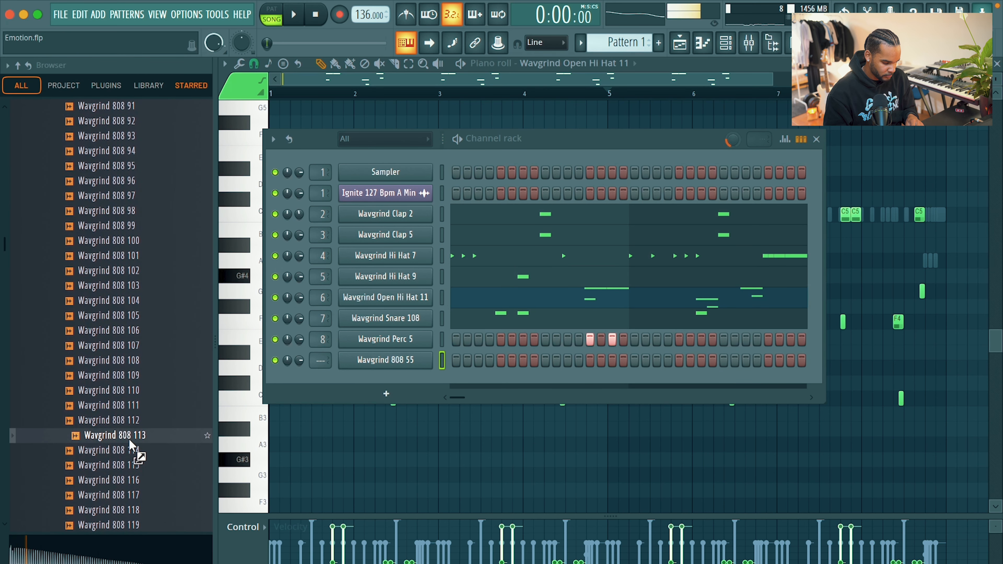
{"action": "scroll", "coordinate": [132, 446], "scroll_direction": "down", "scroll_amount": 15}
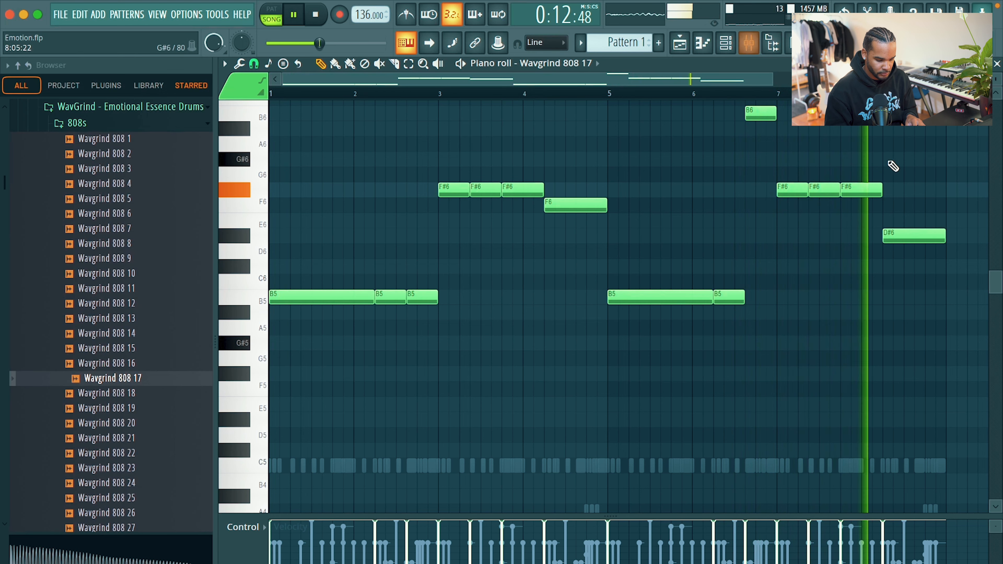
Move the closing bar 8 note and the F6 note in bar 4 of Wavgrind 808 17 to E6, checking by ear
{"action": "key", "text": "space"}
{"action": "left_click_drag", "start_coordinate": [929, 236], "coordinate": [934, 221]}
{"action": "key", "text": "space"}
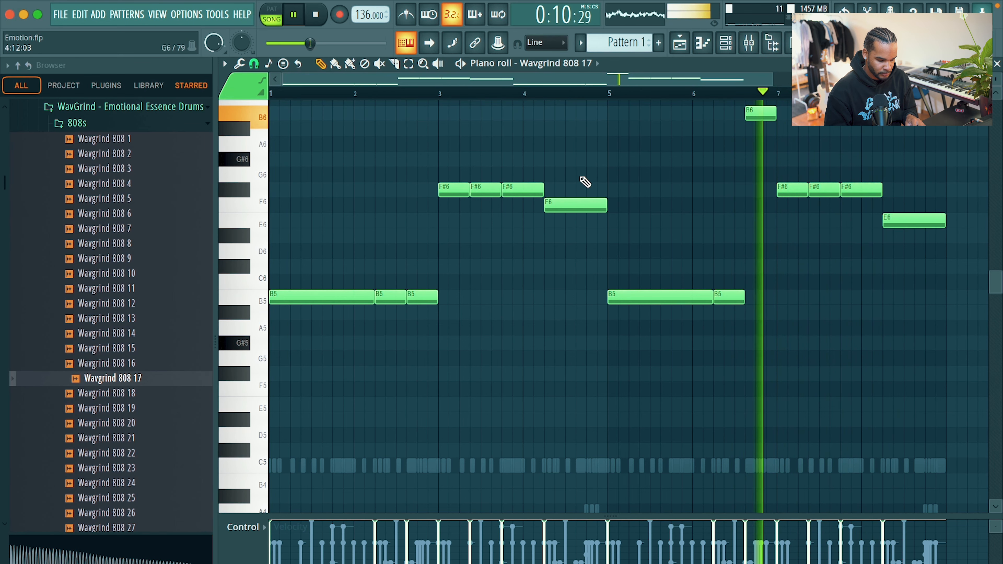
{"action": "left_click", "coordinate": [518, 95]}
{"action": "key", "text": "space"}
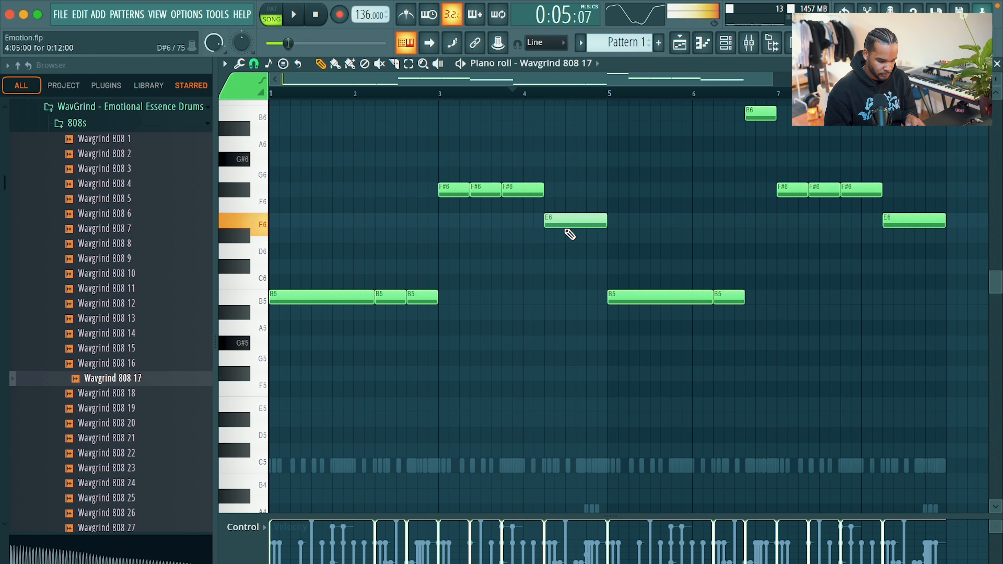
{"action": "key", "text": "space"}
Lower the closing bar 8 note of Wavgrind 808 17 to D6, shorten it and add a shorter D6 note at step 11
{"action": "left_click_drag", "start_coordinate": [911, 227], "coordinate": [916, 256]}
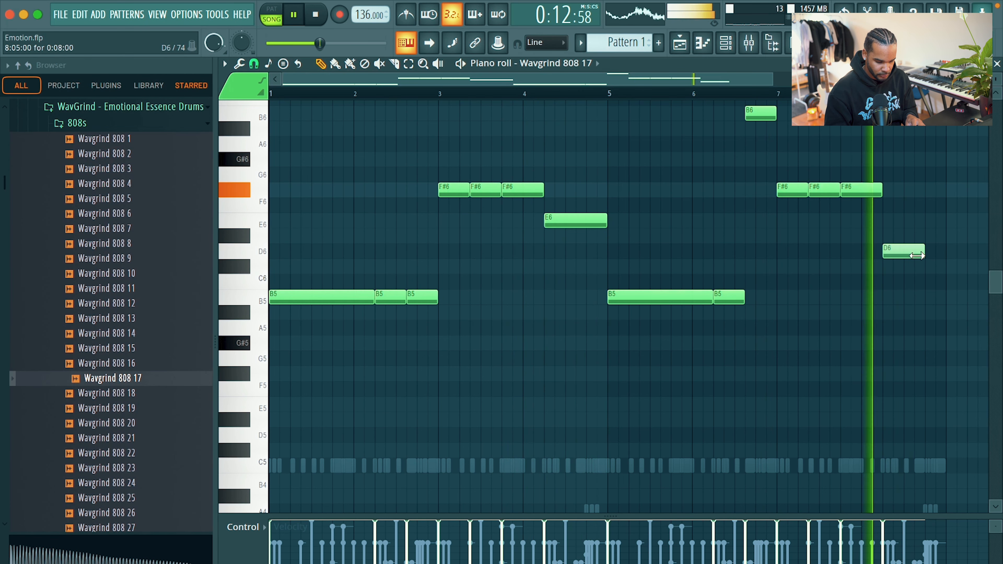
{"action": "left_click", "coordinate": [918, 251]}
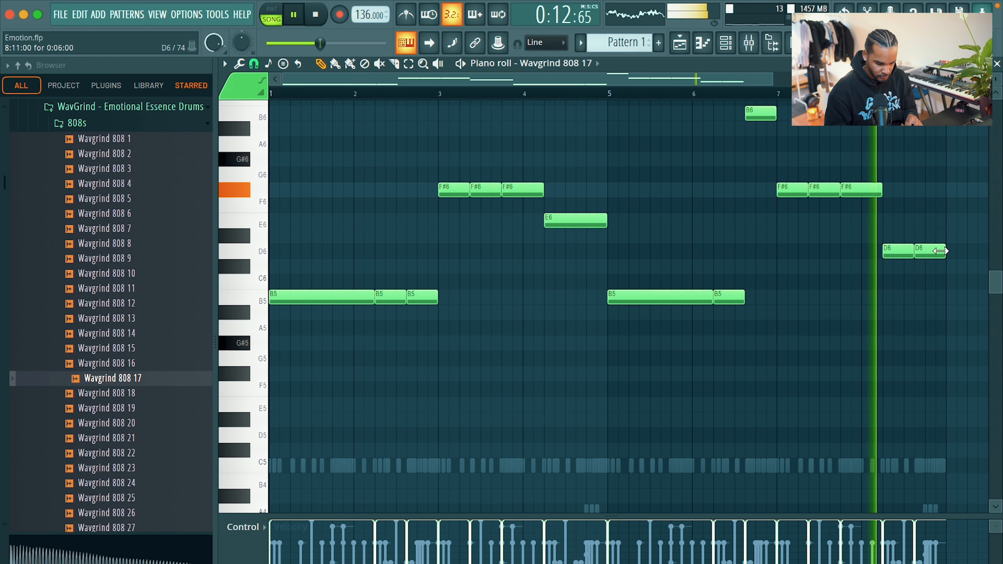
{"action": "scroll", "coordinate": [944, 251], "scroll_direction": "up", "scroll_amount": 3}
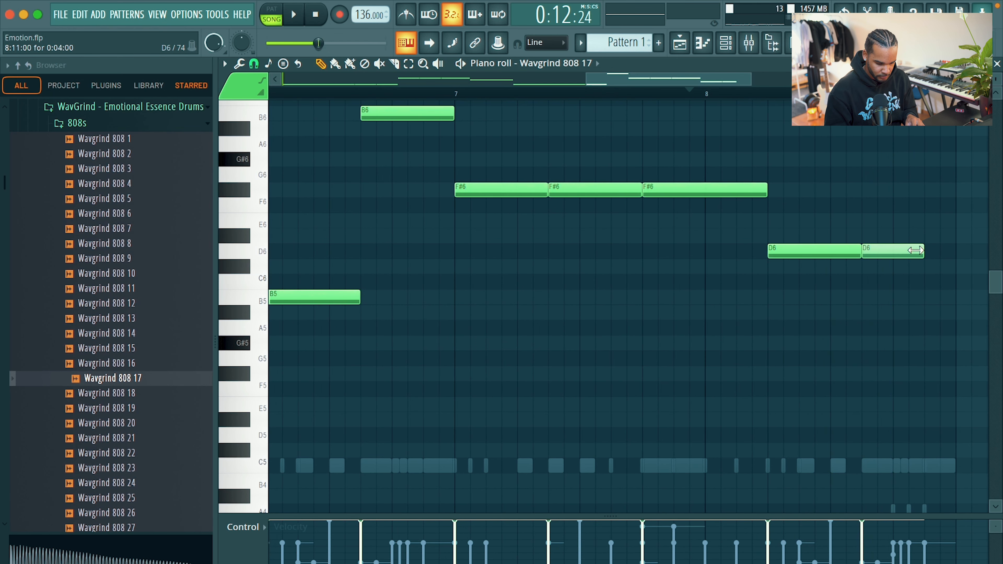
Add a two-step E6 note at step 15 of bar 8 for Wavgrind 808 17 and play it back
{"action": "key", "text": "space"}
{"action": "left_click", "coordinate": [926, 277]}
{"action": "left_click", "coordinate": [940, 285], "text": "super"}
{"action": "left_click_drag", "start_coordinate": [984, 281], "coordinate": [943, 219]}
{"action": "key", "text": "space"}
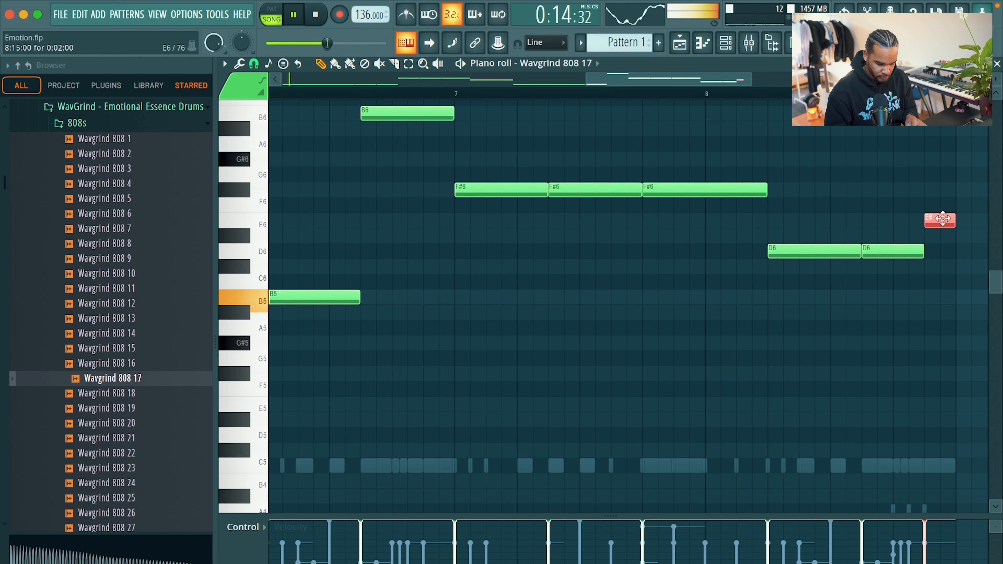
Transpose all Wavgrind 808 17 notes down one octave
{"action": "right_click", "coordinate": [907, 186], "text": "super"}
{"action": "key", "text": "super+Down"}
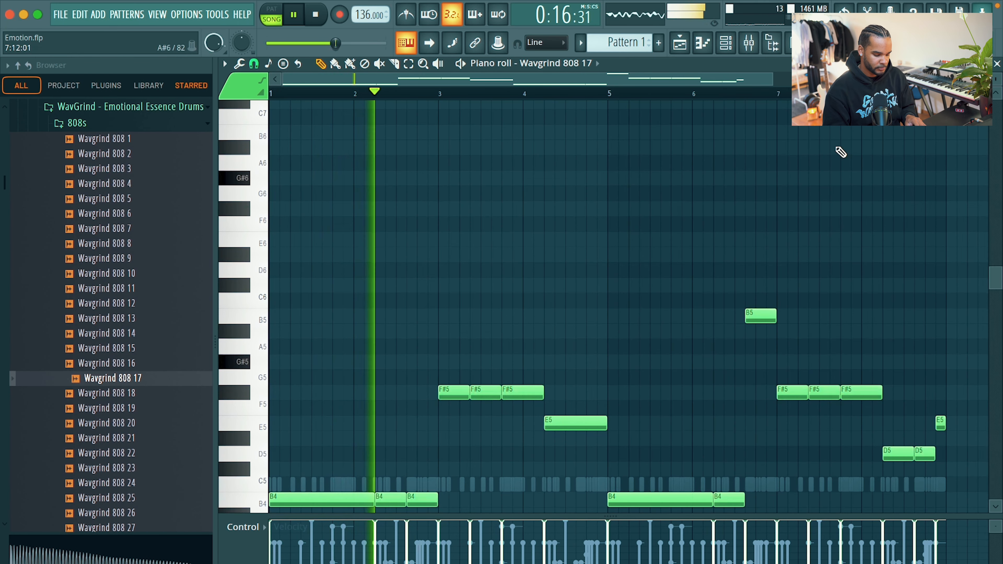
{"action": "right_click", "coordinate": [817, 151], "text": "super"}
Open the channel settings of the Ignite 127 Bpm A Min audio clip from the playlist
{"action": "key", "text": "F6"}
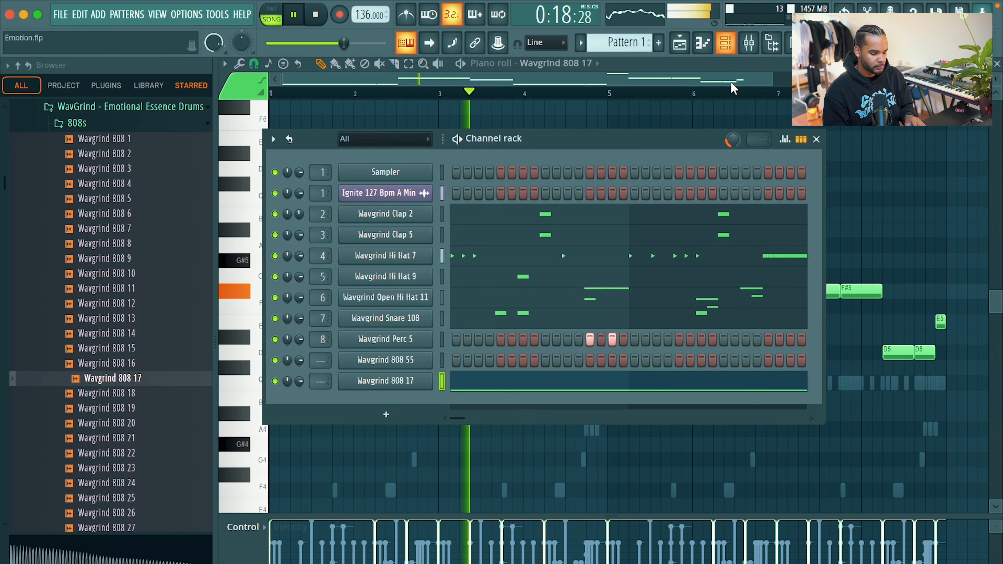
{"action": "left_click", "coordinate": [683, 44]}
{"action": "double_click", "coordinate": [676, 140]}
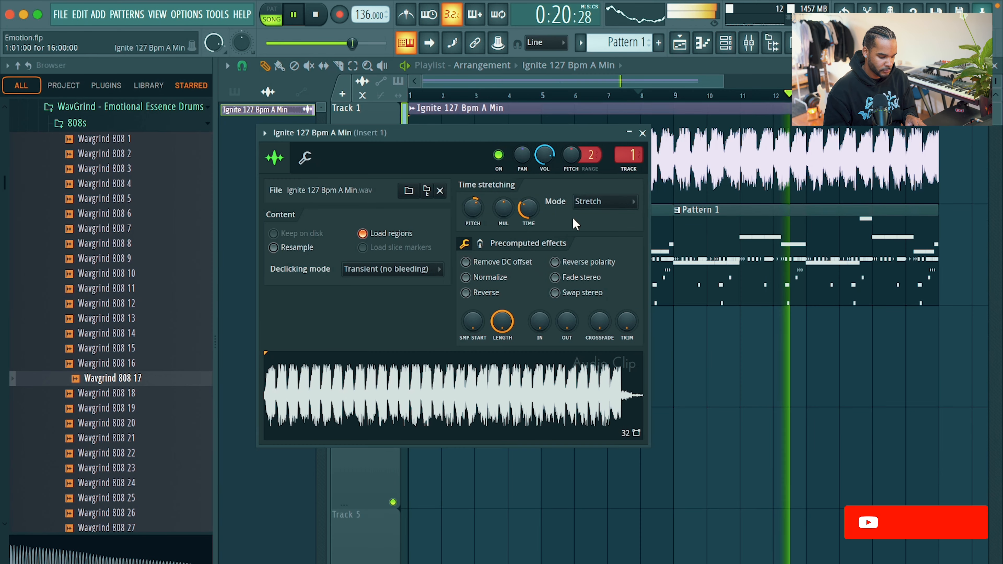
Show the Wavgrind 808 17 notes of Pattern 1 in the piano roll and raise them all by one semitone
{"action": "double_click", "coordinate": [752, 275]}
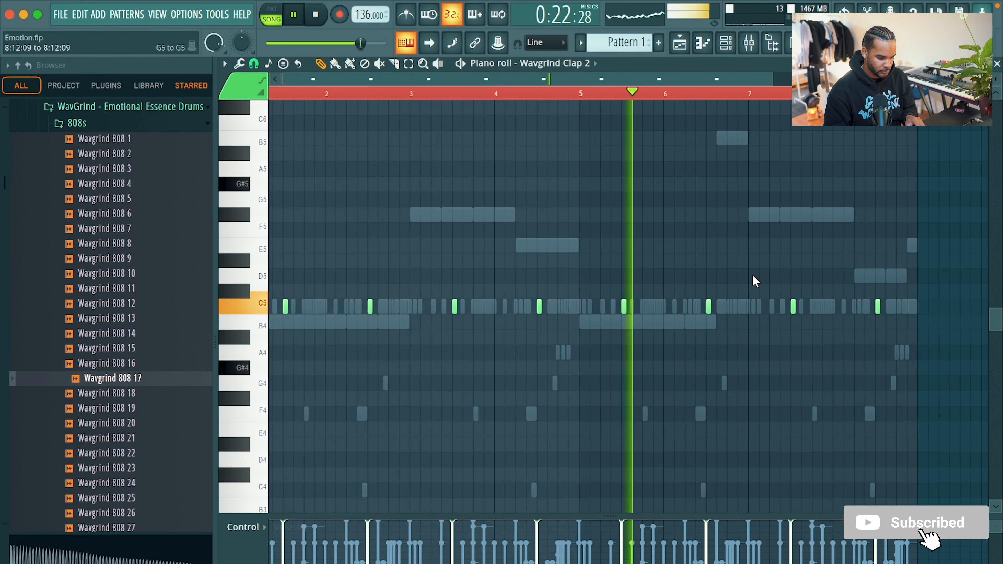
{"action": "left_click", "coordinate": [573, 64]}
{"action": "left_click", "coordinate": [592, 354]}
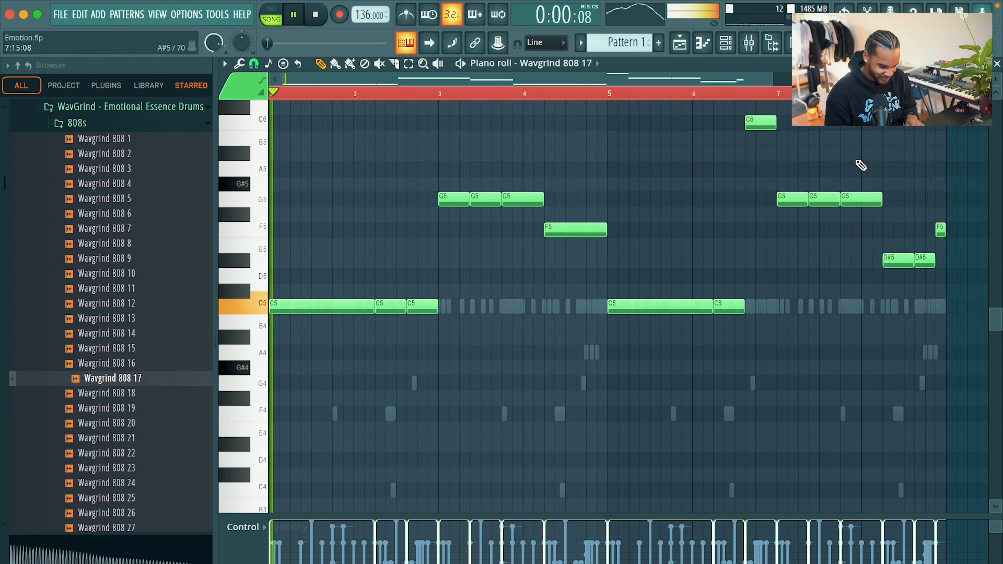
Bring up the channel rack and look through the drum kit's Claps and 808s folders
{"action": "key", "text": "F6"}
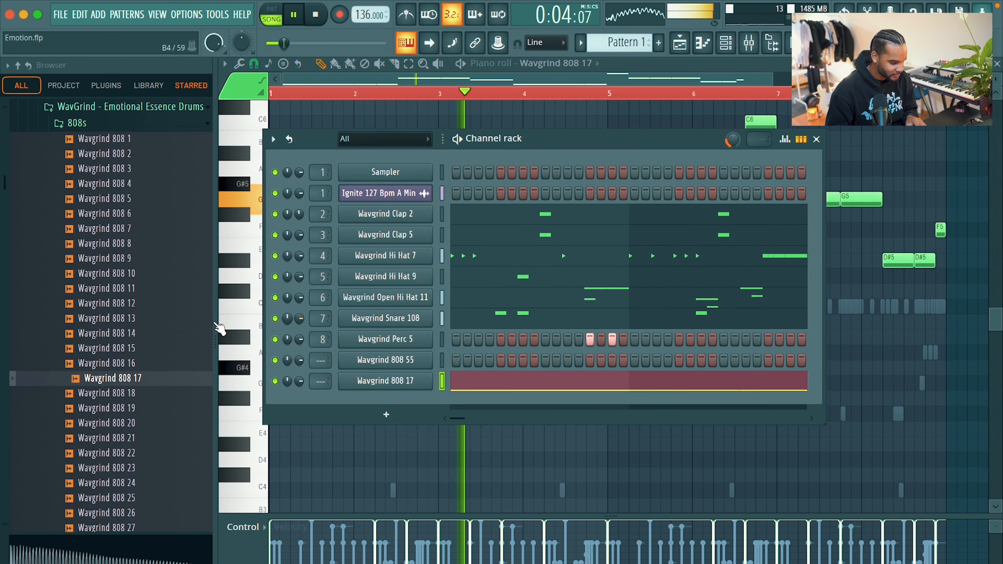
{"action": "left_click", "coordinate": [95, 138]}
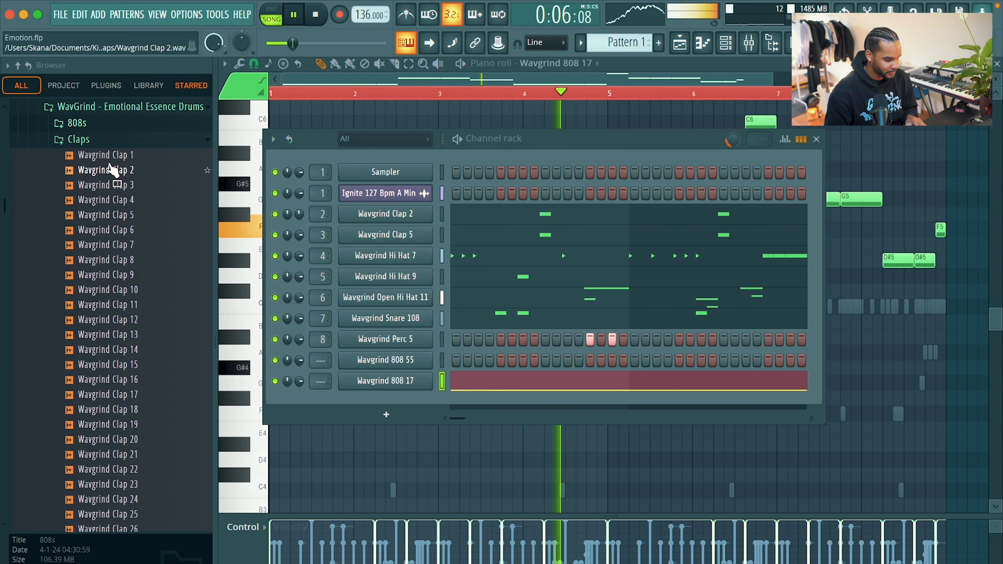
{"action": "left_click", "coordinate": [107, 158]}
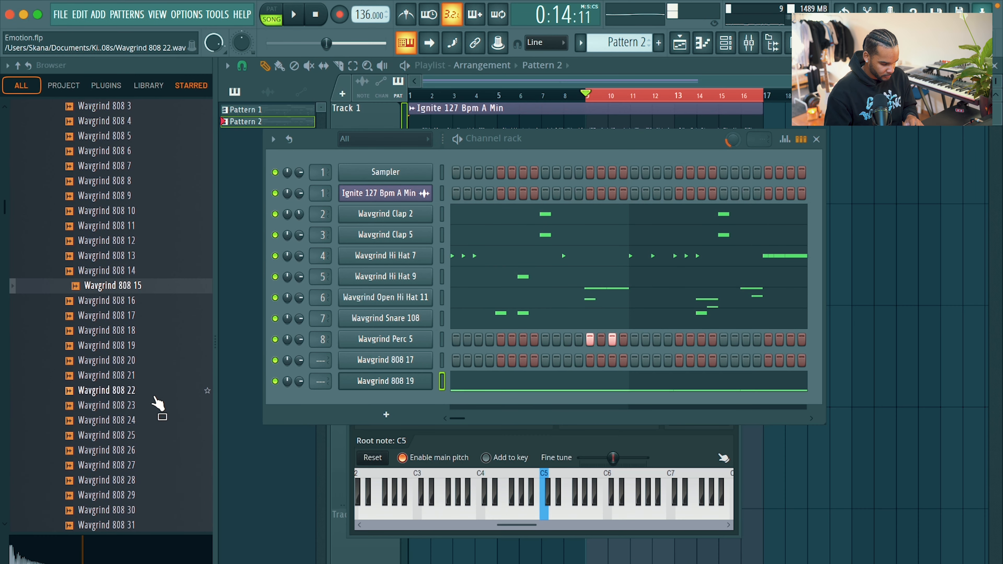
Audition the Wavgrind 808 samples from 808 23 to 808 29
{"action": "left_click", "coordinate": [155, 403]}
{"action": "left_click", "coordinate": [155, 434]}
{"action": "left_click", "coordinate": [155, 463]}
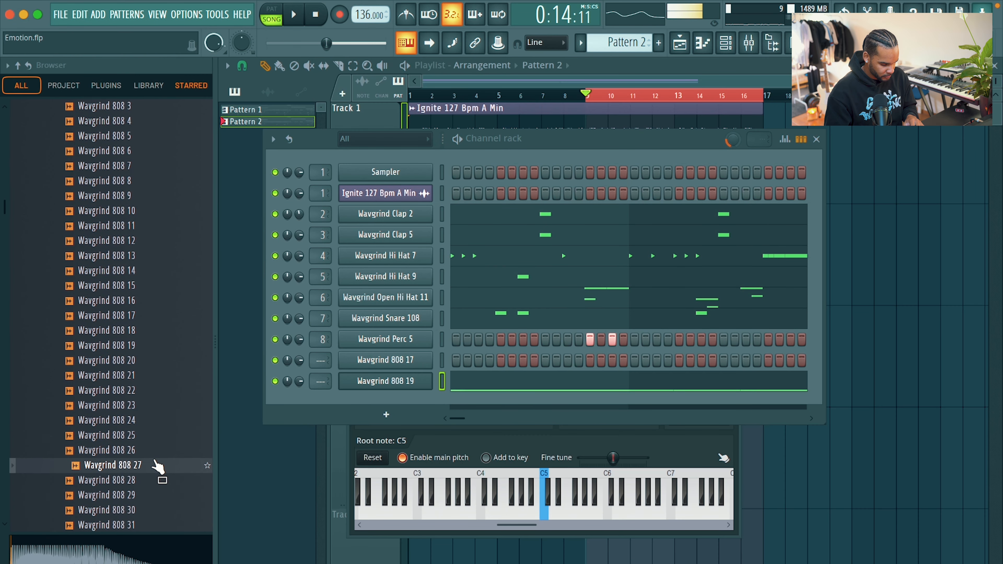
{"action": "scroll", "coordinate": [155, 439], "scroll_direction": "down", "scroll_amount": 4}
{"action": "left_click", "coordinate": [153, 332]}
{"action": "left_click", "coordinate": [146, 345]}
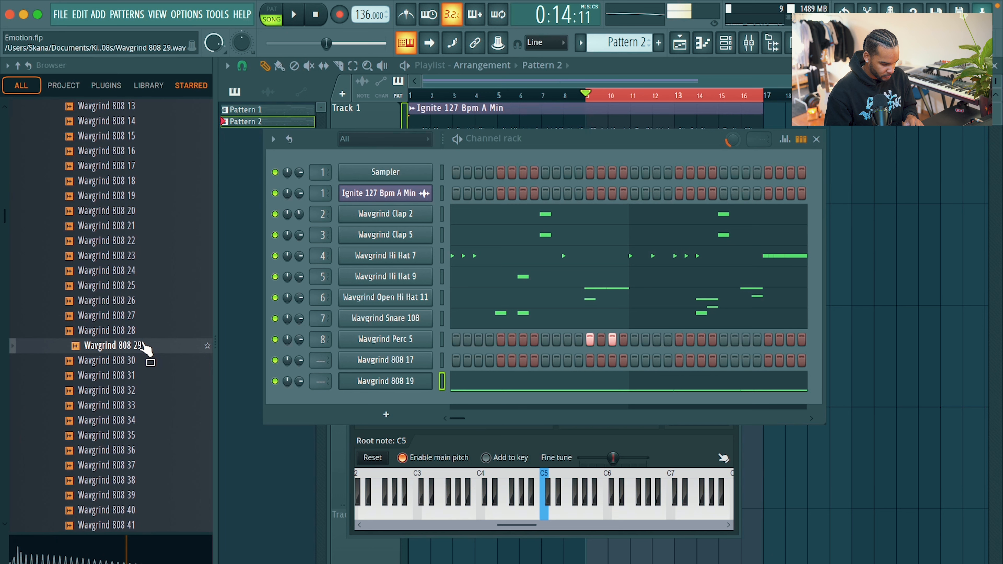
{"action": "left_click_drag", "start_coordinate": [371, 406], "coordinate": [375, 393]}
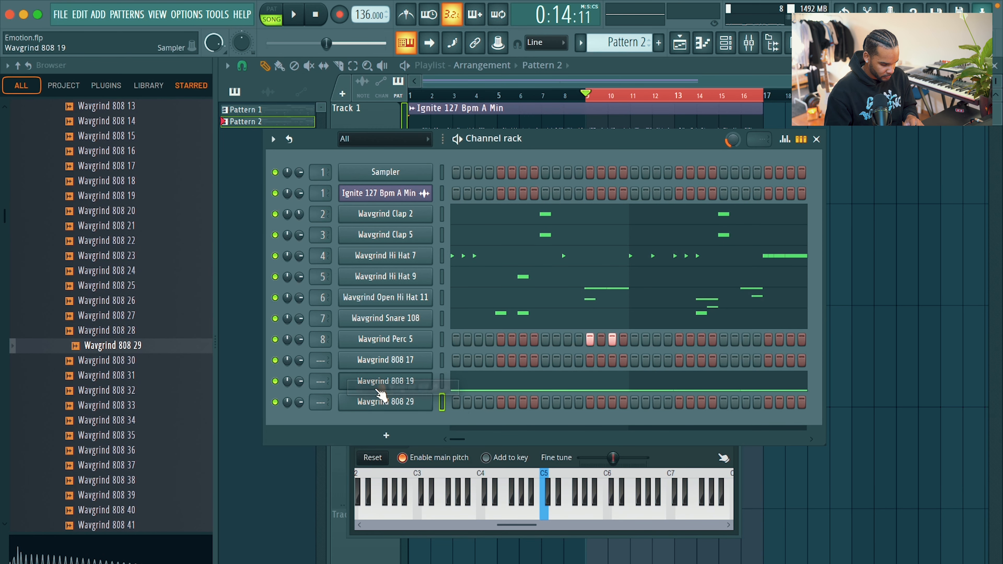
{"action": "right_click", "coordinate": [374, 404]}
{"action": "left_click", "coordinate": [454, 561]}
Replace the sample of the Wavgrind 808 19 channel with Wavgrind 808 29 and start playback
{"action": "left_click_drag", "start_coordinate": [148, 347], "coordinate": [411, 382]}
{"action": "key", "text": "space"}
{"action": "left_click", "coordinate": [419, 365]}
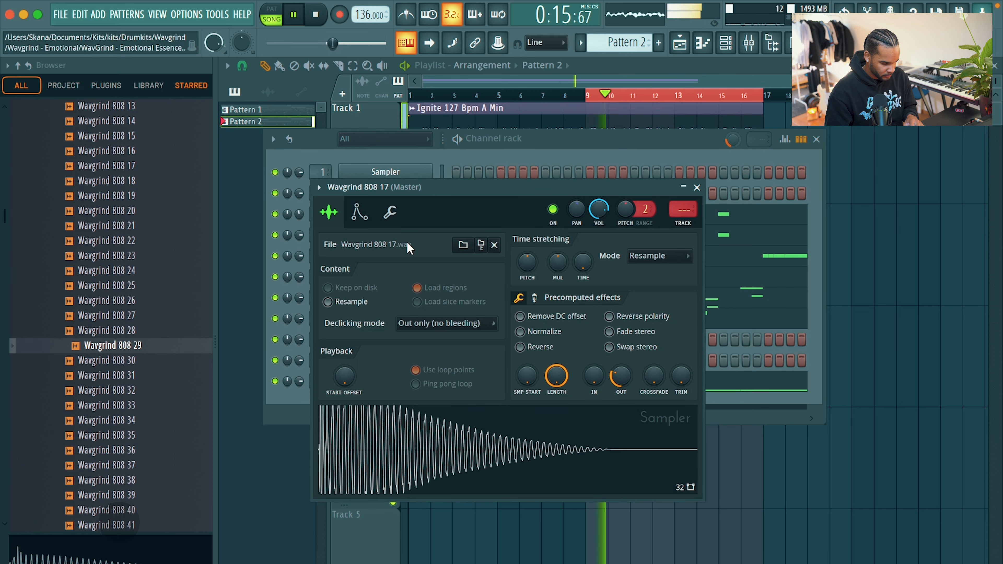
{"action": "left_click", "coordinate": [697, 188]}
Boost the Wavgrind 808 29 sample in its precomputed effects and listen to the result
{"action": "left_click", "coordinate": [410, 382]}
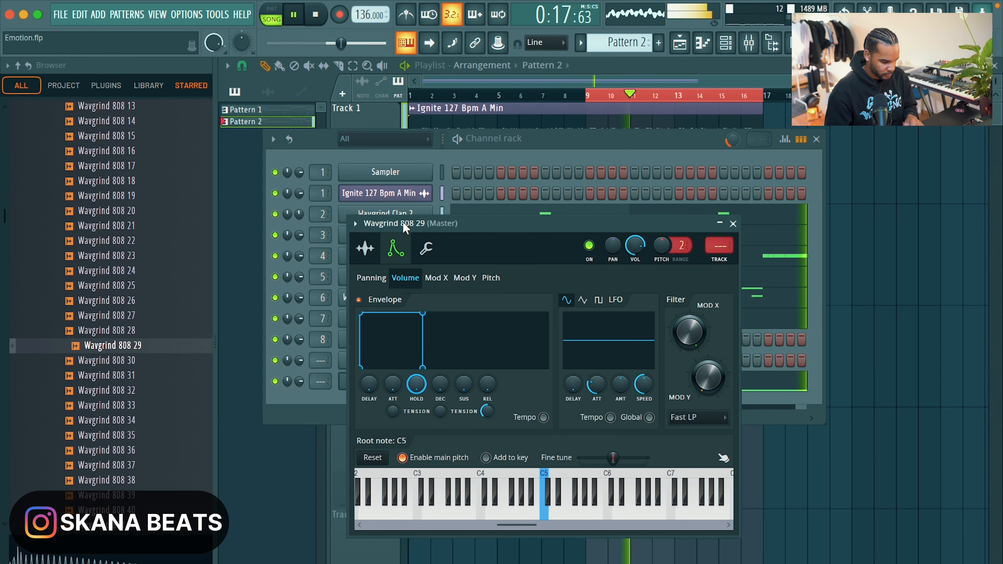
{"action": "left_click", "coordinate": [375, 251]}
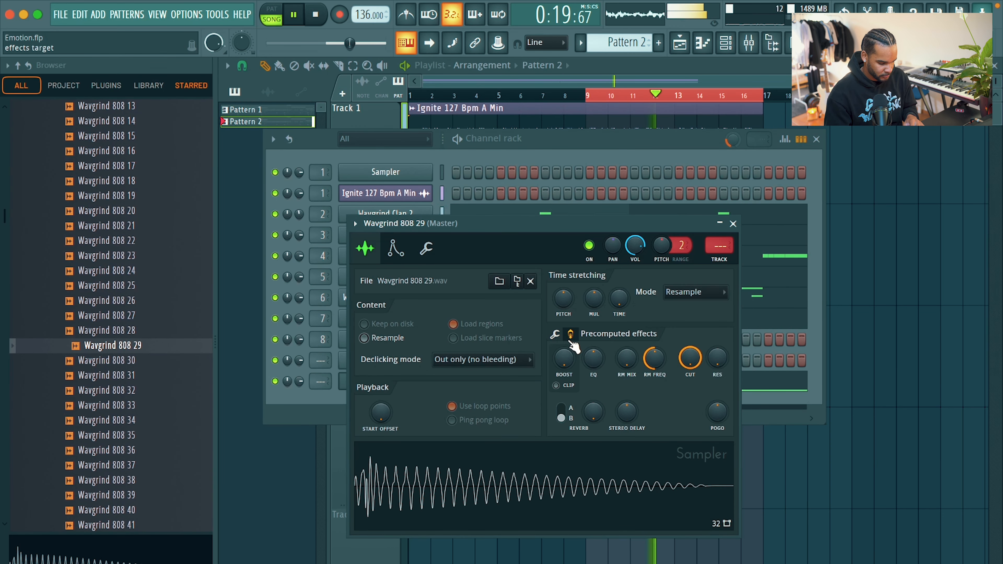
{"action": "left_click_drag", "start_coordinate": [567, 360], "coordinate": [567, 356]}
{"action": "key", "text": "space"}
{"action": "key", "text": "space"}
{"action": "key", "text": "space"}
{"action": "left_click", "coordinate": [558, 337]}
{"action": "key", "text": "space"}
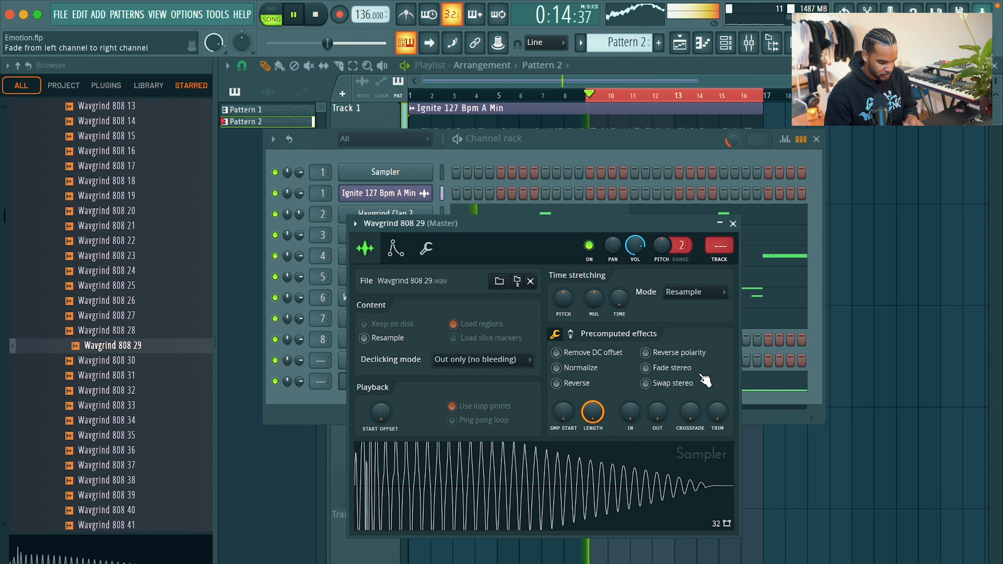
Add a C5 note at step 7 of bar 1 for Wavgrind 808 29 and delete the C5 note at step 5 of bar 2
{"action": "left_click", "coordinate": [754, 383]}
{"action": "key", "text": "space"}
{"action": "key", "text": "space"}
{"action": "key", "text": "space"}
{"action": "left_click", "coordinate": [305, 289]}
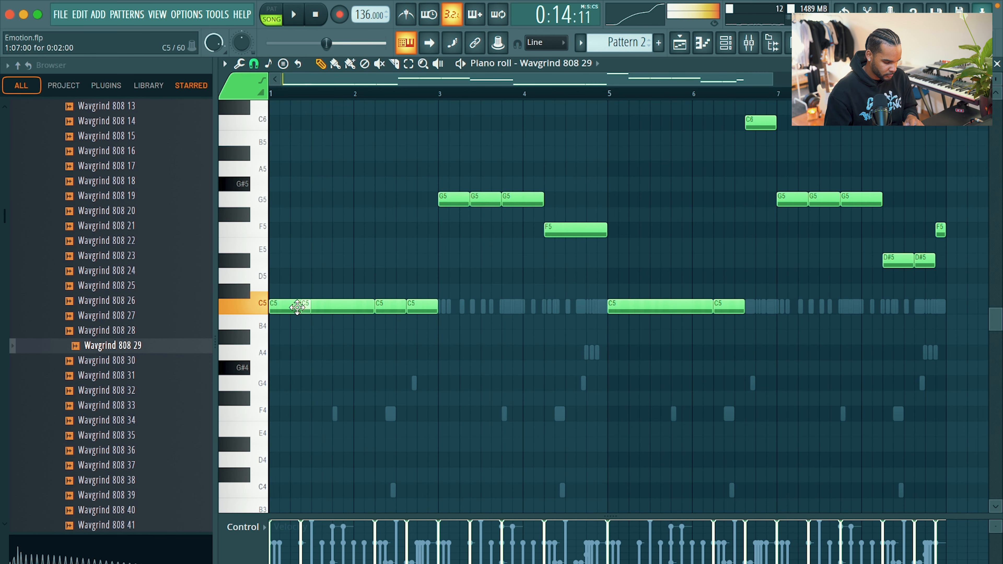
{"action": "right_click", "coordinate": [404, 309]}
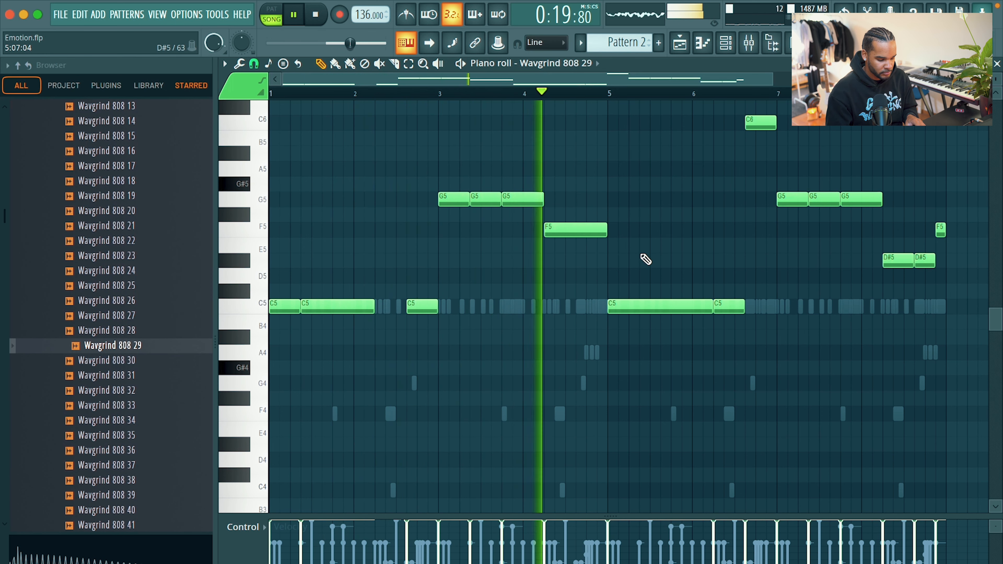
Add C5 notes at steps 7 and 13 of bar 5 for Wavgrind 808 29 and delete the C5 note at step 5 of bar 6
{"action": "left_click_drag", "start_coordinate": [641, 289], "coordinate": [672, 313]}
{"action": "key", "text": "space"}
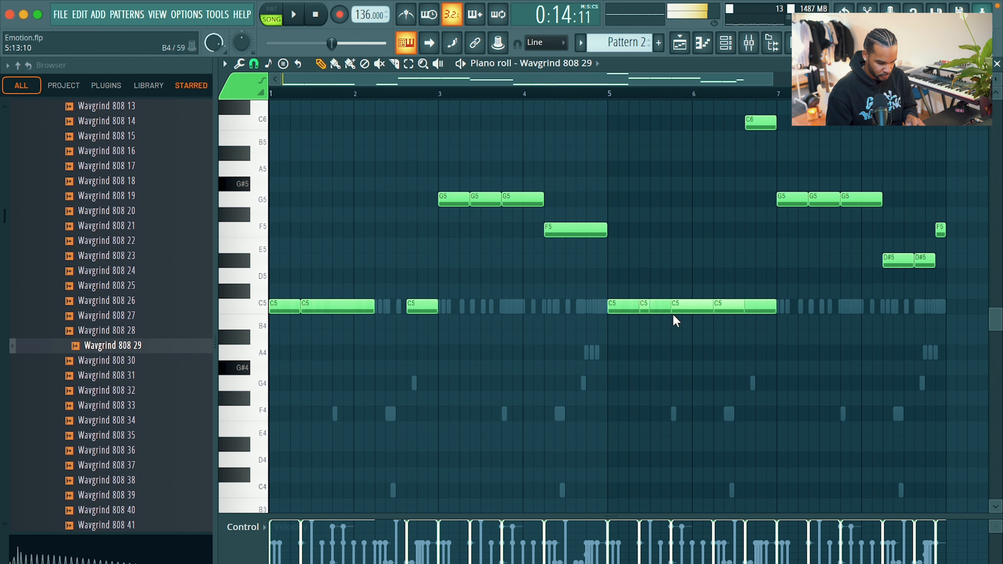
{"action": "right_click", "coordinate": [730, 307]}
{"action": "key", "text": "ctrl+s"}
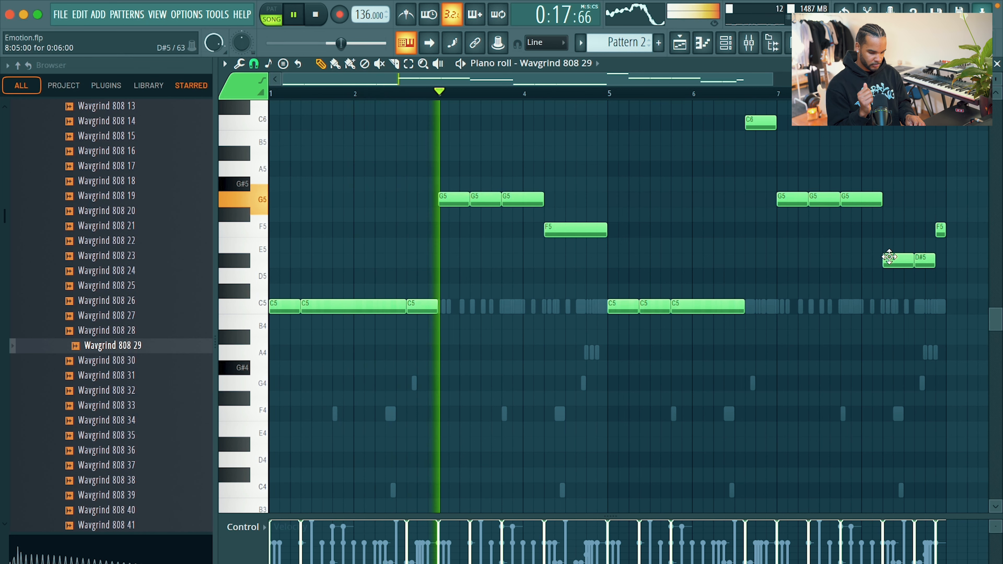
{"action": "key", "text": "ctrl+s"}
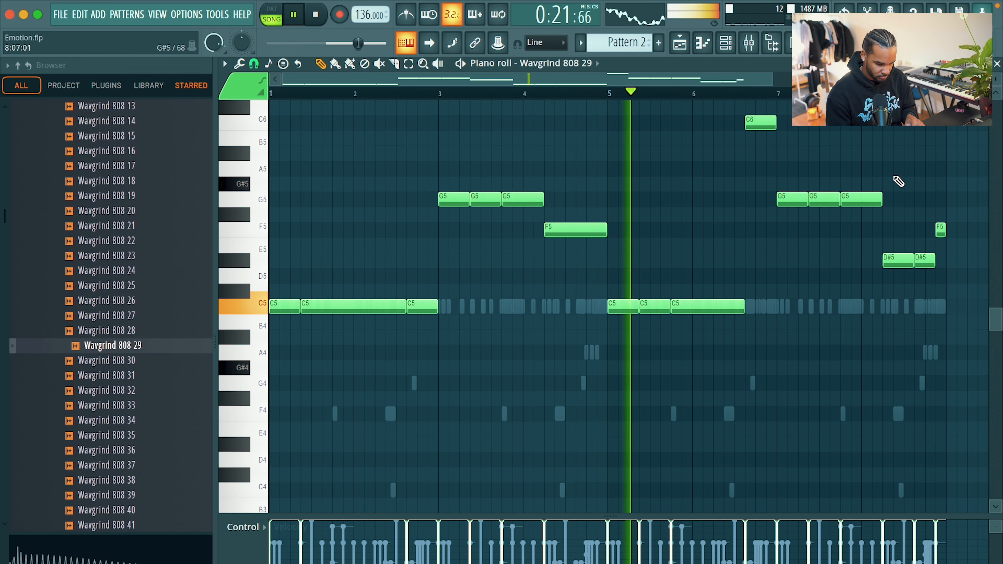
Delete the C5 note at step 13 of bar 5 and the short F5 note at the end of bar 8
{"action": "left_click", "coordinate": [734, 46]}
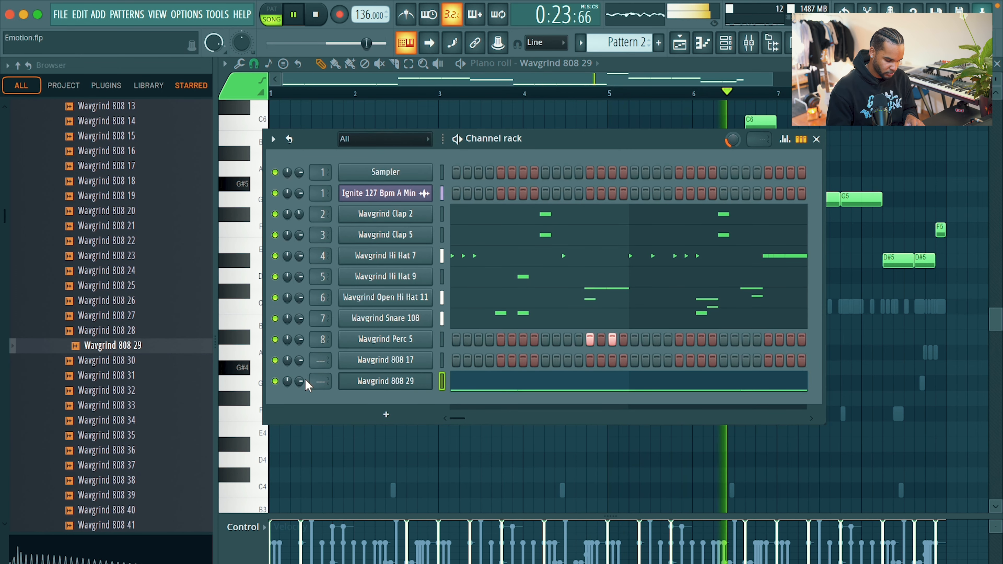
{"action": "right_click", "coordinate": [590, 472]}
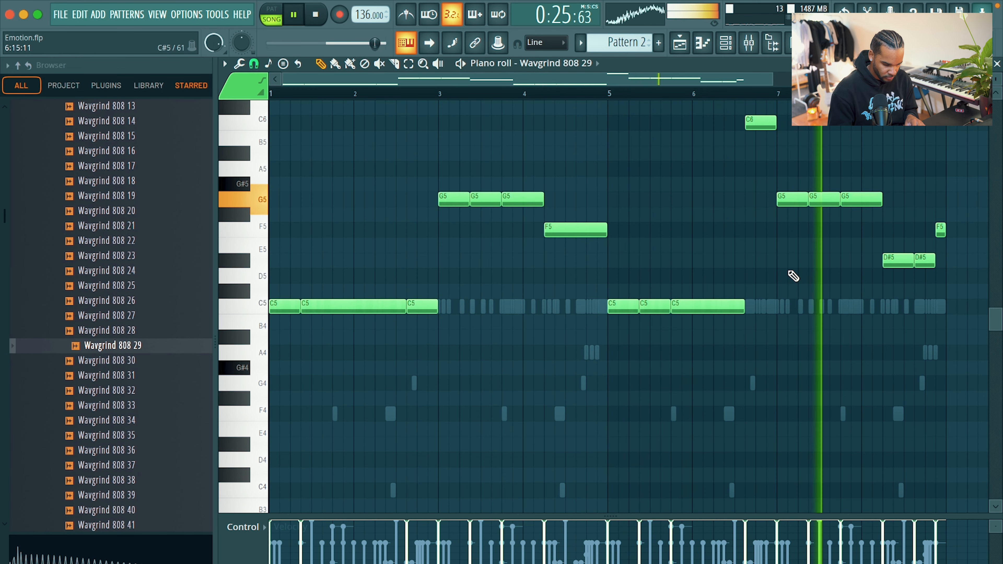
{"action": "right_click", "coordinate": [706, 309]}
{"action": "key", "text": "ctrl+l"}
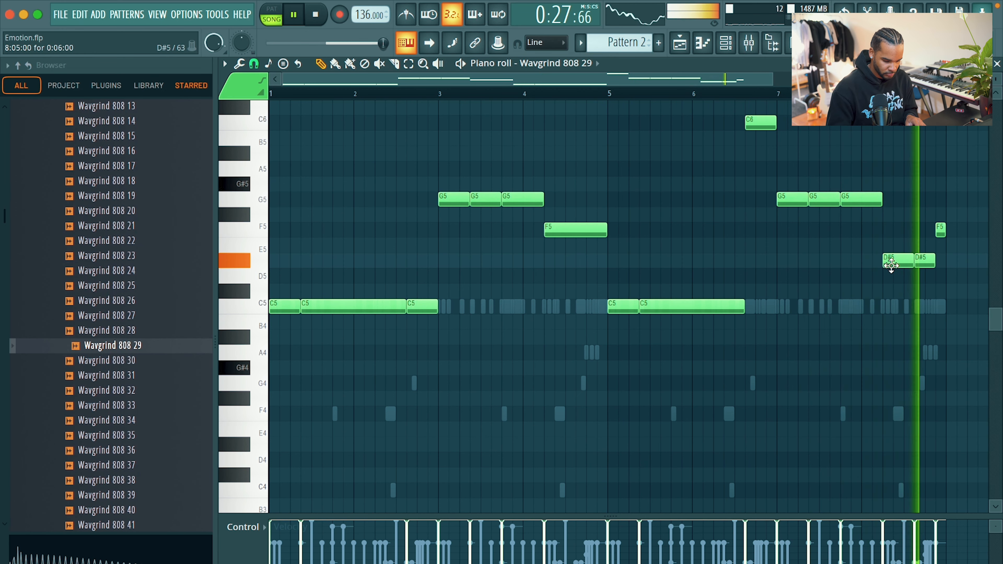
{"action": "right_click", "coordinate": [940, 229]}
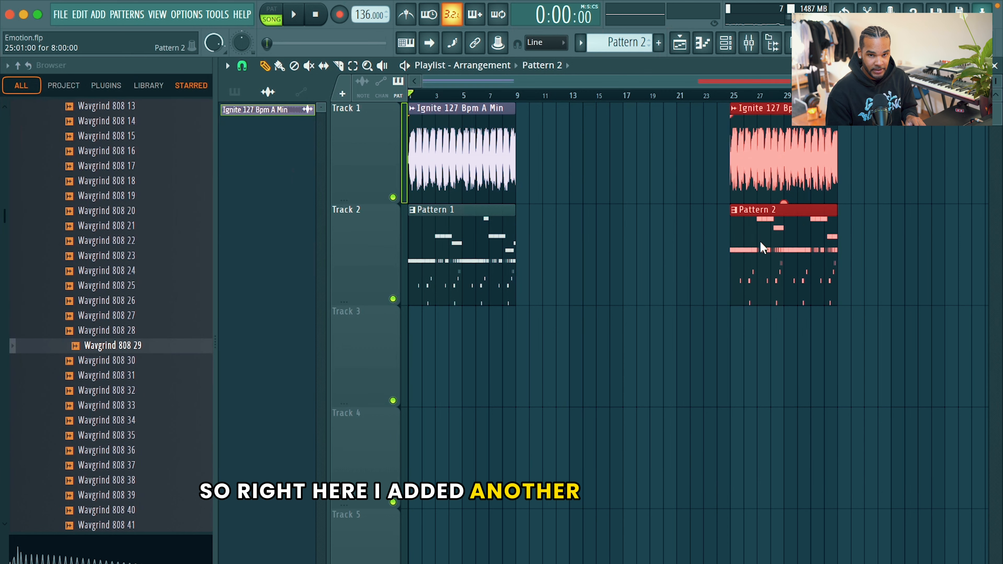
Move the Pattern 1 clip to bar 9 and duplicate the Ignite loop on Track 1 to fill bars 9 to 24
{"action": "left_click_drag", "start_coordinate": [458, 234], "coordinate": [565, 234]}
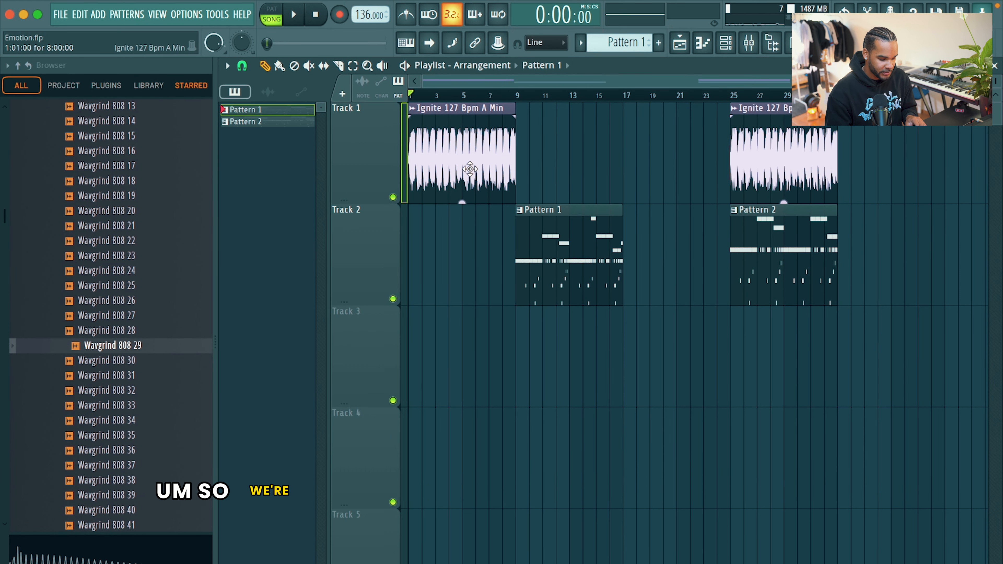
{"action": "left_click", "coordinate": [468, 160], "text": "super"}
{"action": "key", "text": "super+b"}
{"action": "key", "text": "super+b"}
{"action": "key", "text": "super+d"}
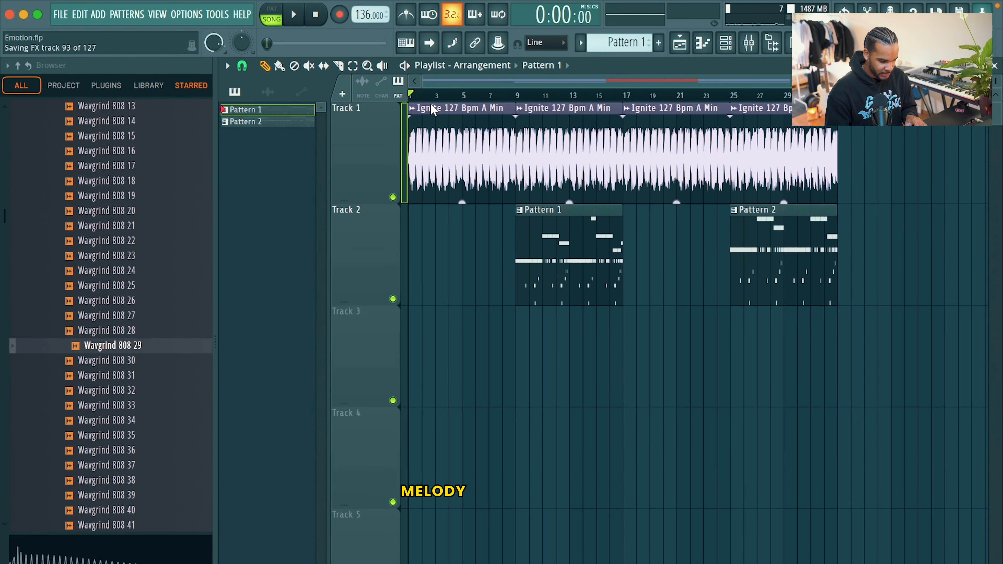
Fade in the first Ignite clip over its full eight bars and duplicate the Pattern 1 clip at bar 17
{"action": "left_click_drag", "start_coordinate": [411, 116], "coordinate": [538, 114]}
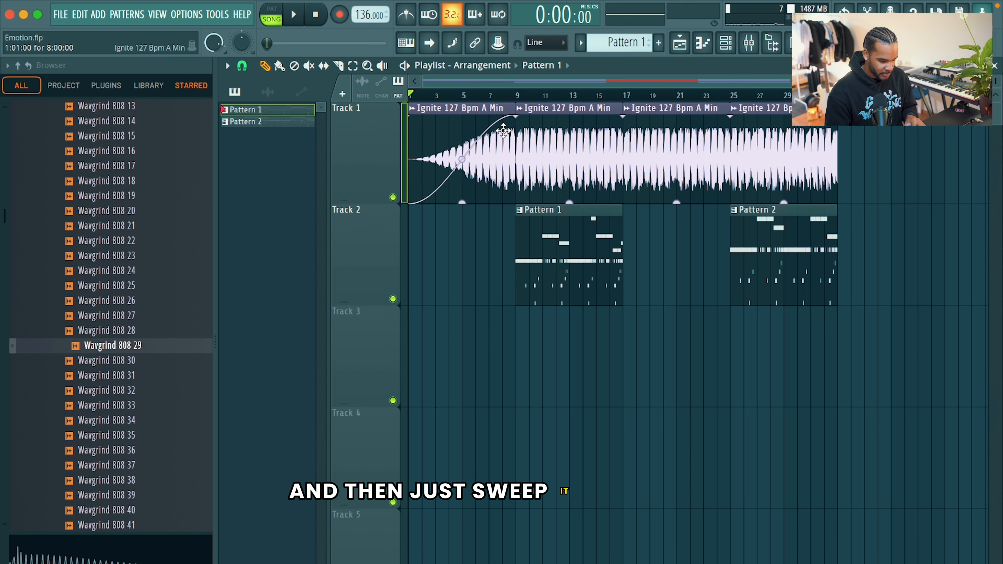
{"action": "left_click", "coordinate": [599, 254], "text": "super"}
{"action": "key", "text": "super+b"}
{"action": "key", "text": "super+d"}
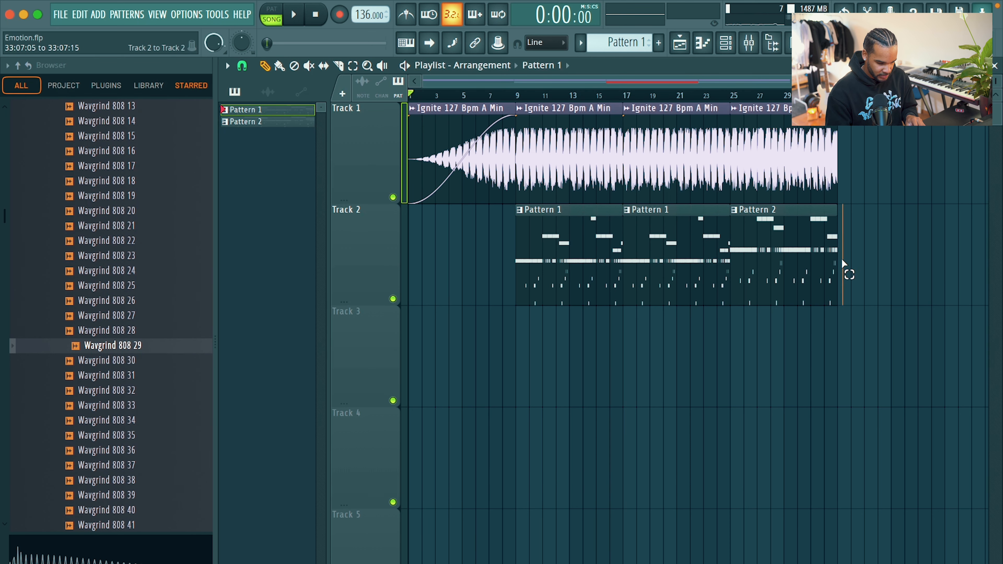
Duplicate the Ignite and Pattern 2 clips from bar 25 to bar 33 and shift both Pattern 2 clips to Track 3
{"action": "left_click_drag", "start_coordinate": [846, 273], "coordinate": [730, 118]}
{"action": "key", "text": "super+b"}
{"action": "key", "text": "super+d"}
{"action": "left_click_drag", "start_coordinate": [782, 252], "coordinate": [885, 252]}
{"action": "key", "text": "shift+Down"}
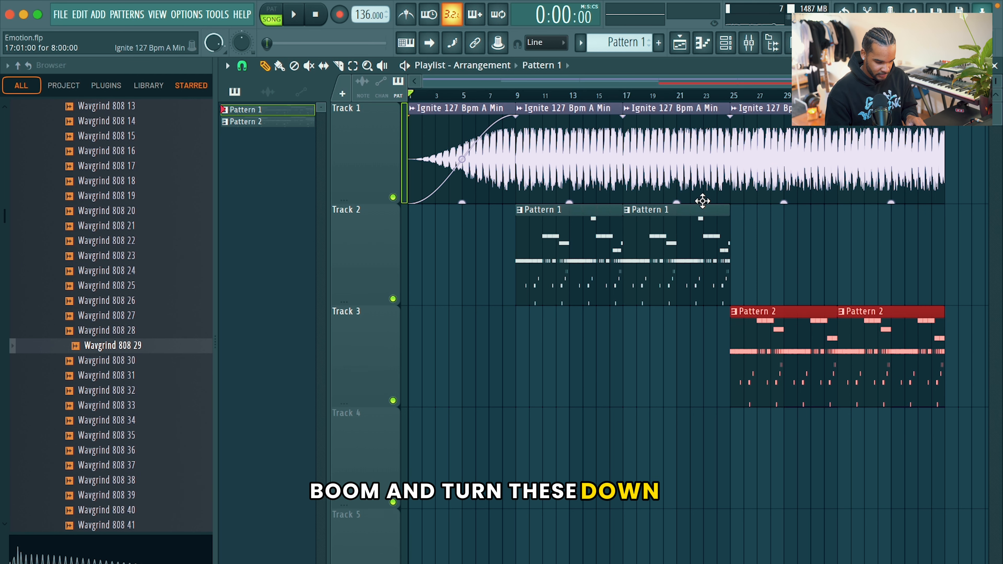
{"action": "left_click_drag", "start_coordinate": [707, 237], "coordinate": [579, 252]}
{"action": "left_click", "coordinate": [832, 257], "text": "super"}
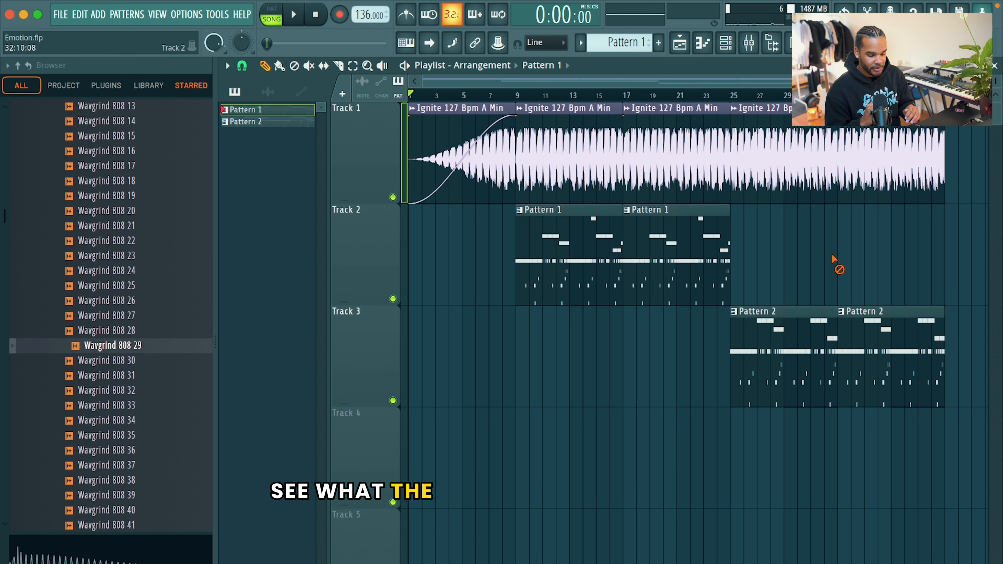
Start playback and open the WavGrind - Titan Live Guitar folder inside the Emotional Essence Bonuses folder
{"action": "key", "text": "space"}
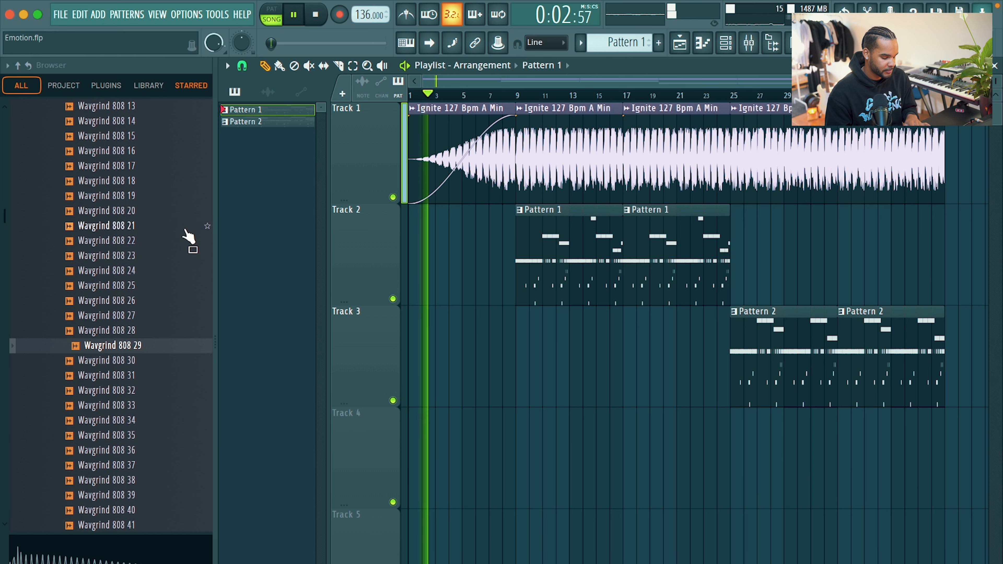
{"action": "scroll", "coordinate": [186, 232], "scroll_direction": "up", "scroll_amount": 5}
{"action": "left_click", "coordinate": [129, 290]}
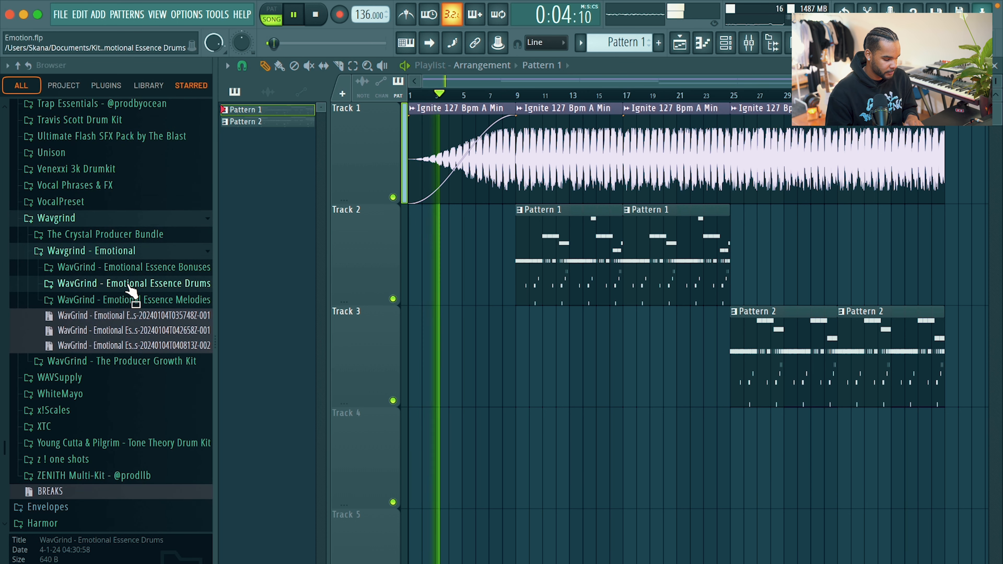
{"action": "left_click", "coordinate": [145, 269]}
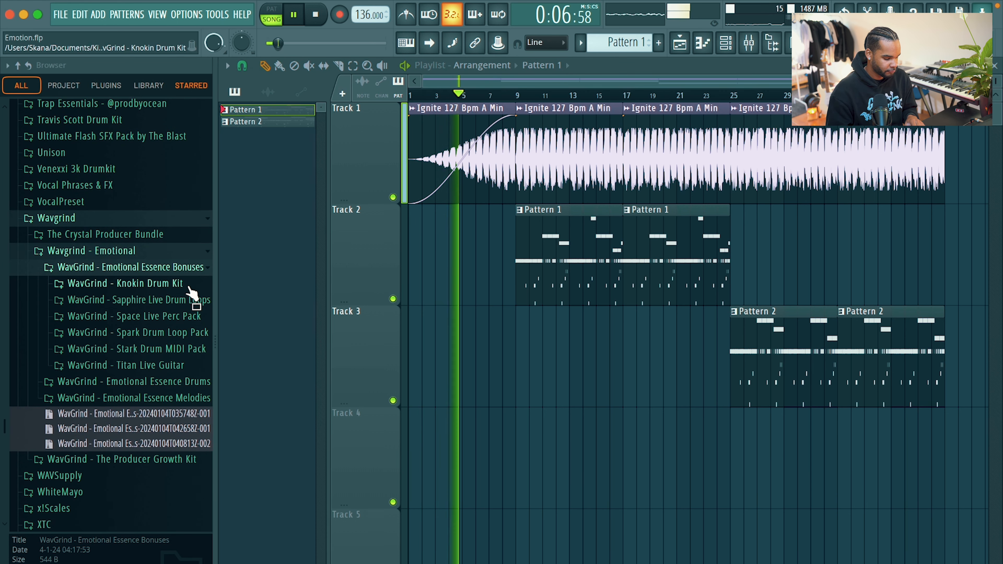
{"action": "left_click", "coordinate": [189, 366]}
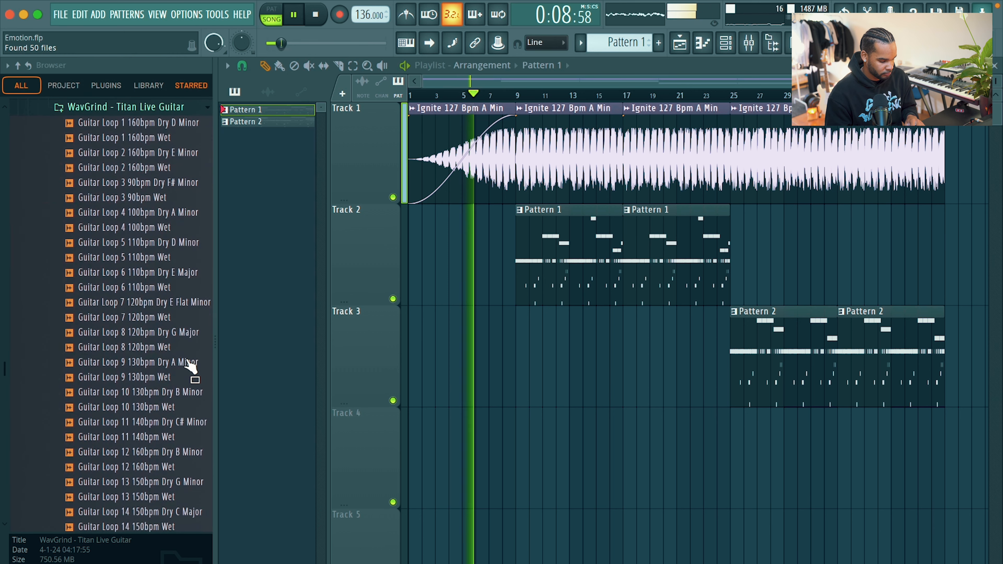
Audition the Titan guitar loops between Guitar Loop 9 130bpm Dry A Minor and Guitar Loop 13 150bpm Wet
{"action": "left_click", "coordinate": [173, 364]}
{"action": "scroll", "coordinate": [174, 364], "scroll_direction": "down", "scroll_amount": 3}
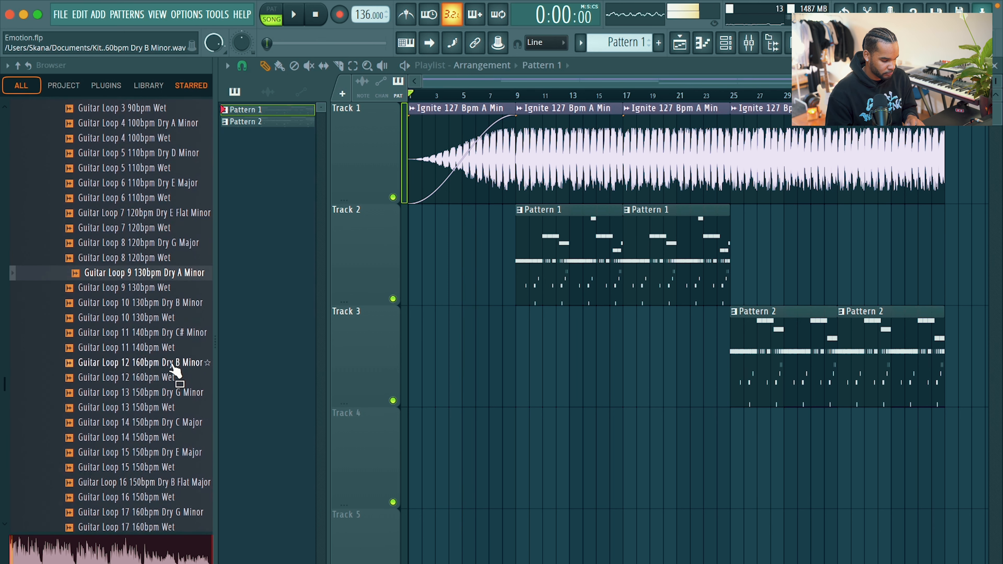
{"action": "left_click", "coordinate": [174, 363]}
{"action": "left_click", "coordinate": [174, 348]}
{"action": "left_click", "coordinate": [176, 377]}
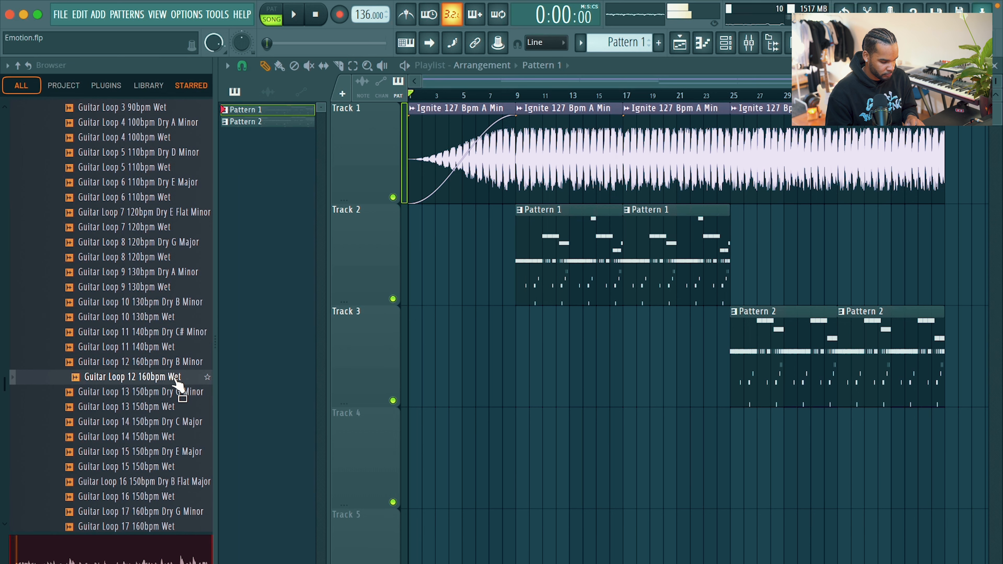
{"action": "left_click", "coordinate": [178, 392]}
{"action": "left_click", "coordinate": [175, 408]}
{"action": "scroll", "coordinate": [176, 411], "scroll_direction": "down", "scroll_amount": 3}
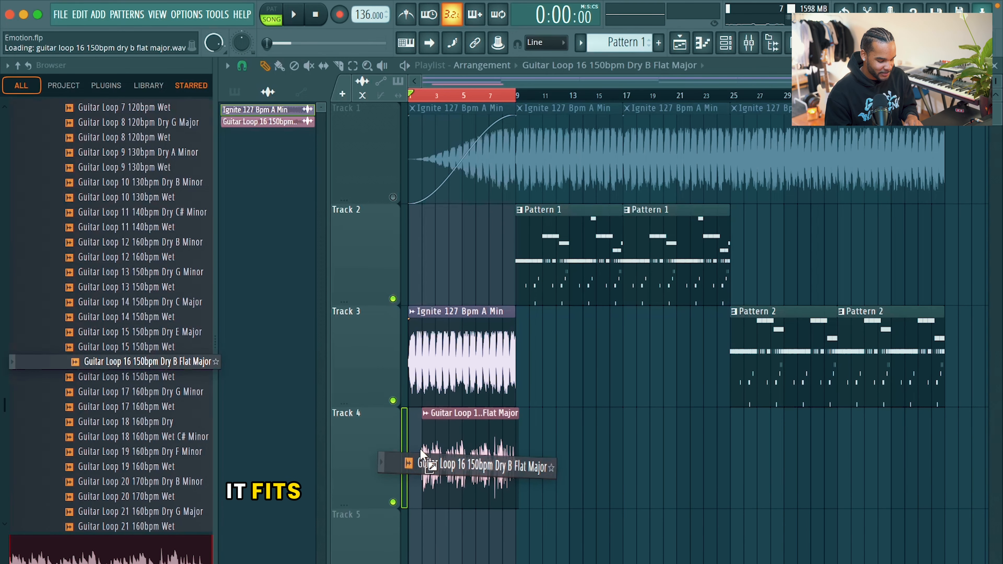
Place Guitar Loop 16 150bpm Dry B Flat Major at bar 1 of Track 4
{"action": "left_click_drag", "start_coordinate": [420, 449], "coordinate": [413, 451]}
{"action": "scroll", "coordinate": [414, 434], "scroll_direction": "up", "scroll_amount": 5}
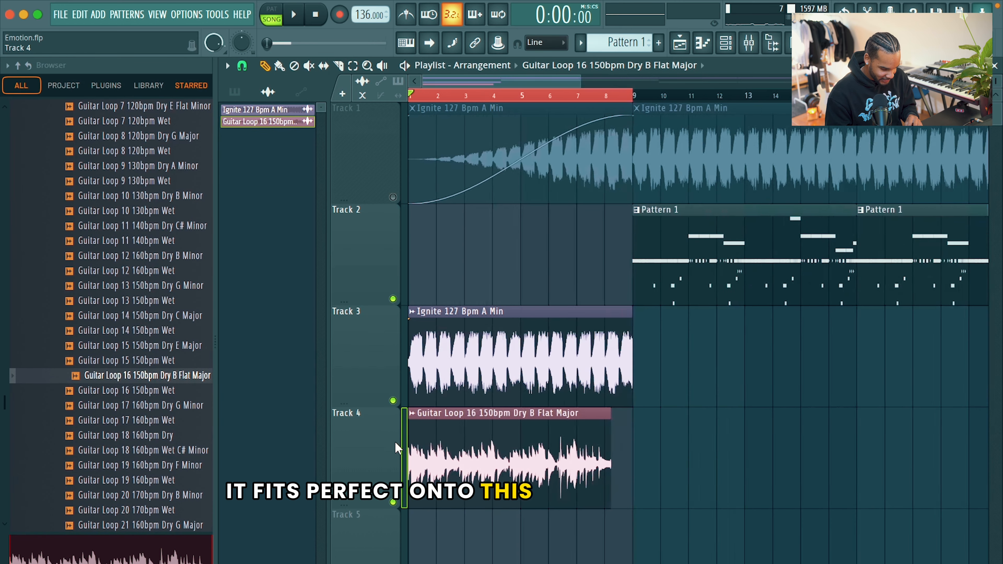
{"action": "left_click", "coordinate": [412, 415]}
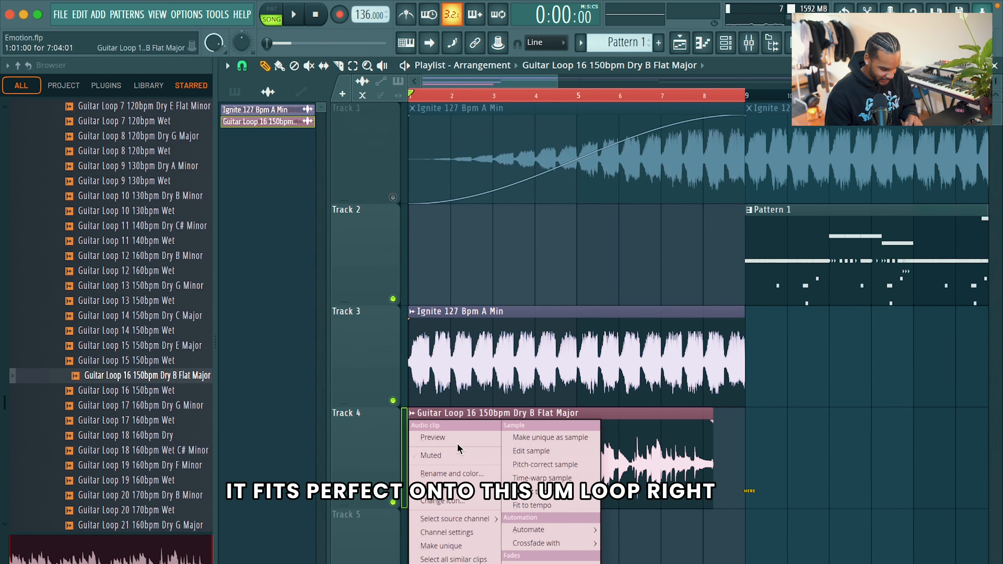
{"action": "left_click", "coordinate": [660, 446]}
Set the guitar loop's stretch time to 4 bars and stretch its clip out to the start of bar 9
{"action": "double_click", "coordinate": [660, 447]}
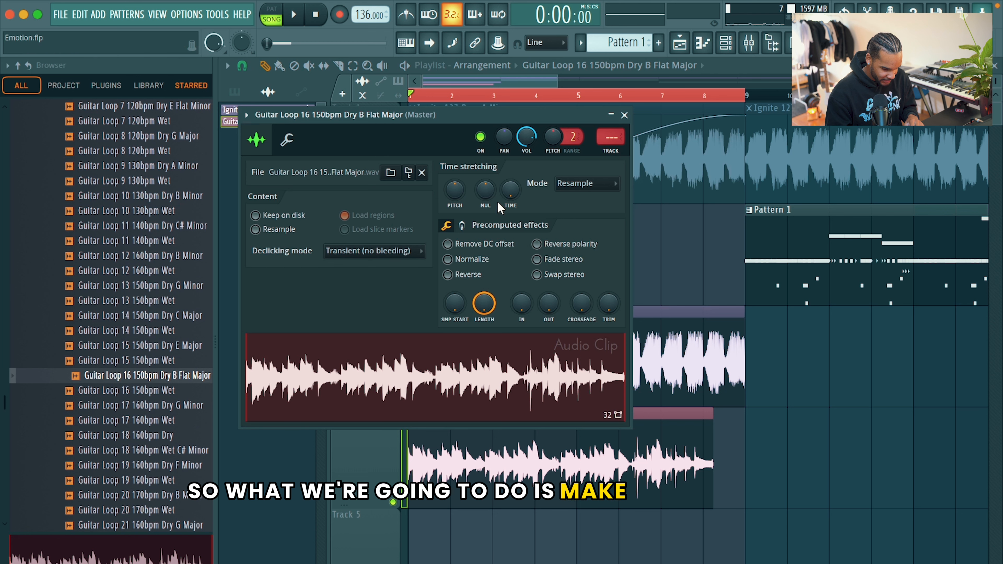
{"action": "right_click", "coordinate": [512, 196]}
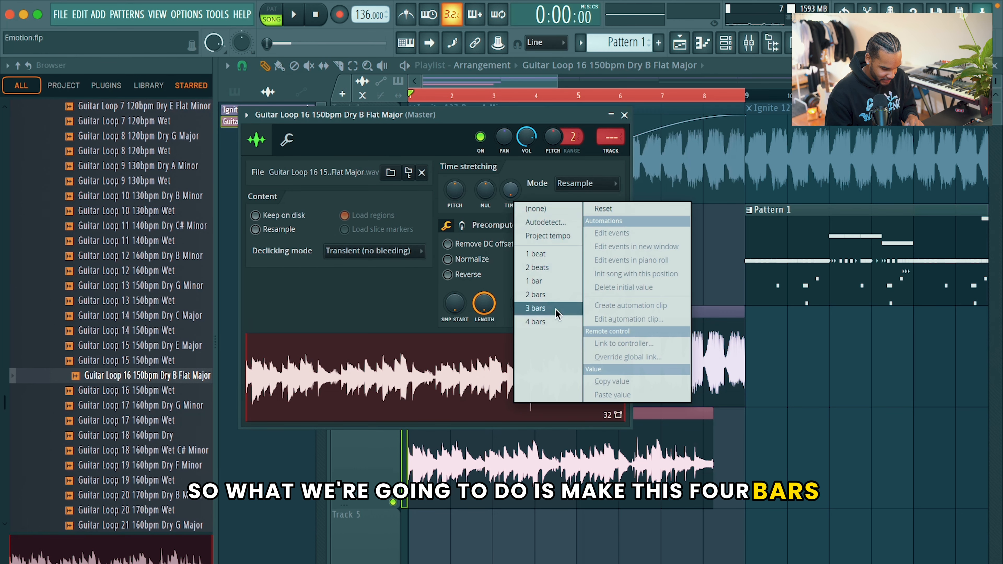
{"action": "left_click", "coordinate": [567, 324]}
{"action": "right_click", "coordinate": [701, 458]}
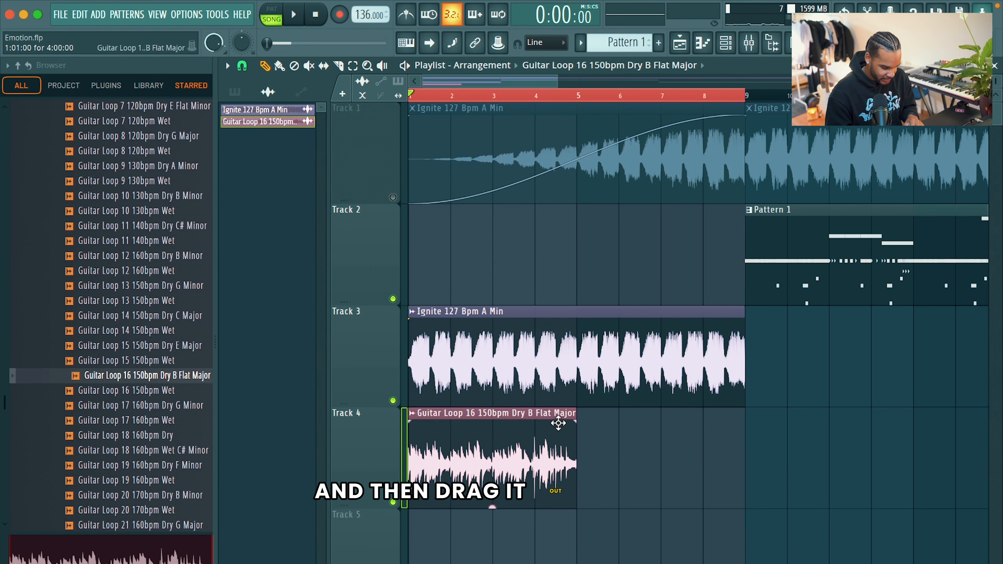
{"action": "left_click_drag", "start_coordinate": [577, 412], "coordinate": [745, 412]}
Reset the guitar loop's time-stretching pitch and set its stretching mode to Stretch
{"action": "double_click", "coordinate": [622, 432]}
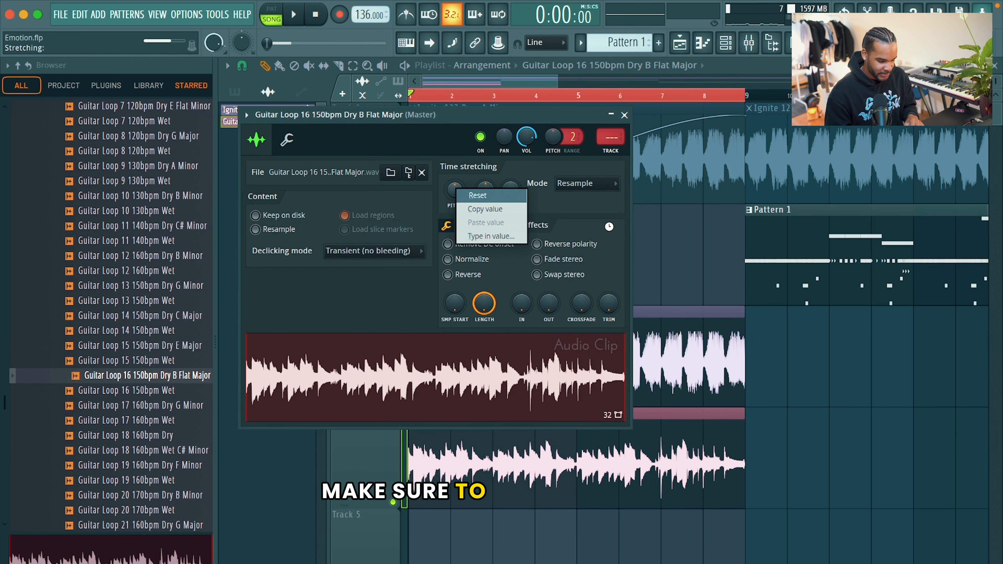
{"action": "left_click", "coordinate": [477, 195]}
{"action": "left_click", "coordinate": [596, 186]}
{"action": "left_click", "coordinate": [580, 222]}
{"action": "key", "text": "Escape"}
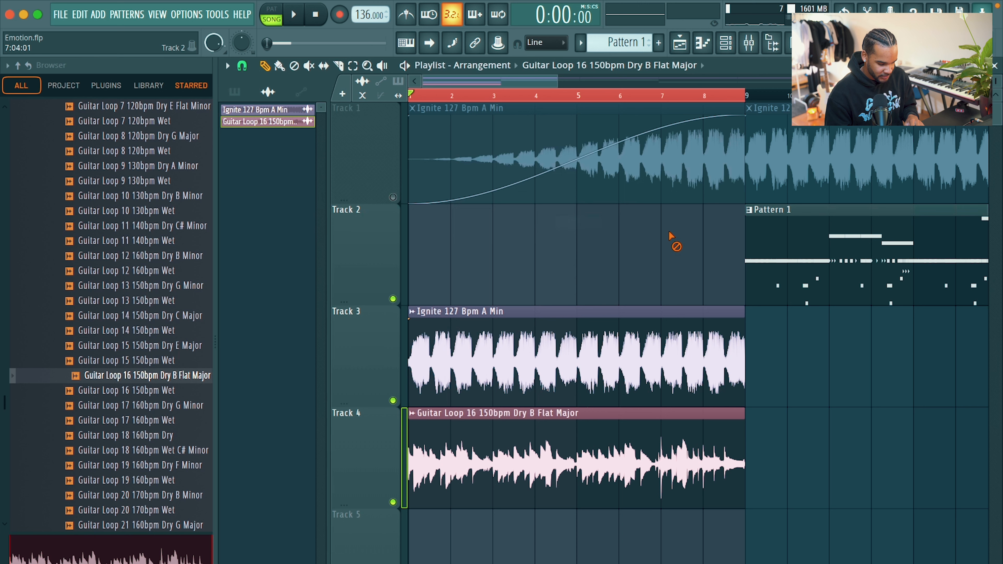
{"action": "double_click", "coordinate": [524, 452]}
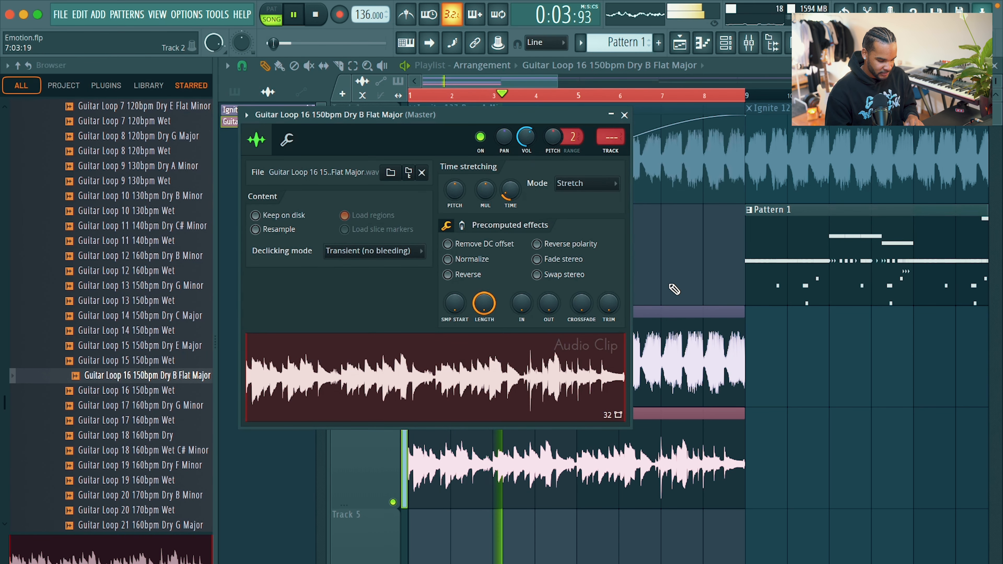
{"action": "key", "text": "Escape"}
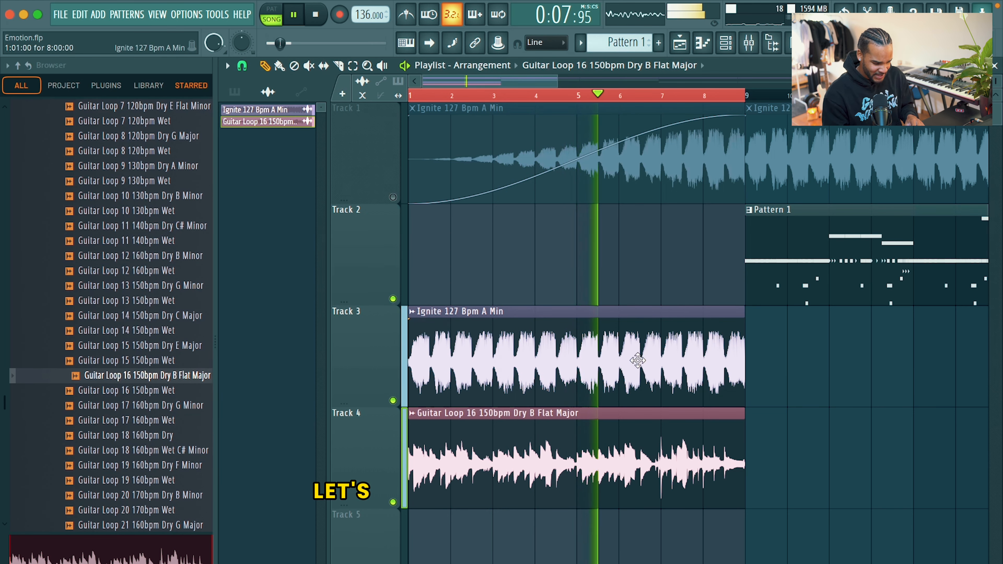
Route the Guitar Loop 16 clip to its own free mixer track, insert 9
{"action": "double_click", "coordinate": [608, 413]}
{"action": "key", "text": "ctrl+l"}
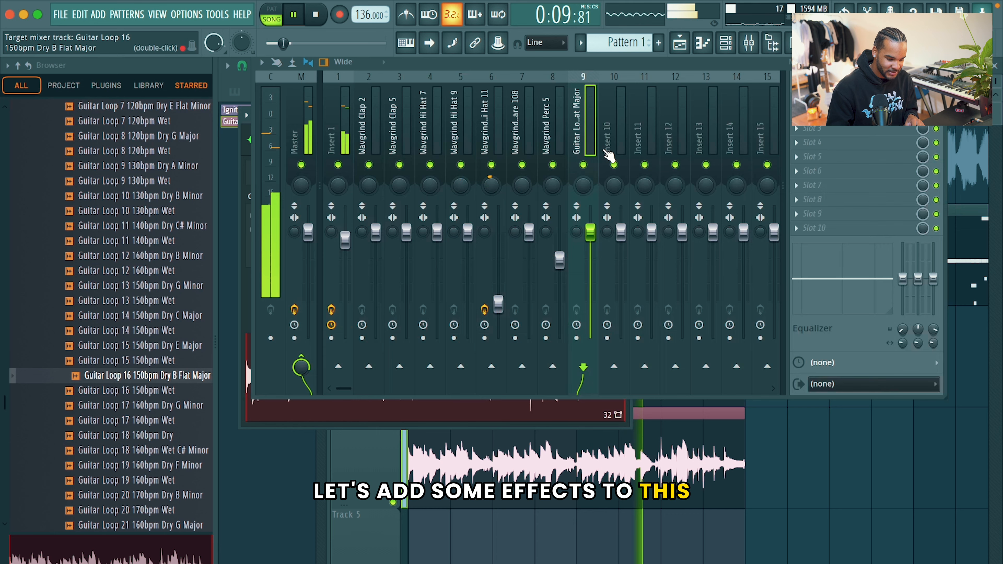
{"action": "key", "text": "F9"}
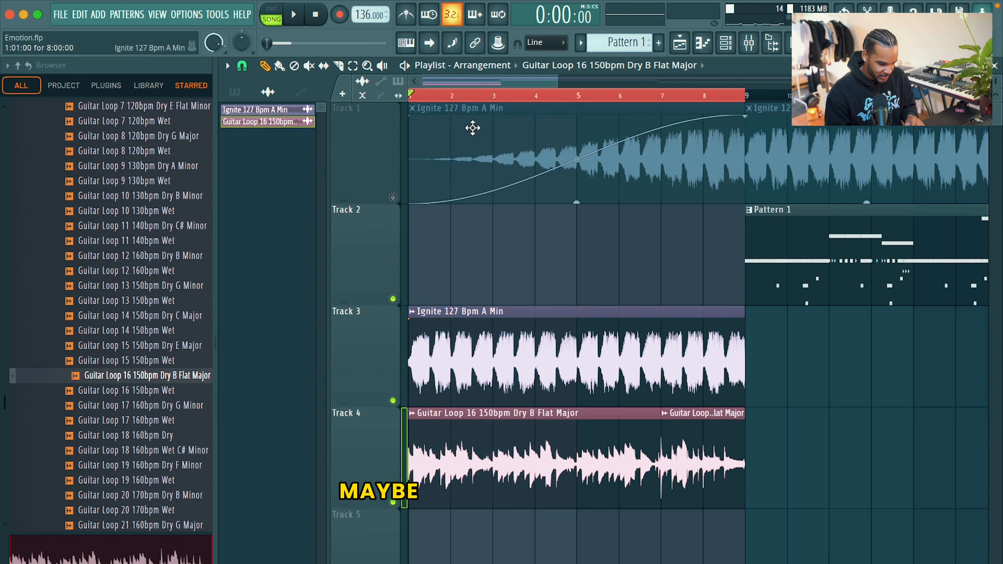
Slice the guitar clip at bars 3, 4 and 8, undo the removal of its bar 7 slice and play from bar 6
{"action": "left_click_drag", "start_coordinate": [665, 434], "coordinate": [705, 435]}
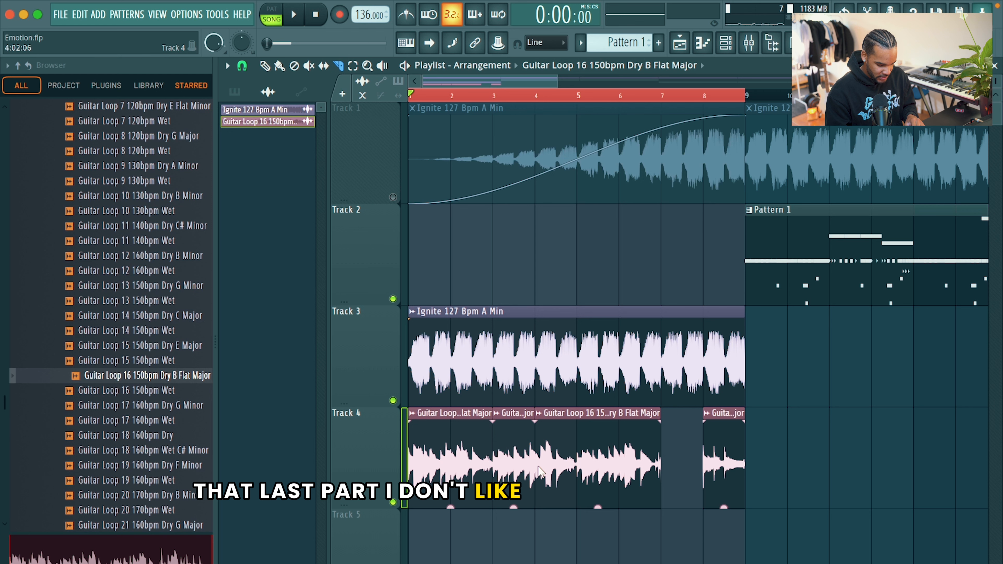
{"action": "key", "text": "ctrl+z"}
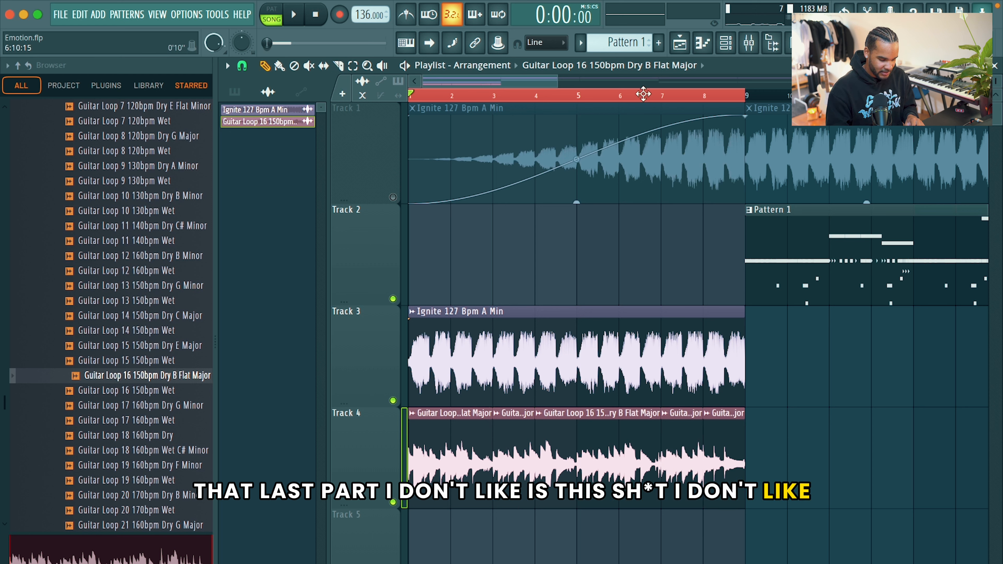
{"action": "left_click", "coordinate": [623, 96]}
{"action": "key", "text": "space"}
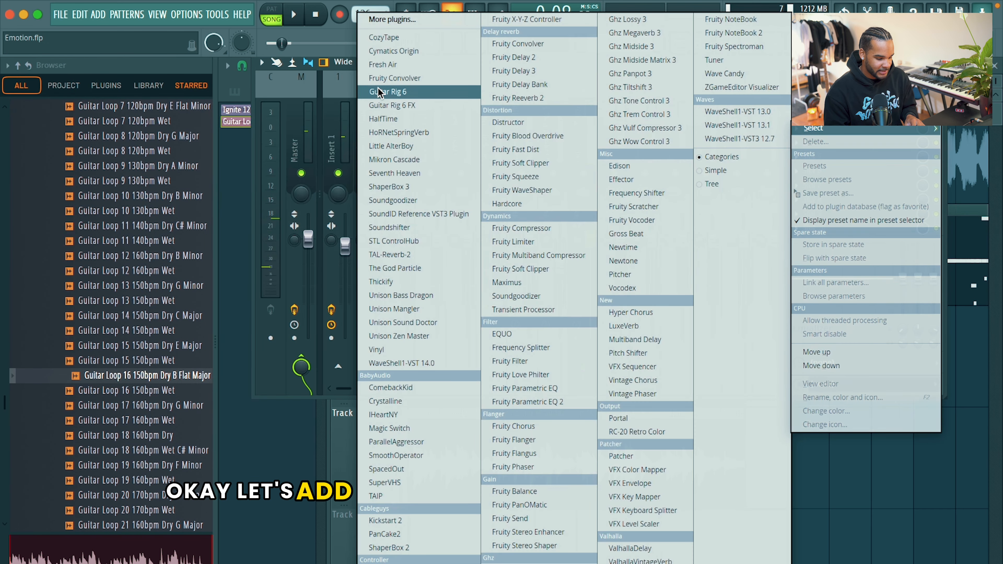
Insert Guitar Rig 6 as an effect on the guitar loop's mixer track
{"action": "left_click", "coordinate": [378, 92]}
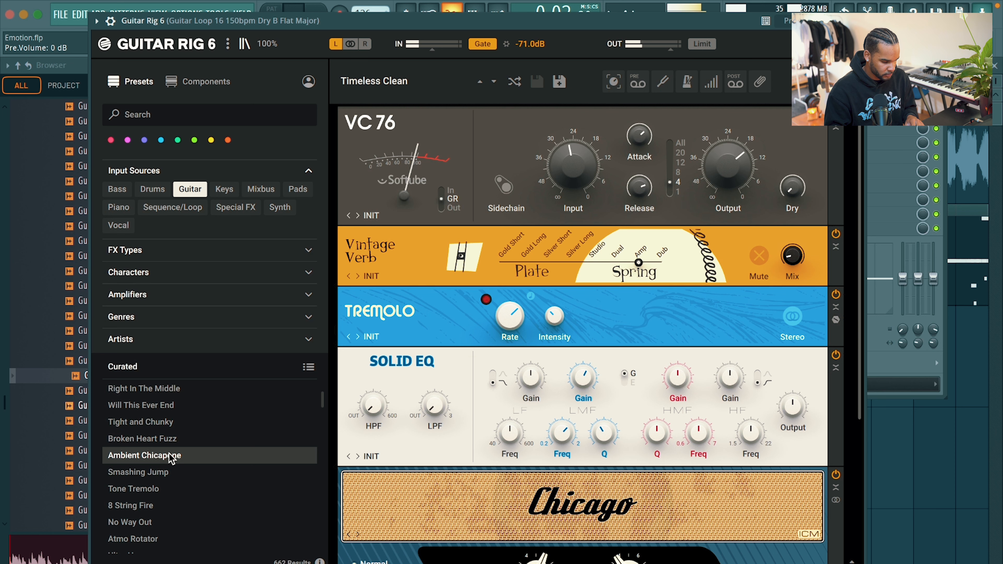
Load the Ambient Chicapone preset in Guitar Rig 6 and add Fruity Parametric EQ 2 to slot 4 of the guitar track
{"action": "left_click", "coordinate": [170, 456]}
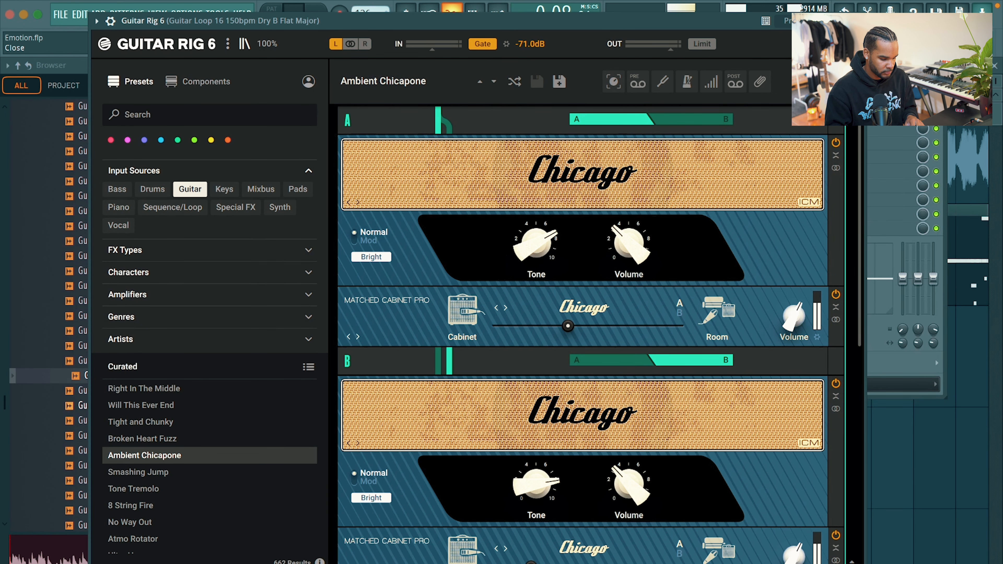
{"action": "left_click", "coordinate": [856, 20]}
{"action": "left_click", "coordinate": [796, 143]}
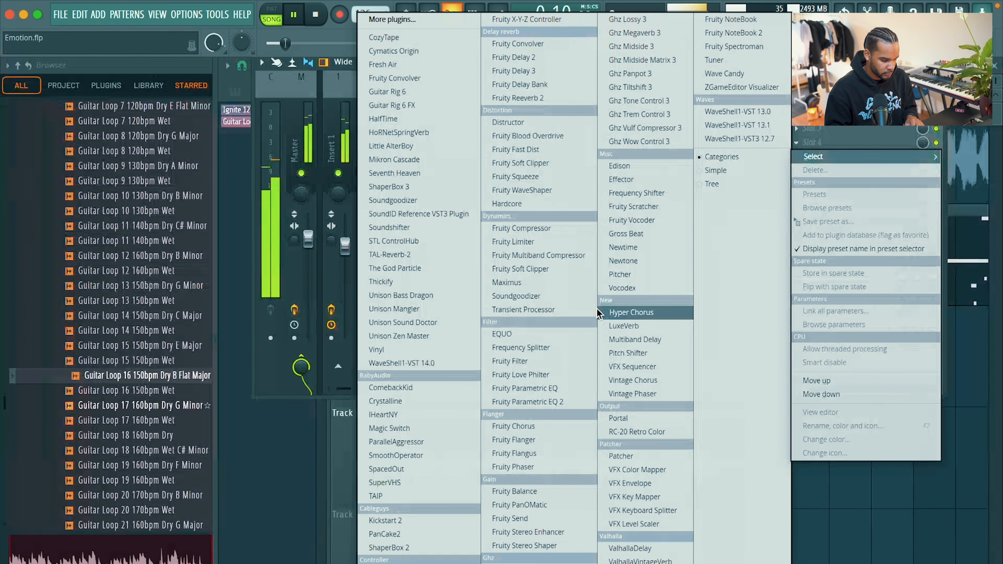
{"action": "left_click", "coordinate": [528, 402]}
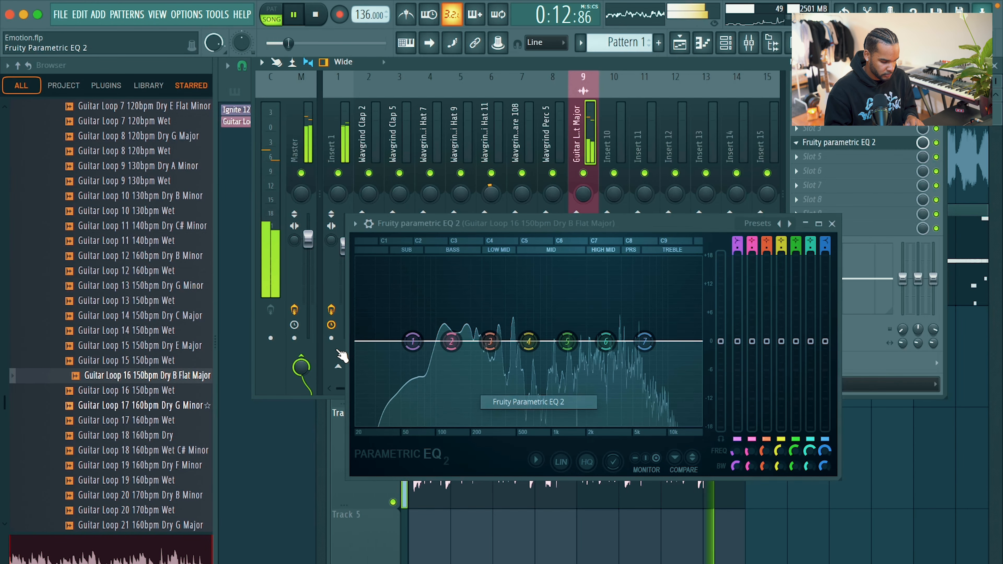
Cut the guitar loop's low end with EQ bands 1 and 2 and slightly boost the highs with high-shelf band 7
{"action": "left_click_drag", "start_coordinate": [412, 341], "coordinate": [421, 427]}
{"action": "left_click_drag", "start_coordinate": [452, 347], "coordinate": [427, 427]}
{"action": "left_click_drag", "start_coordinate": [639, 346], "coordinate": [639, 335]}
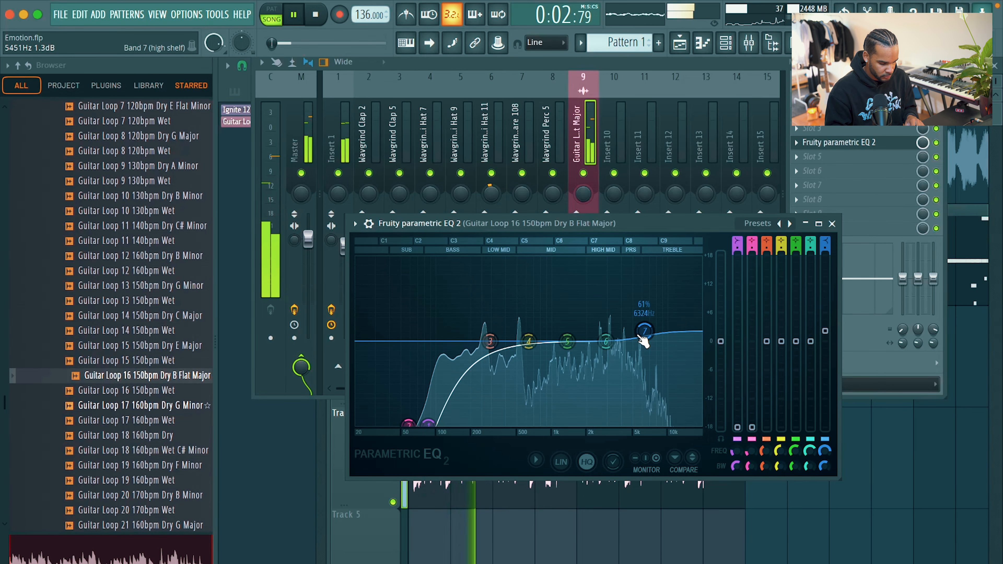
{"action": "left_click_drag", "start_coordinate": [428, 425], "coordinate": [455, 425]}
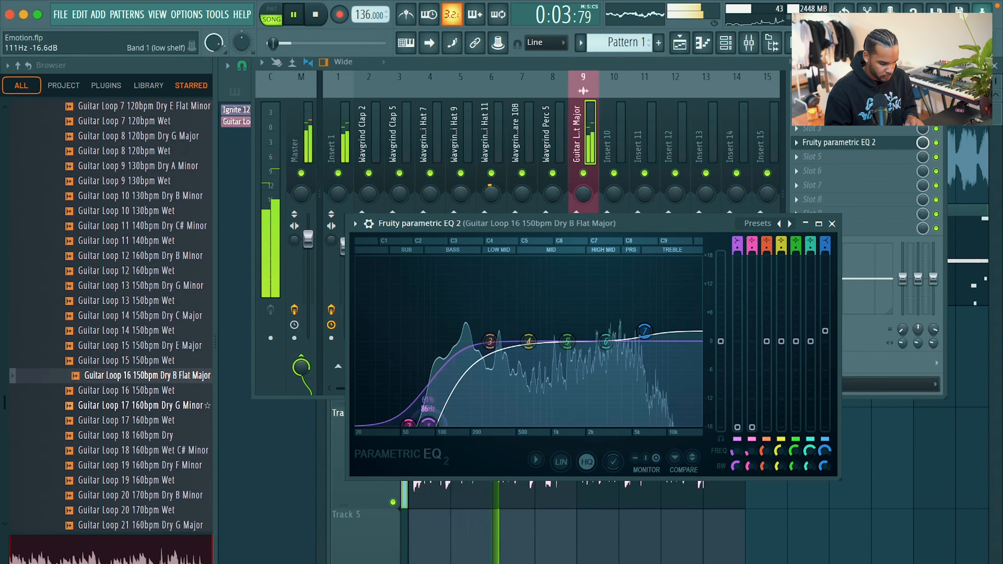
Pan the guitar track right at about 64% volume (-8.8 dB), and pan Insert 1 slightly left with its volume slightly lowered
{"action": "left_click", "coordinate": [583, 194]}
{"action": "left_click_drag", "start_coordinate": [590, 259], "coordinate": [590, 277]}
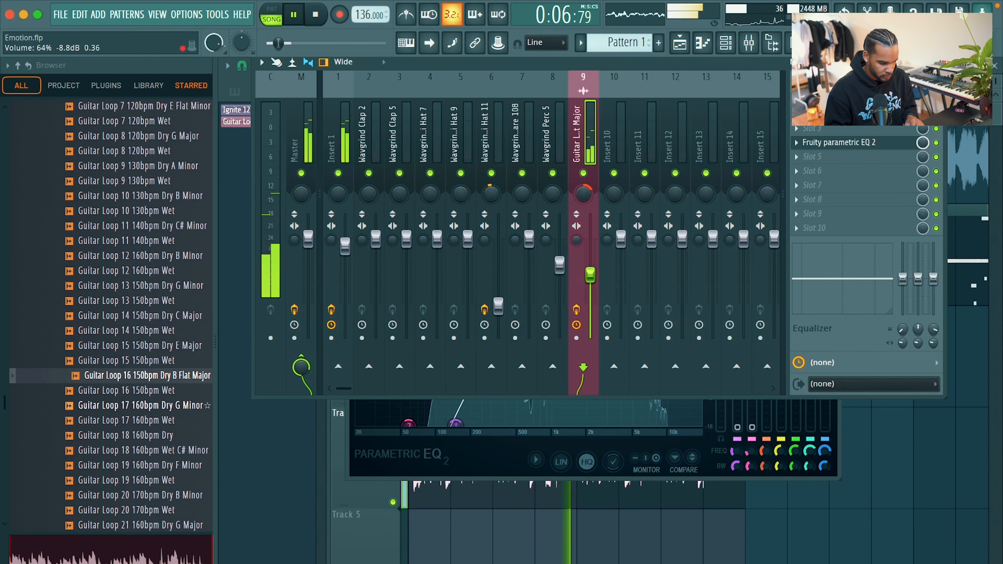
{"action": "left_click_drag", "start_coordinate": [338, 193], "coordinate": [338, 202]}
{"action": "left_click_drag", "start_coordinate": [344, 245], "coordinate": [347, 252]}
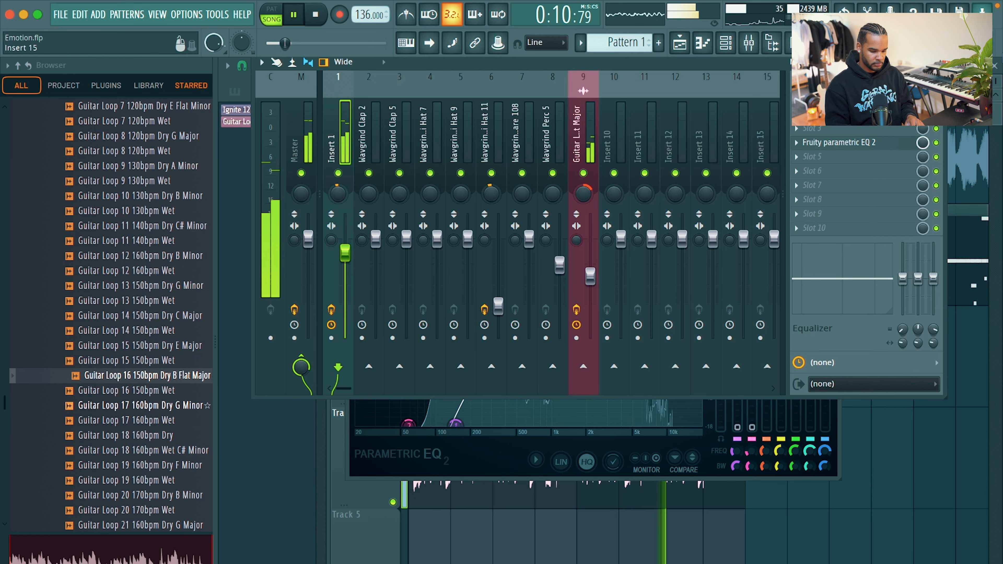
Close the mixer and EQ and duplicate the eight-bar guitar clips on Track 4 twice, extending them up to bar 25
{"action": "left_click", "coordinate": [938, 62]}
{"action": "left_click", "coordinate": [832, 224]}
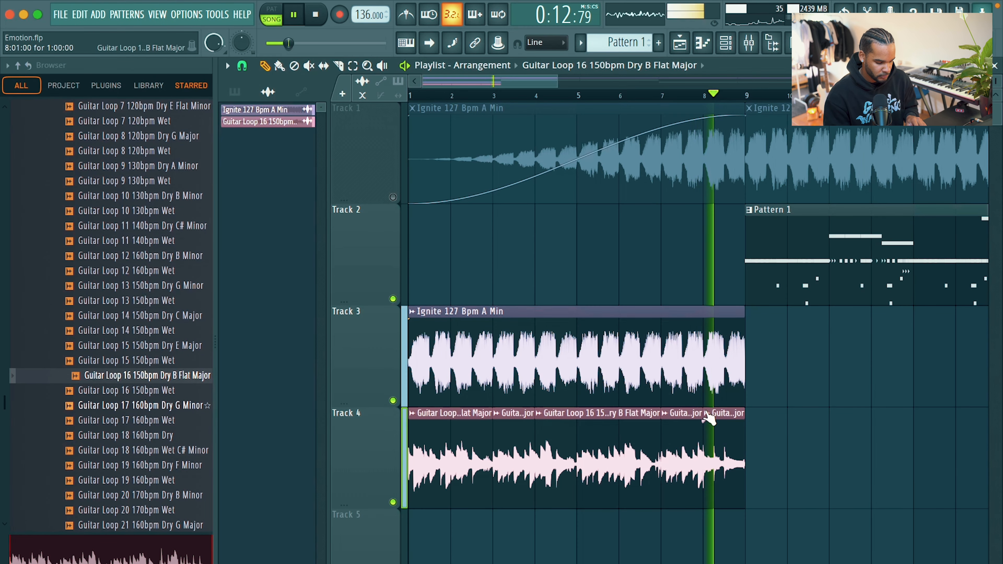
{"action": "scroll", "coordinate": [707, 416], "scroll_direction": "down", "scroll_amount": 3}
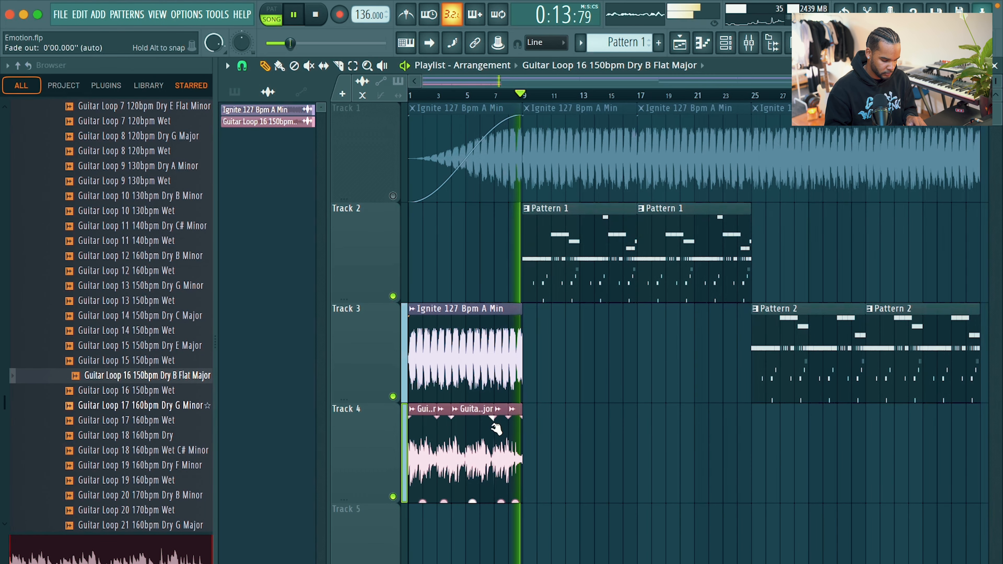
{"action": "left_click", "coordinate": [356, 431]}
{"action": "key", "text": "ctrl+b"}
{"action": "key", "text": "ctrl+b"}
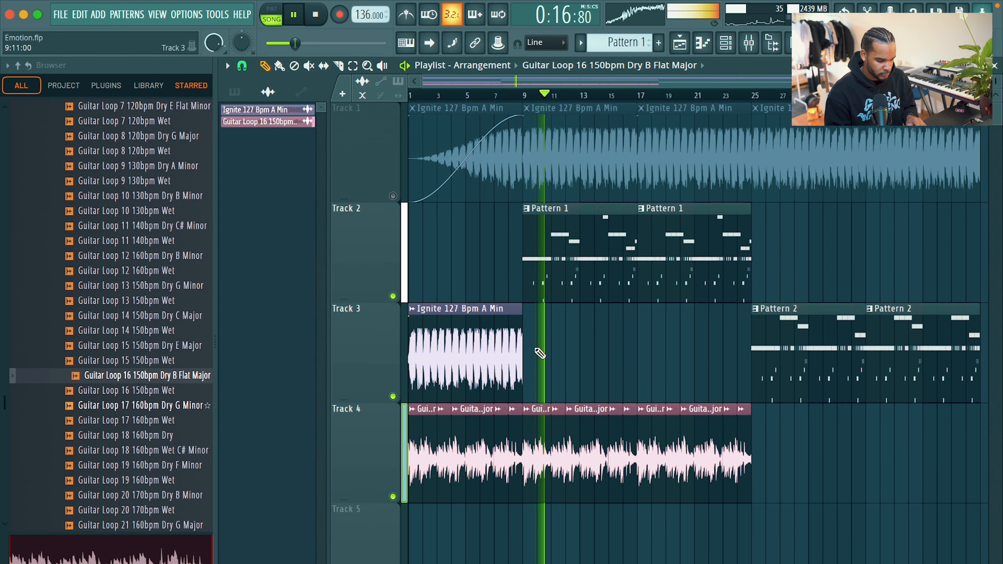
Delete the Ignite clip from the start of Track 3 and unmute Track 1
{"action": "scroll", "coordinate": [547, 352], "scroll_direction": "down", "scroll_amount": 2}
{"action": "left_click", "coordinate": [462, 345], "text": "ctrl"}
{"action": "key", "text": "Delete"}
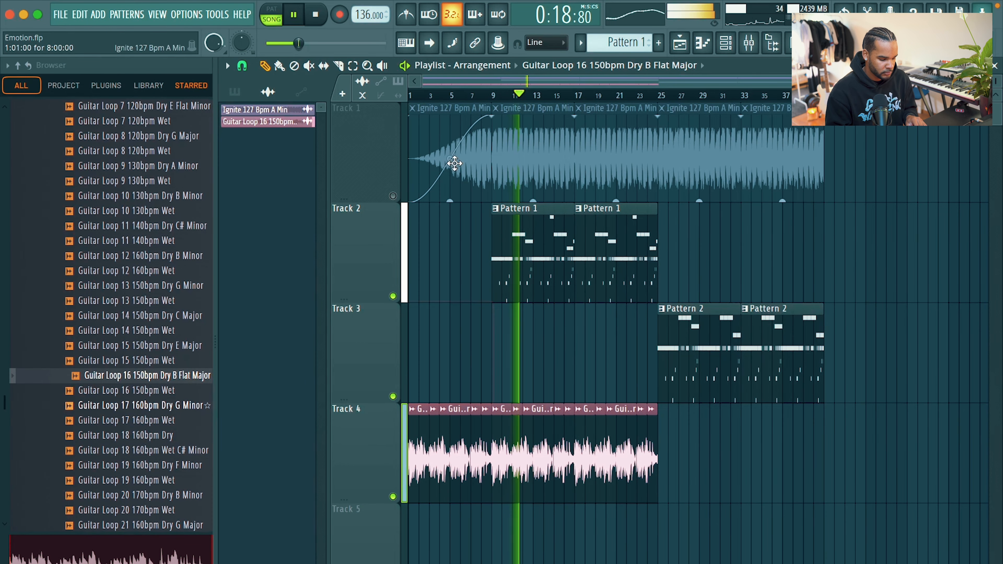
{"action": "left_click", "coordinate": [393, 196]}
Delete the guitar clips in the first eight bars of Track 4 and return to the playlist arrangement
{"action": "left_click_drag", "start_coordinate": [482, 305], "coordinate": [407, 504]}
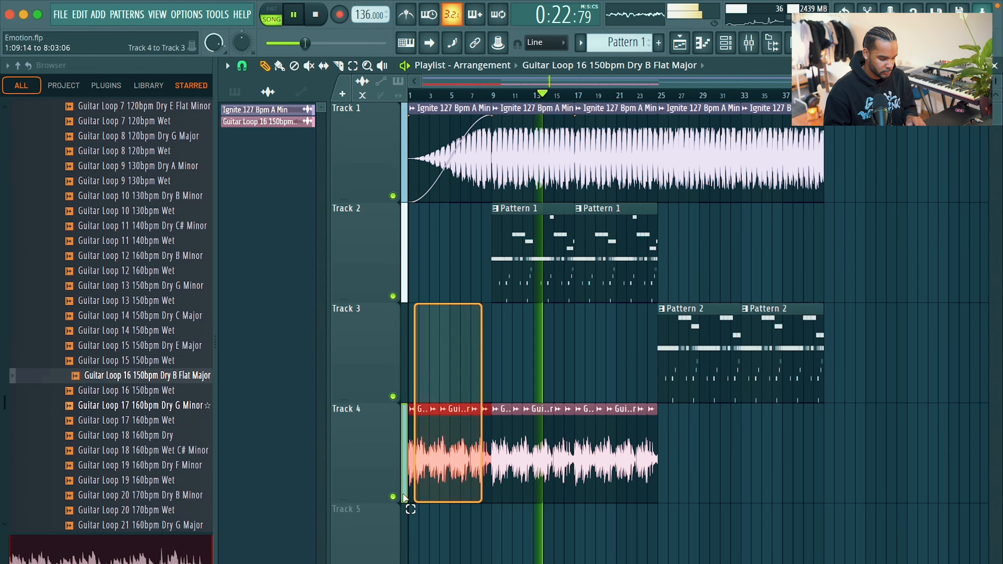
{"action": "key", "text": "Delete"}
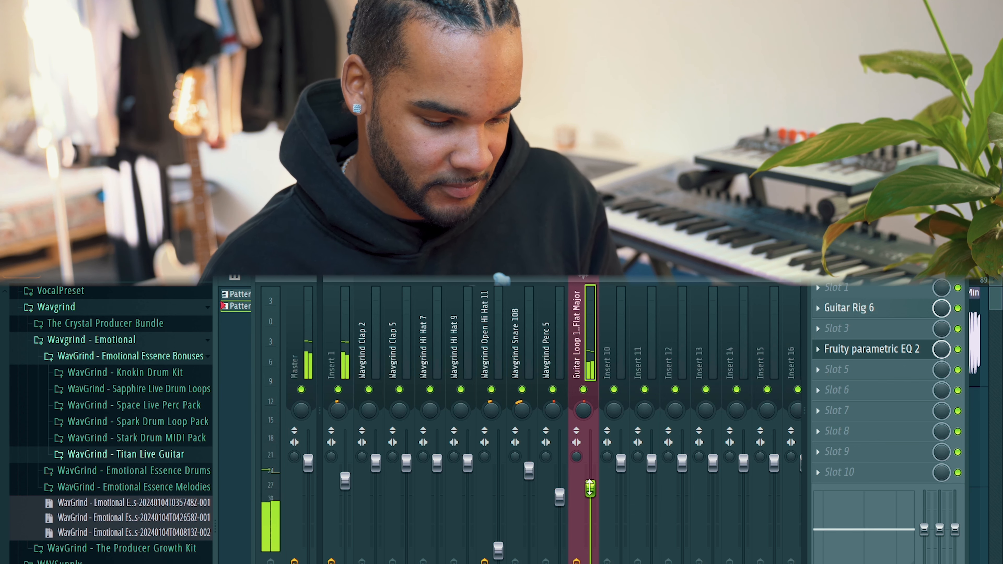
{"action": "key", "text": "F5"}
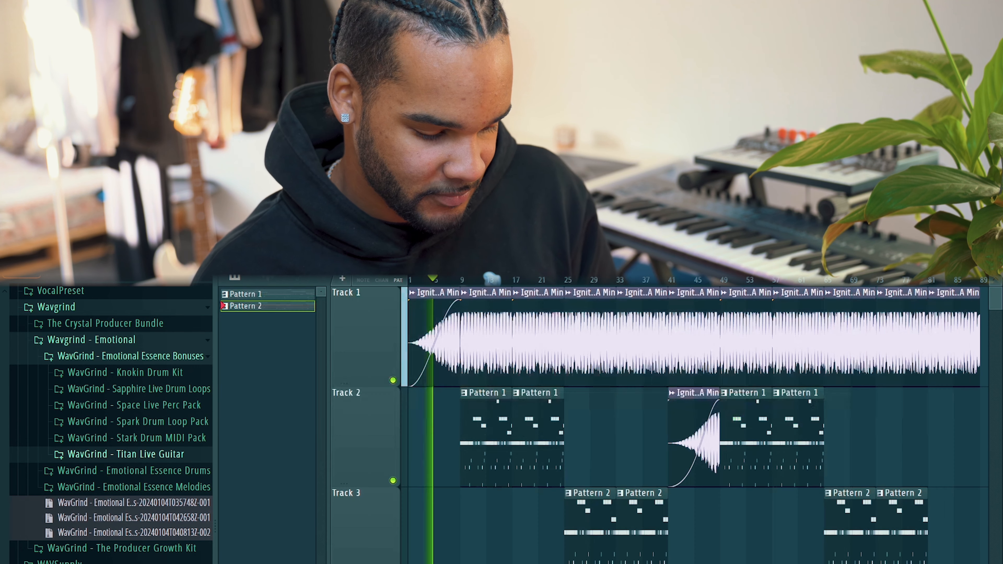